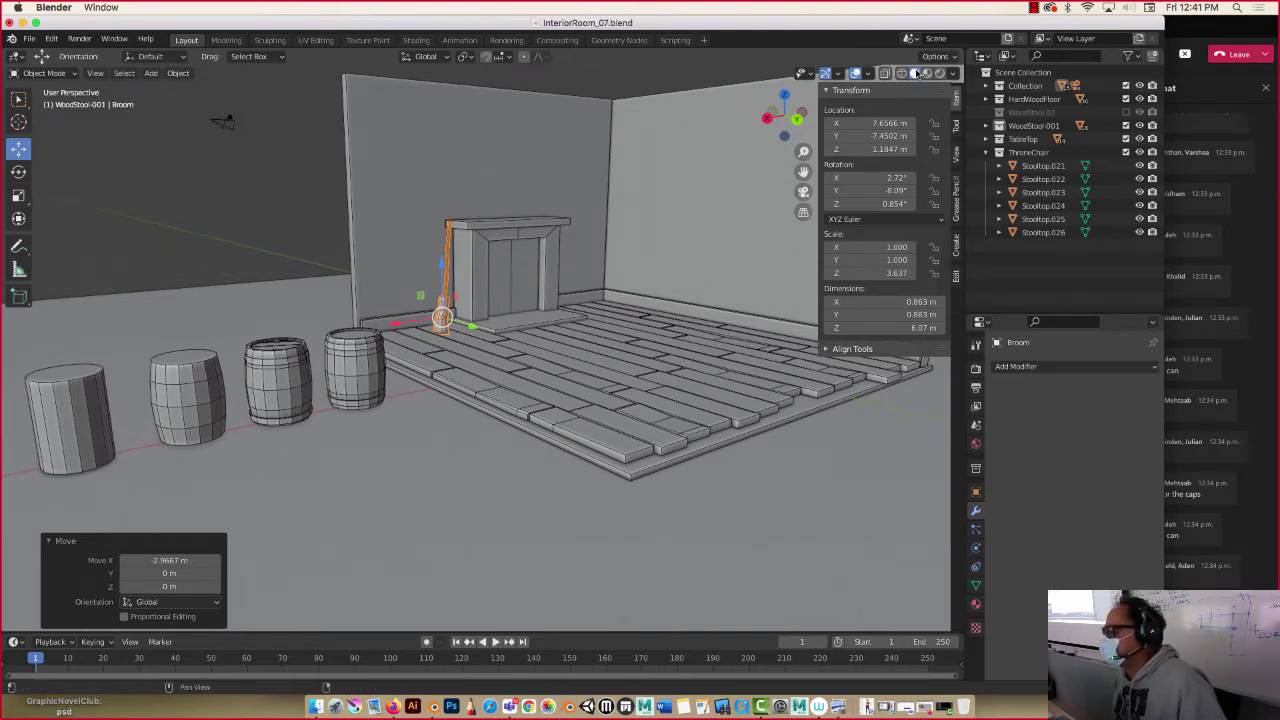
# Switch the viewport display to Material Preview shading.
pyautogui.click(902, 74)
pyautogui.click(913, 75)
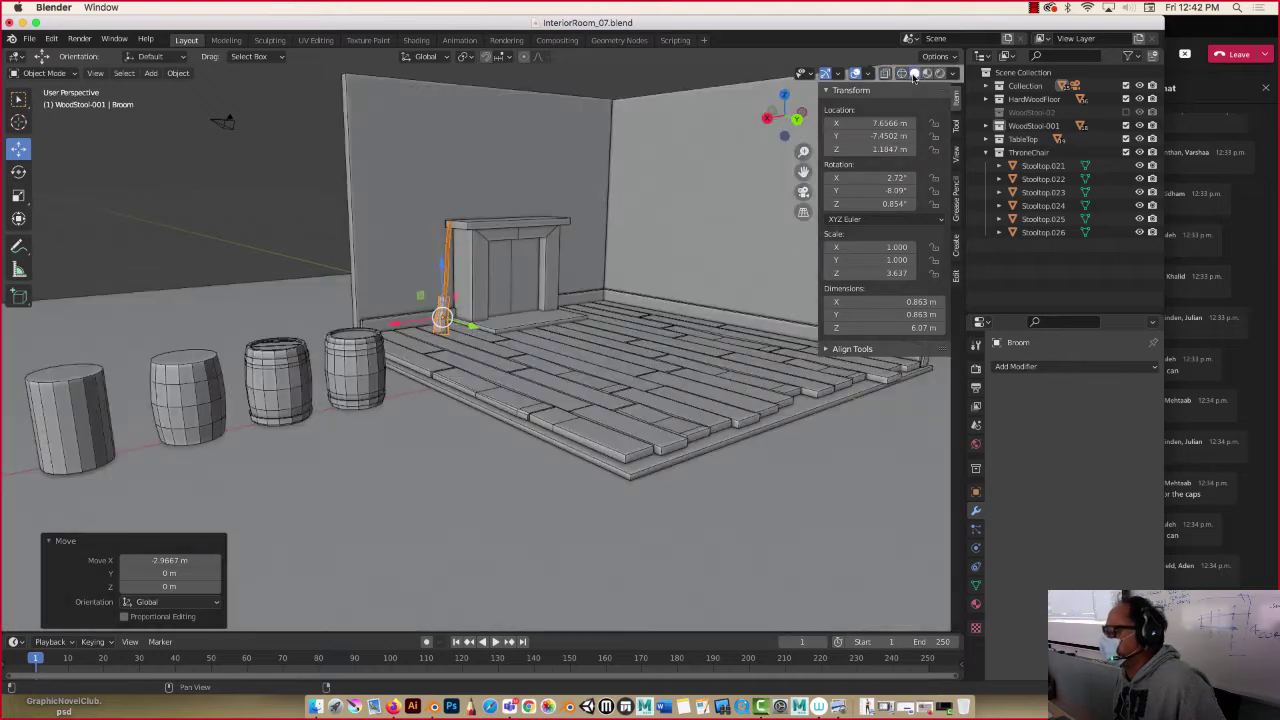
pyautogui.click(927, 75)
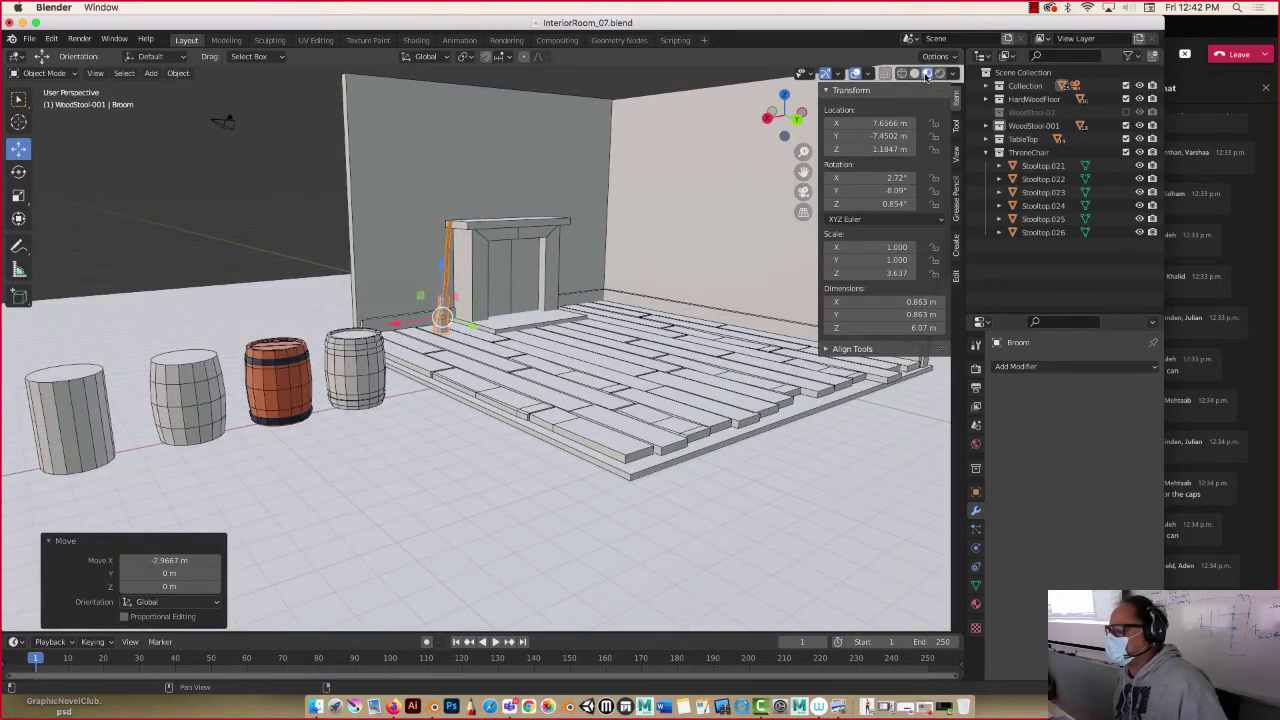
pyautogui.keyDown('shift'); pyautogui.moveTo(582, 260); pyautogui.dragTo(497, 311, button='middle'); pyautogui.keyUp('shift')
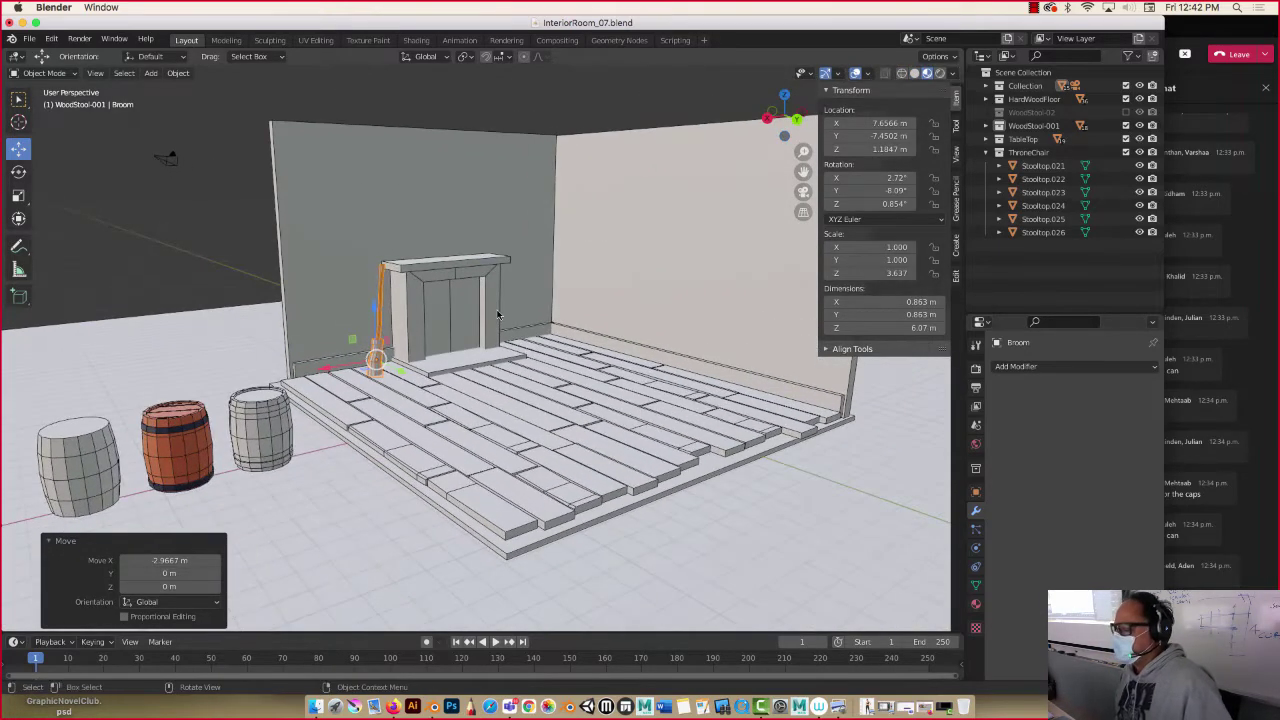
pyautogui.scroll(2, 498, 313)
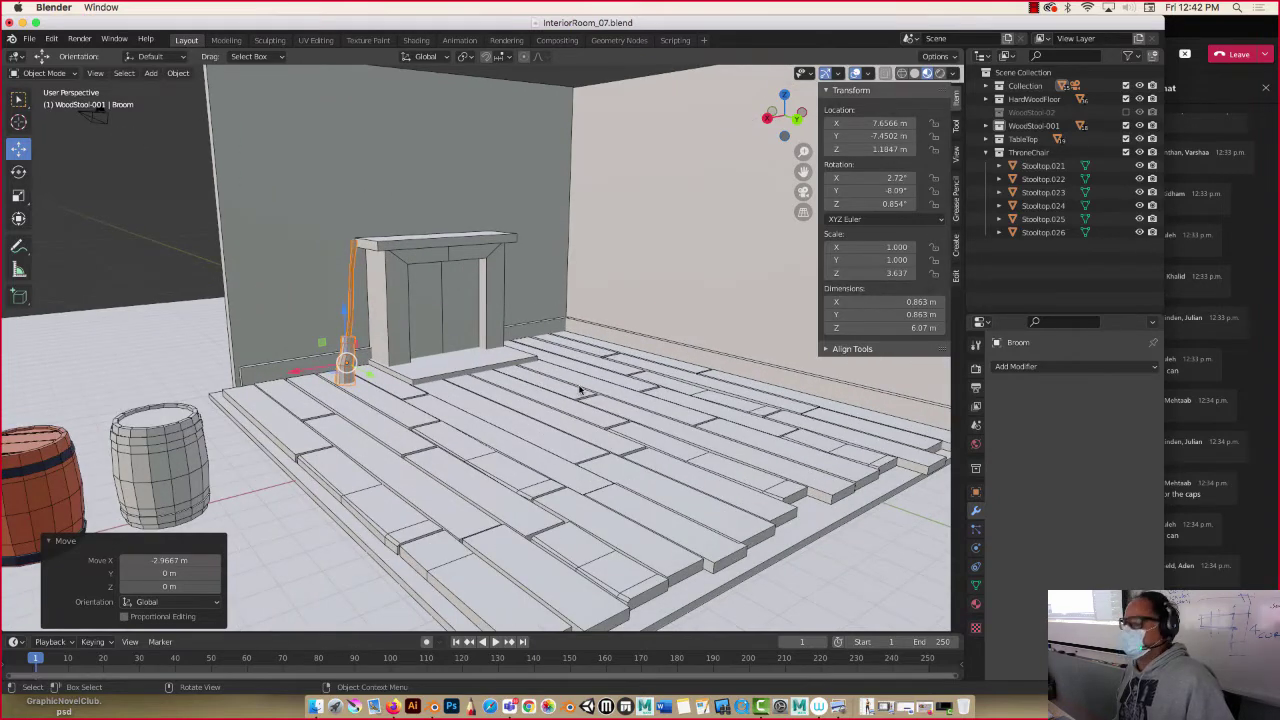
# Add a new material named Flooring-01 to the long floor plank in front of the fireplace.
pyautogui.click(506, 450)
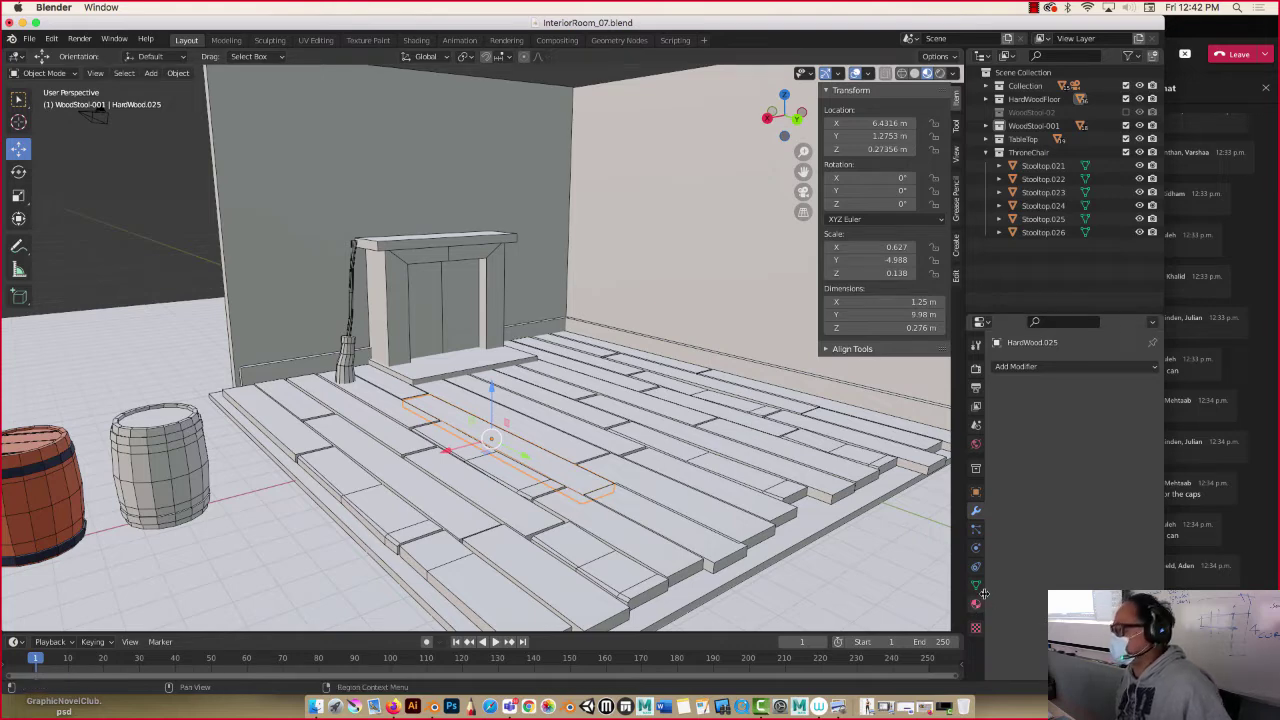
pyautogui.click(976, 606)
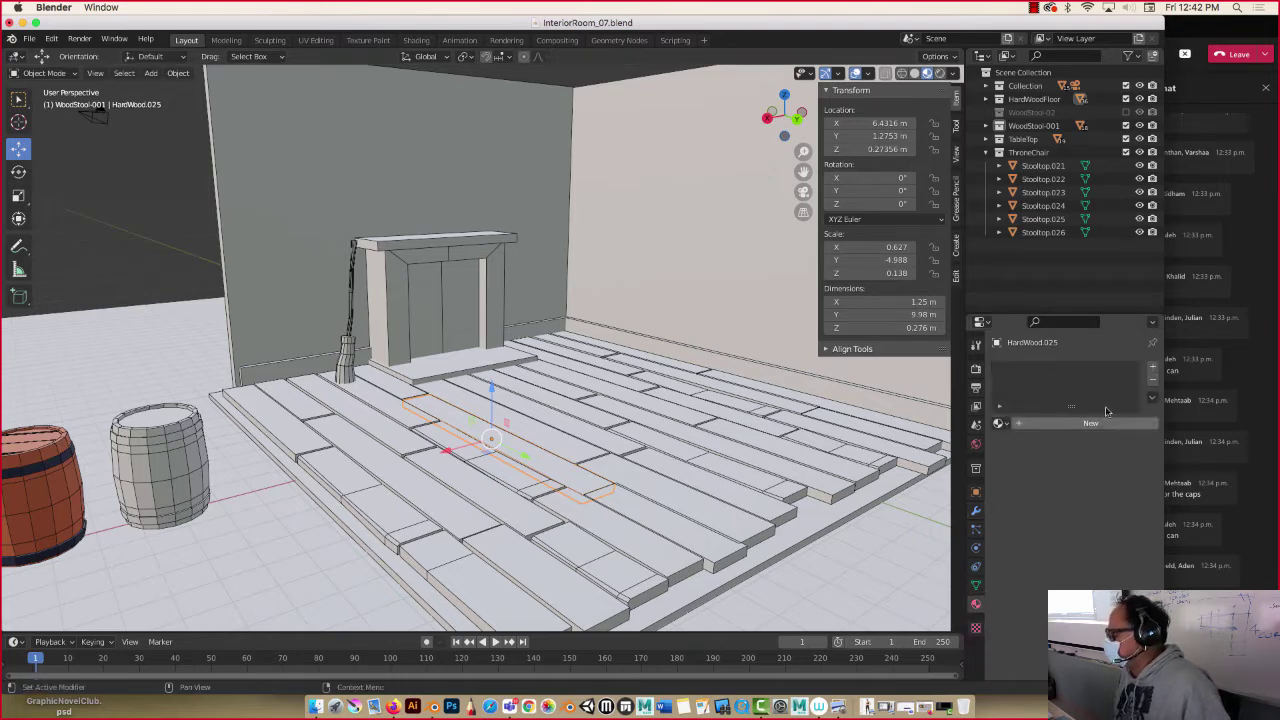
pyautogui.click(1152, 367)
pyautogui.click(1094, 423)
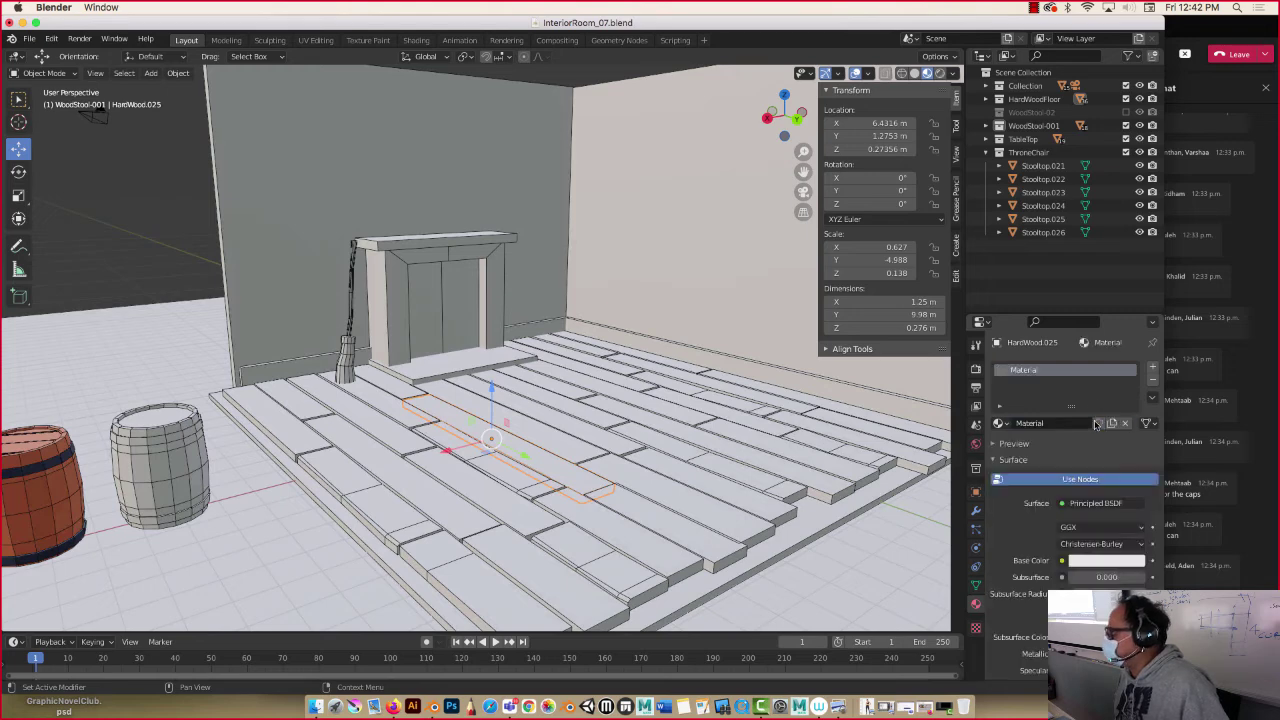
pyautogui.doubleClick(1051, 372)
pyautogui.write('F')
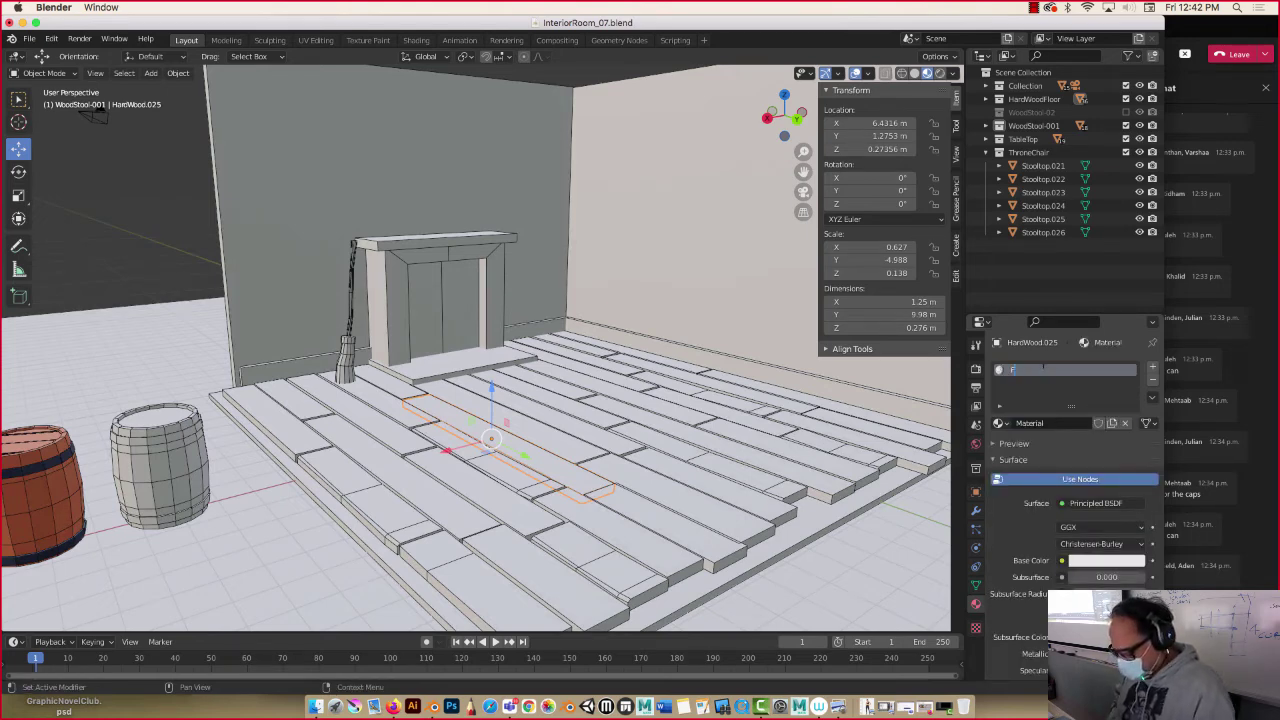
pyautogui.write('looring')
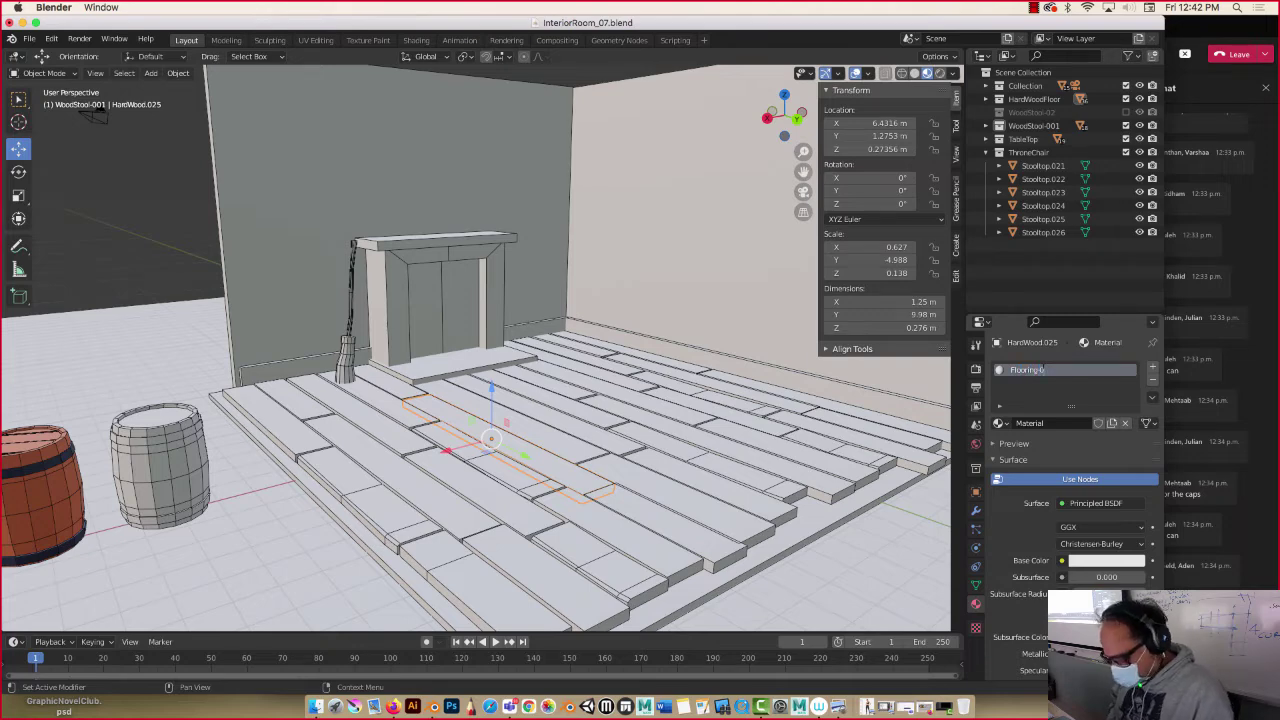
pyautogui.write('-01')
pyautogui.press('Return')
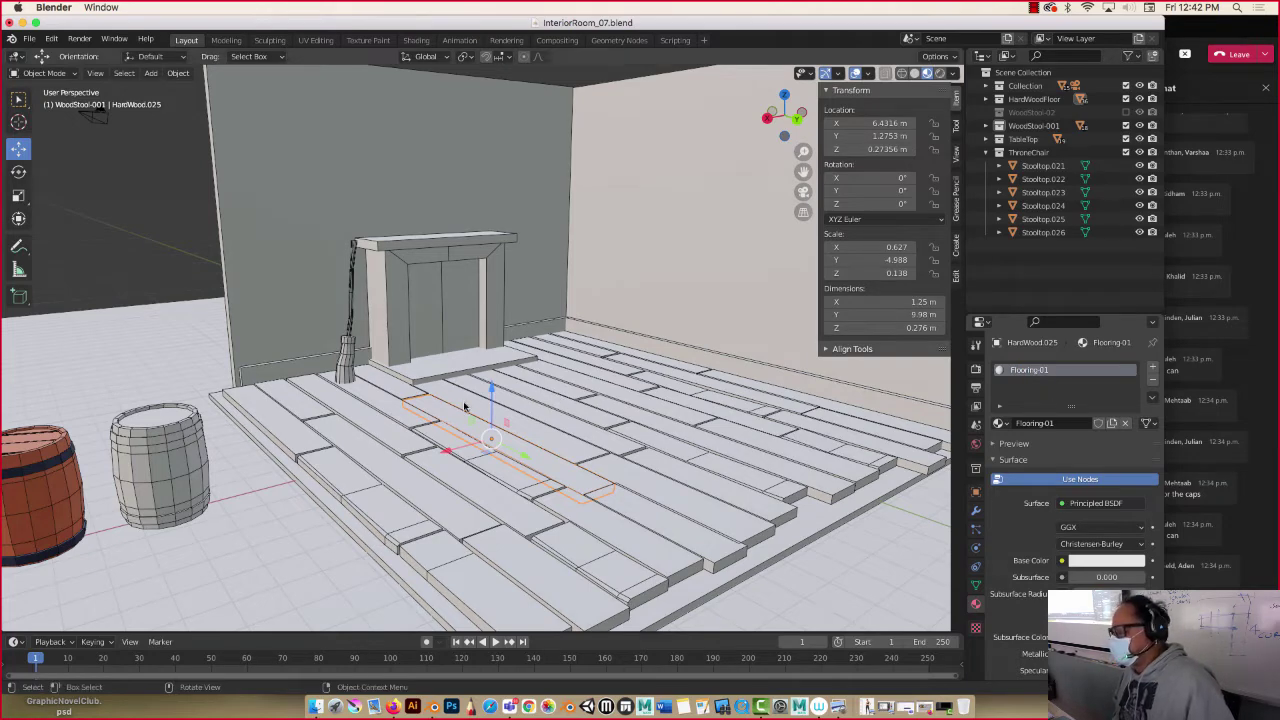
# Set the Flooring-01 base color to a slightly darkened pink, hue about 0.967 and saturation about 0.811, and compare it in Solid and Material Preview shading.
pyautogui.scroll(2, 464, 406)
pyautogui.click(915, 76)
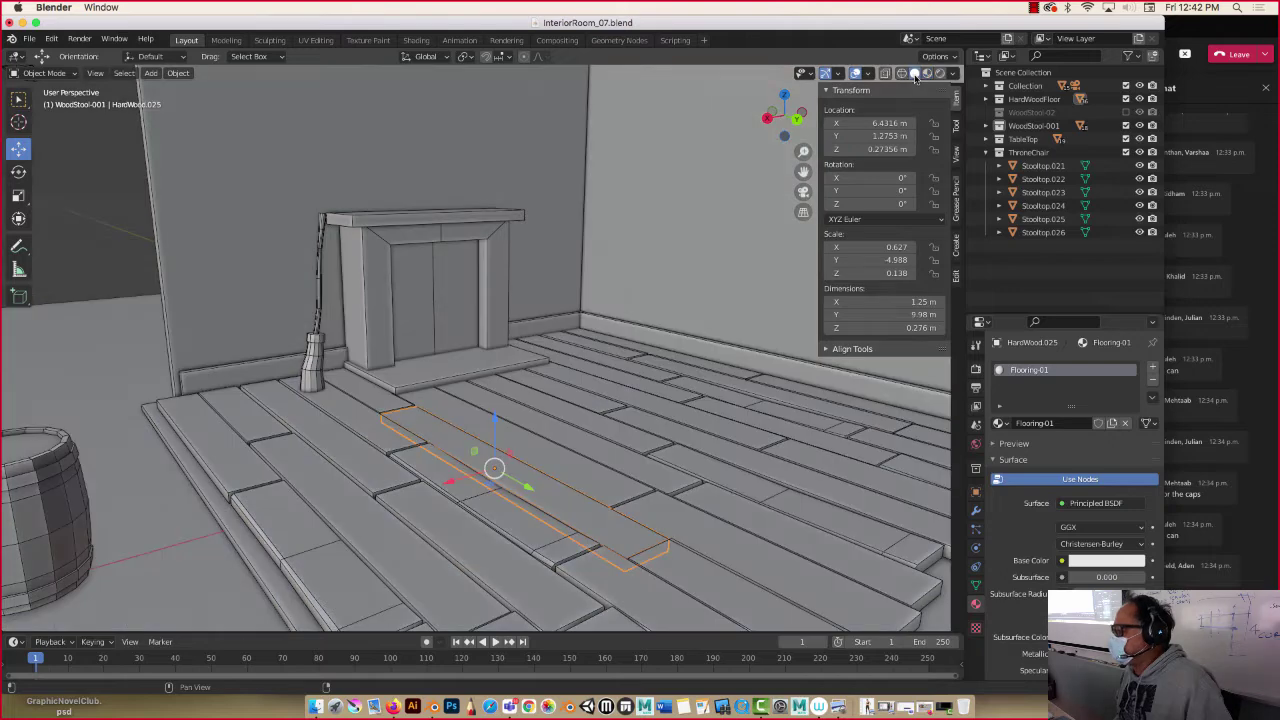
pyautogui.click(927, 74)
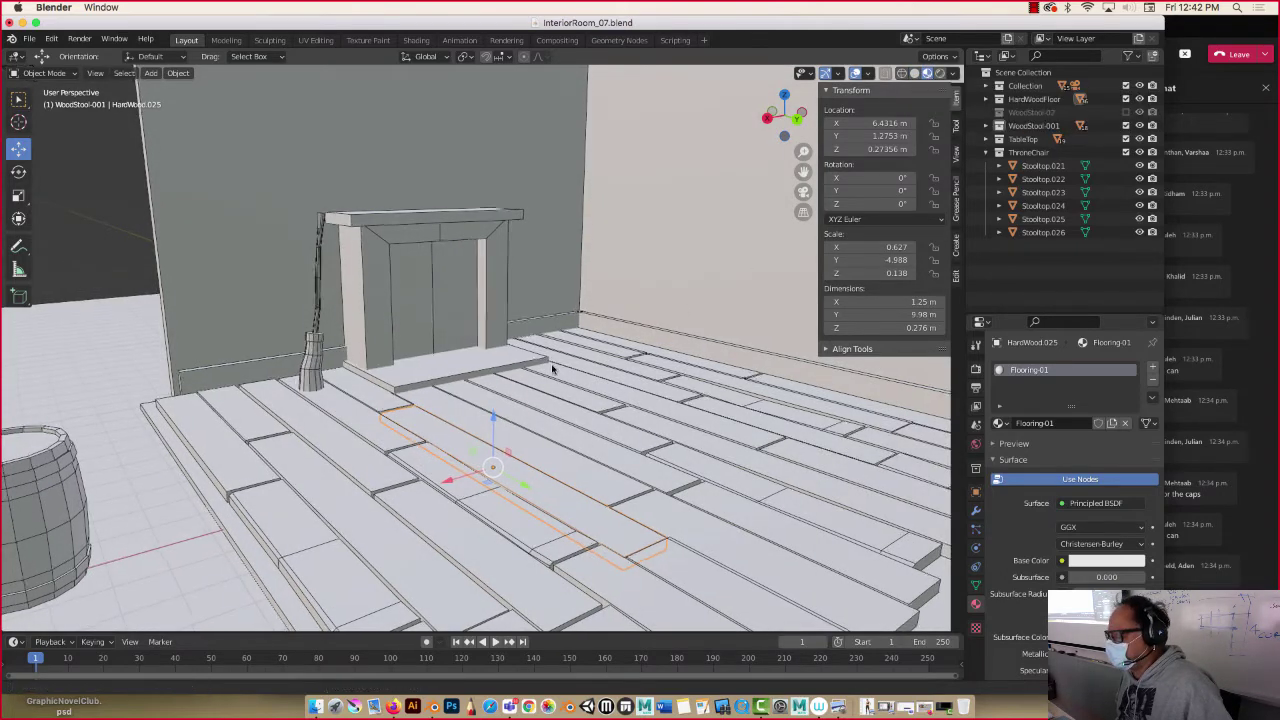
pyautogui.moveTo(551, 366); pyautogui.dragTo(527, 318, button='middle')
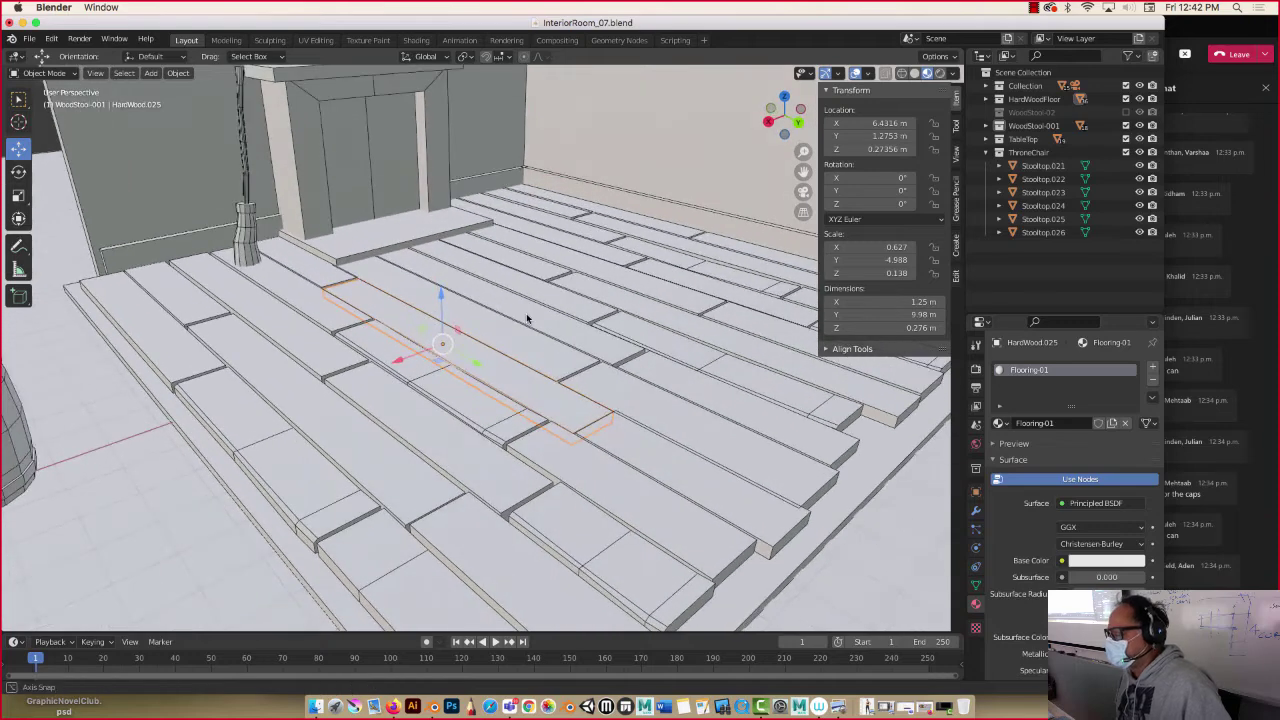
pyautogui.click(1094, 565)
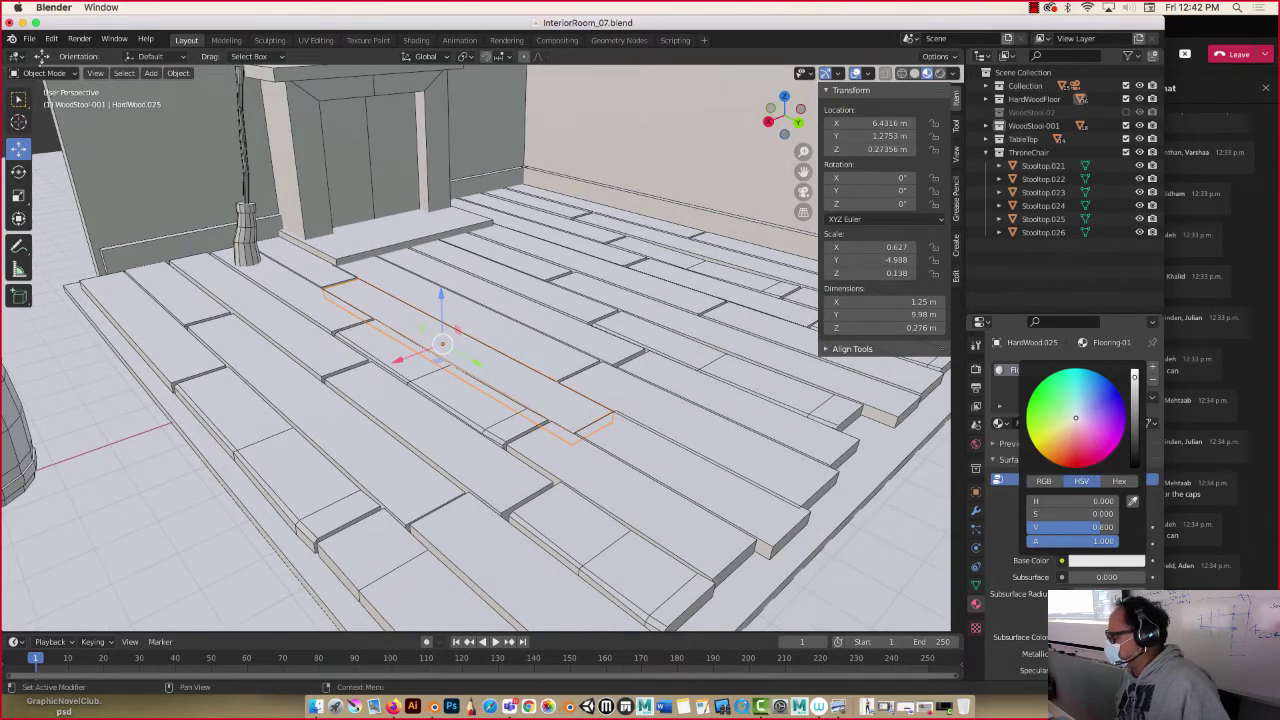
pyautogui.click(1084, 447)
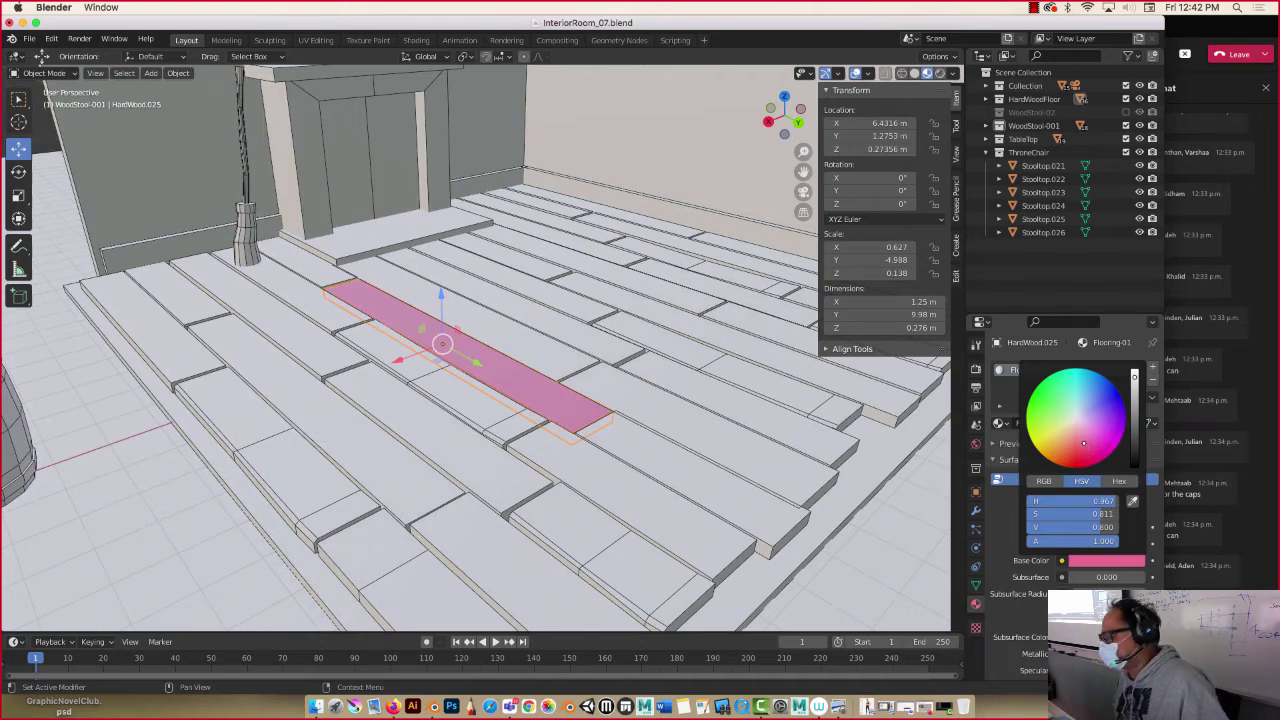
pyautogui.moveTo(1136, 410); pyautogui.dragTo(1135, 395)
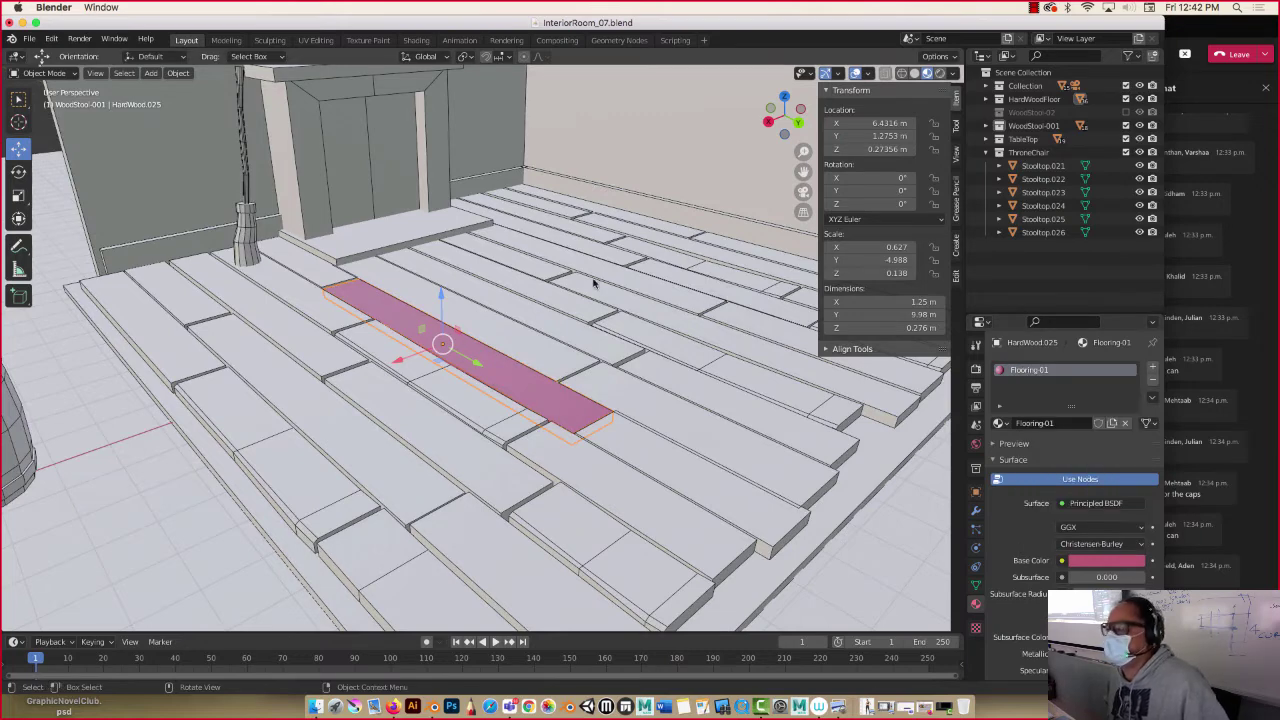
pyautogui.click(915, 74)
pyautogui.click(926, 74)
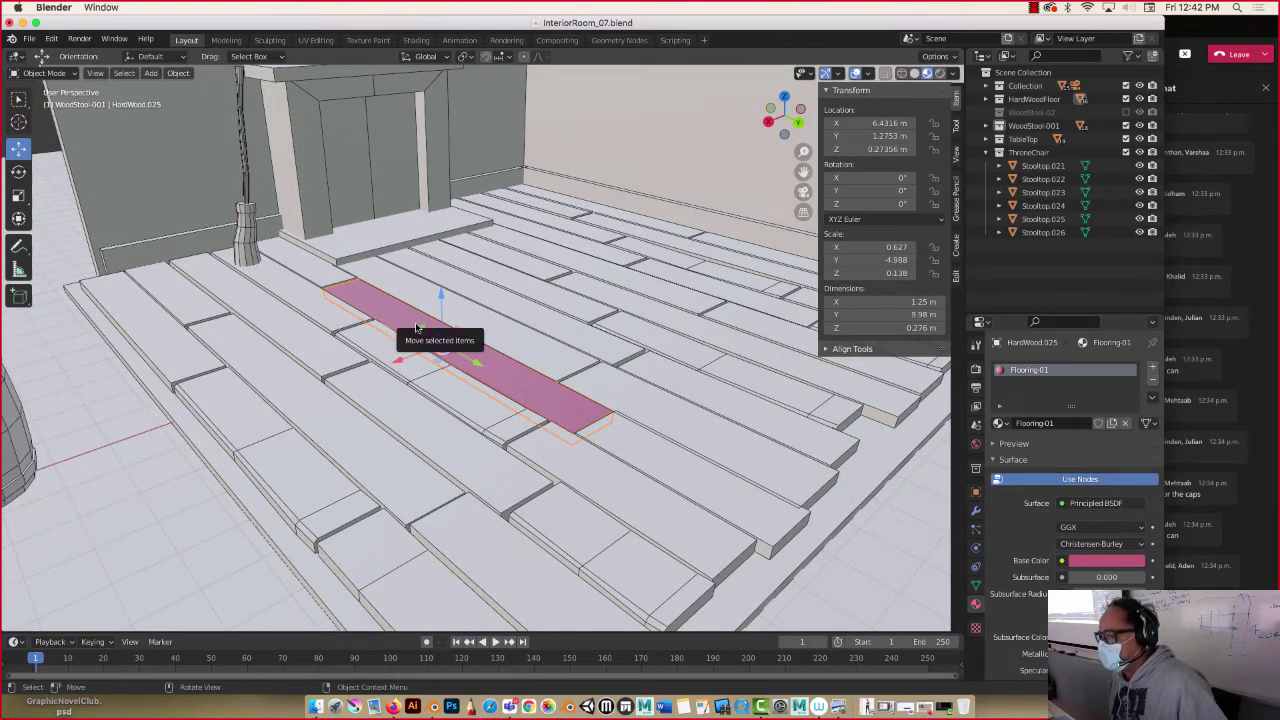
# Select five uncolored planks scattered across the floor, ending with the one in front of the pink plank.
pyautogui.moveTo(430, 335); pyautogui.dragTo(553, 412, button='middle')
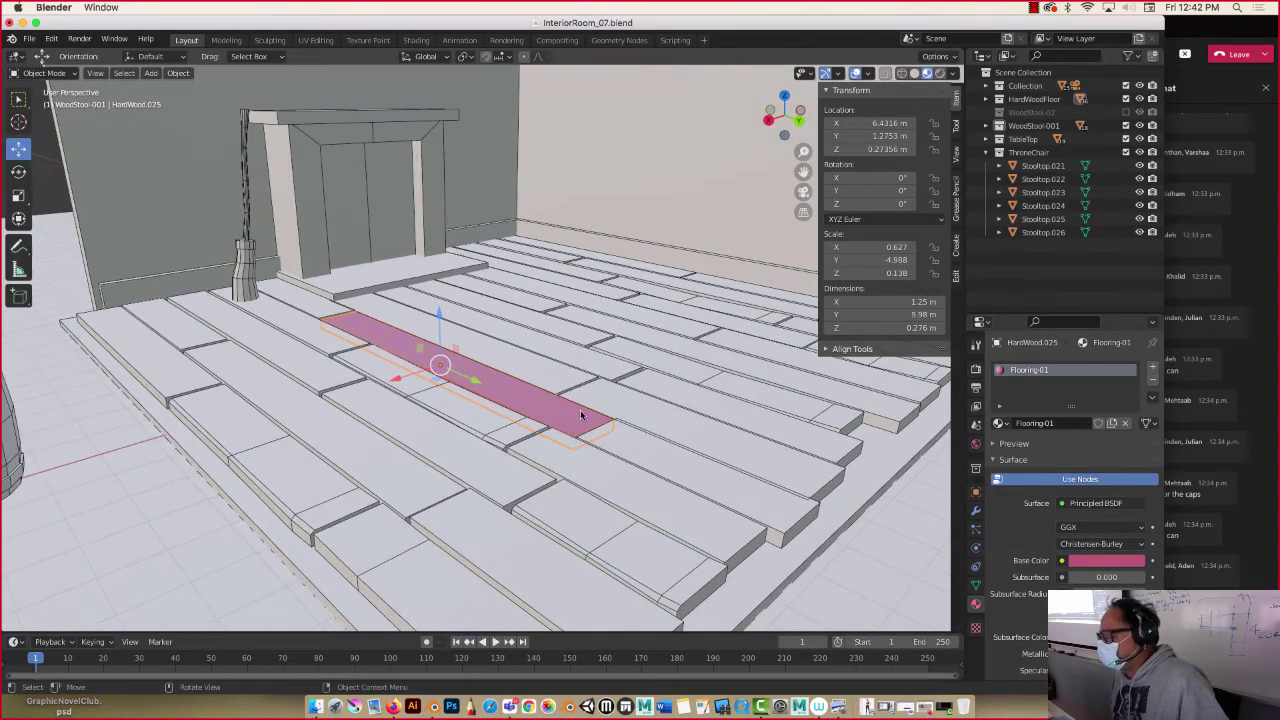
pyautogui.click(618, 449)
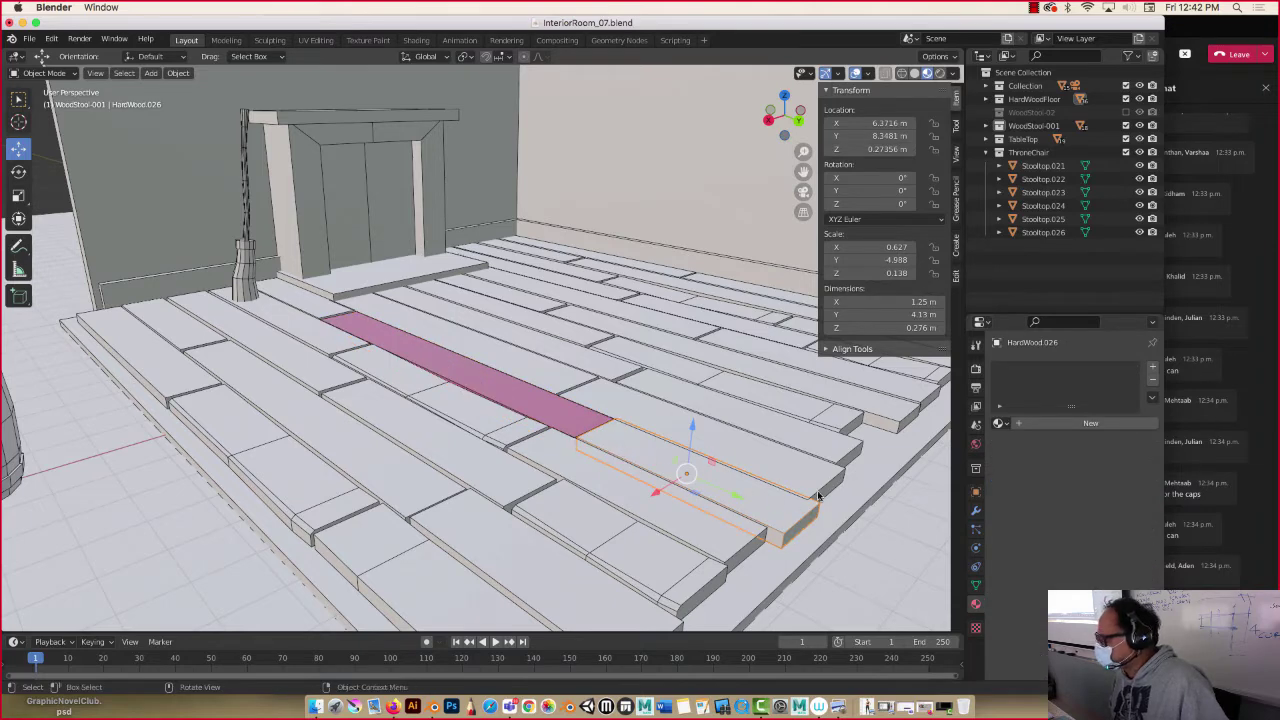
pyautogui.keyDown('shift'); pyautogui.moveTo(566, 401); pyautogui.dragTo(444, 290, button='middle'); pyautogui.keyUp('shift')
pyautogui.click(443, 288)
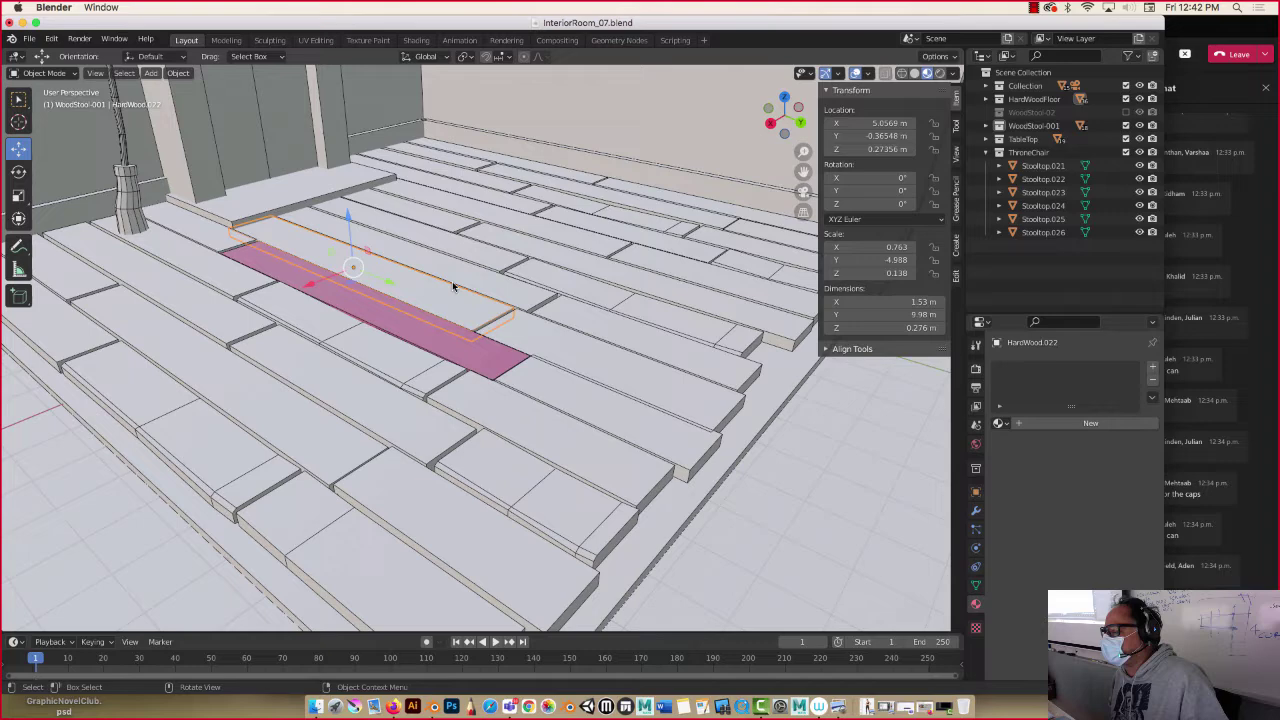
pyautogui.keyDown('shift'); pyautogui.click(582, 278); pyautogui.keyUp('shift')
pyautogui.keyDown('shift'); pyautogui.click(532, 207); pyautogui.keyUp('shift')
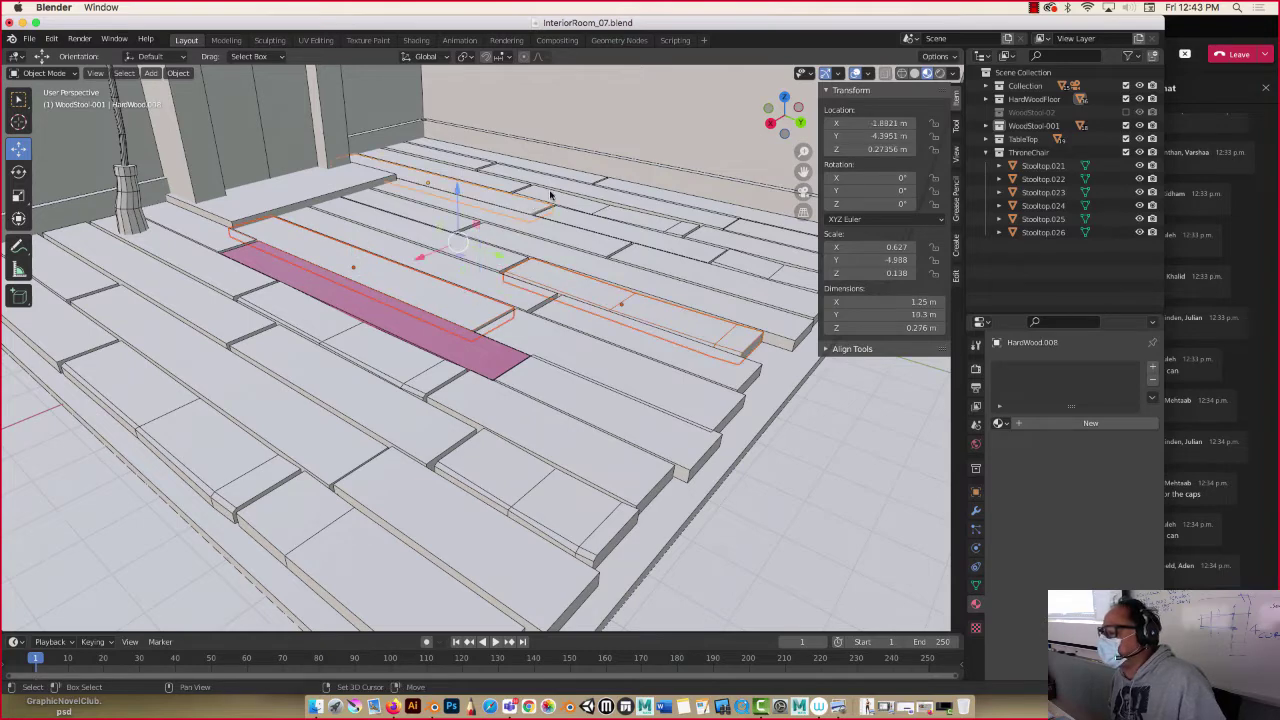
pyautogui.keyDown('shift'); pyautogui.click(625, 204); pyautogui.keyUp('shift')
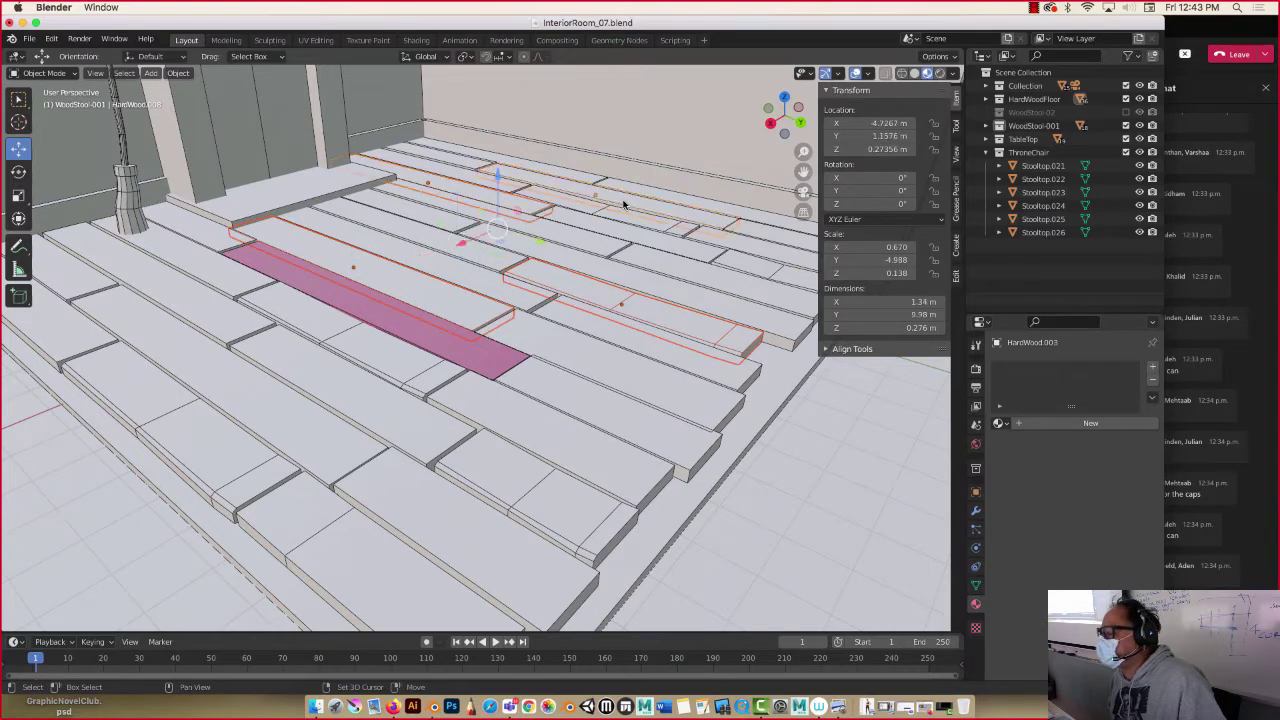
pyautogui.keyDown('shift'); pyautogui.click(314, 371); pyautogui.keyUp('shift')
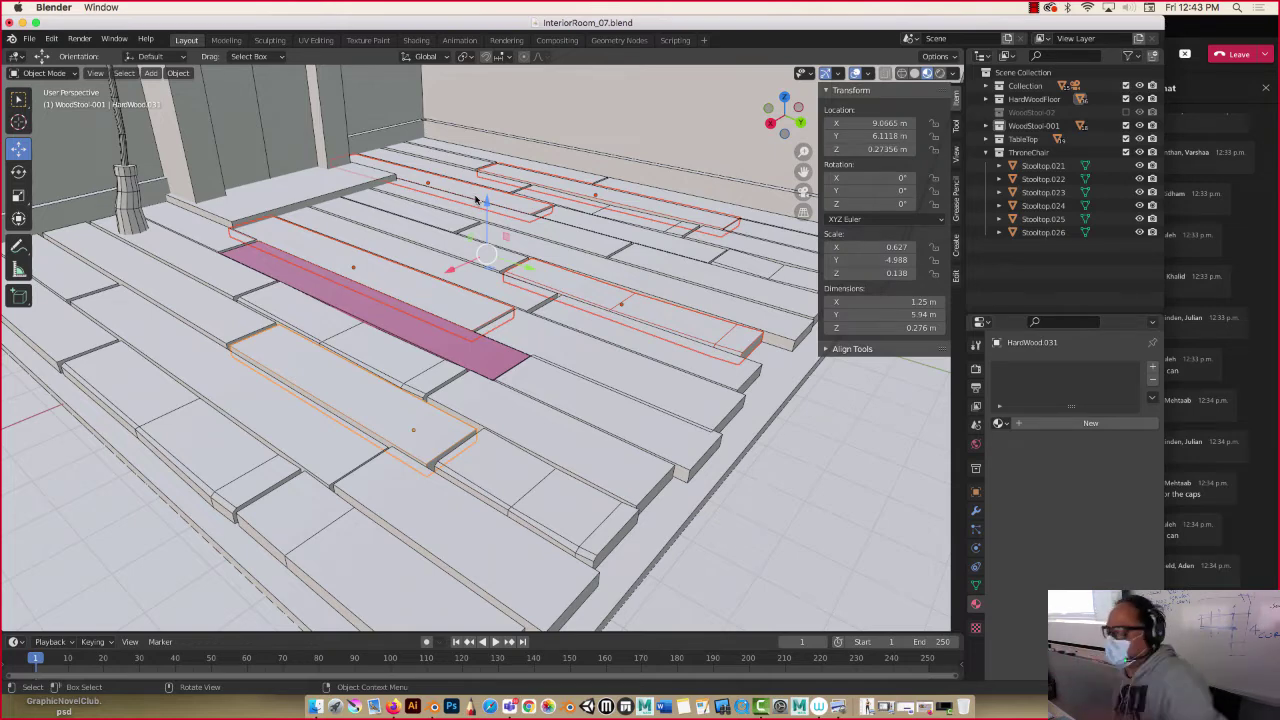
# Try to assign the Flooring-01 material to all the selected separate planks at once, and undo it.
pyautogui.click(1000, 424)
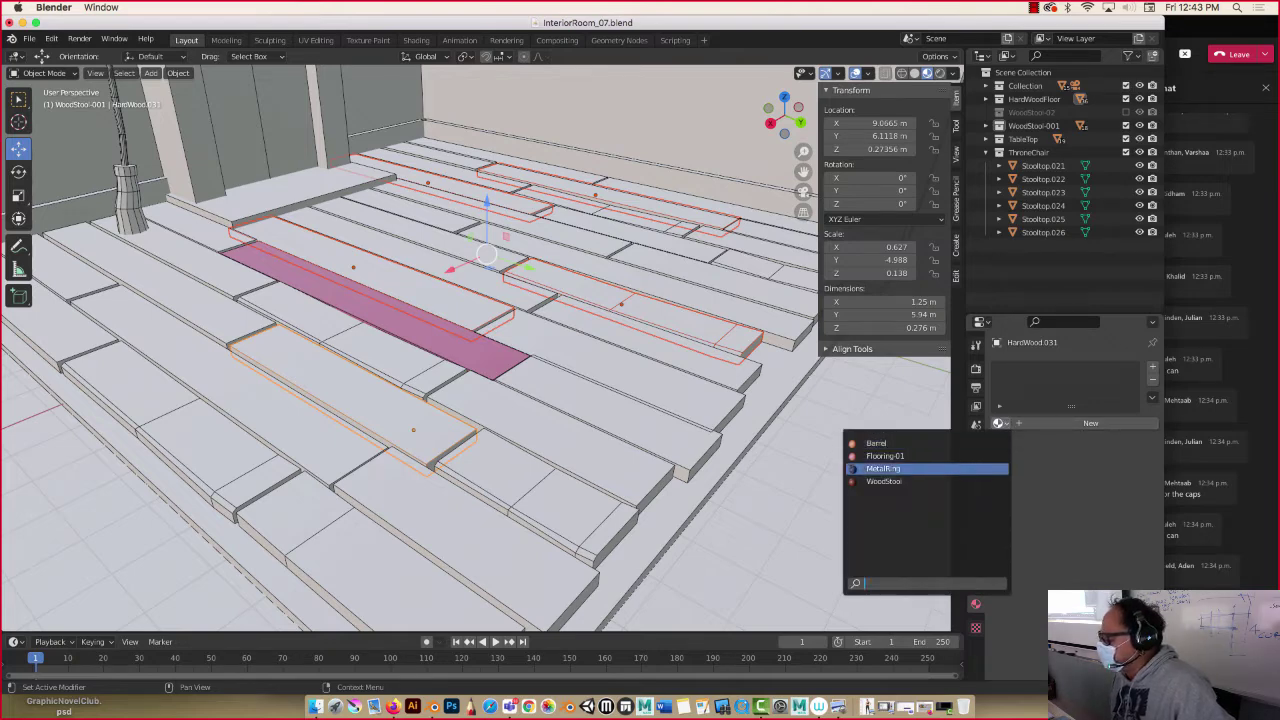
pyautogui.click(857, 457)
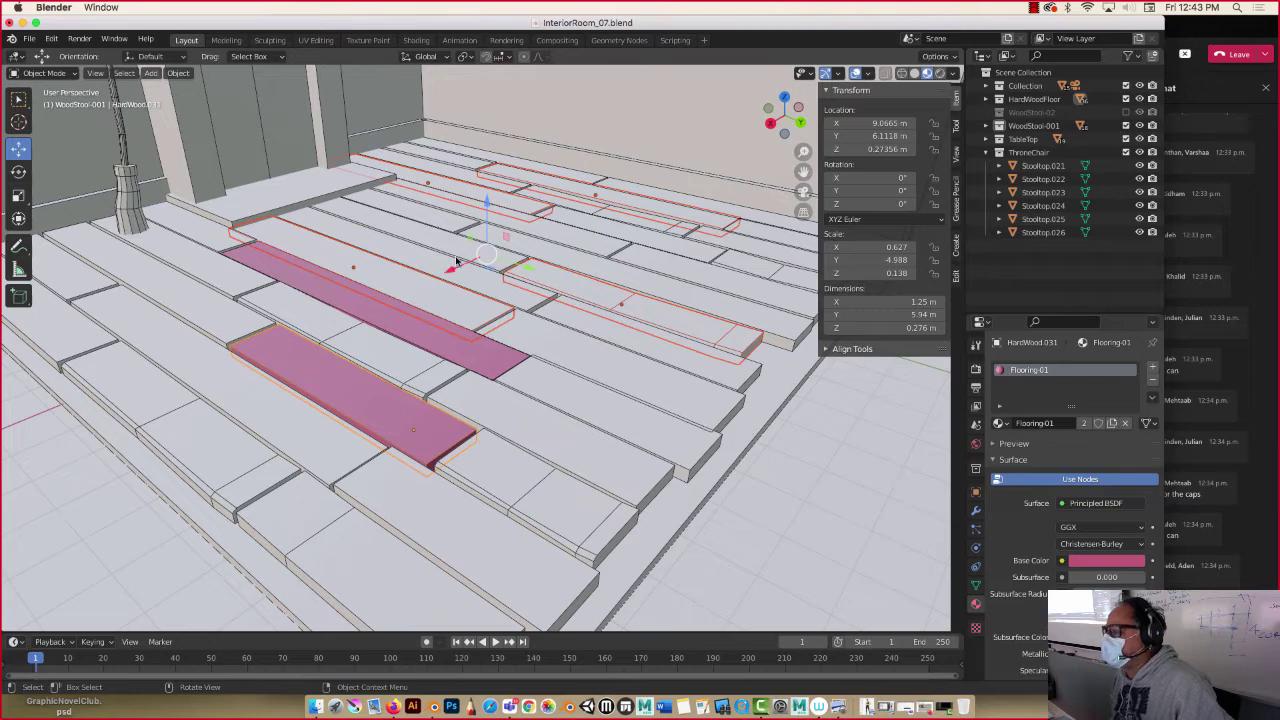
pyautogui.hotkey('ctrl', 'z')
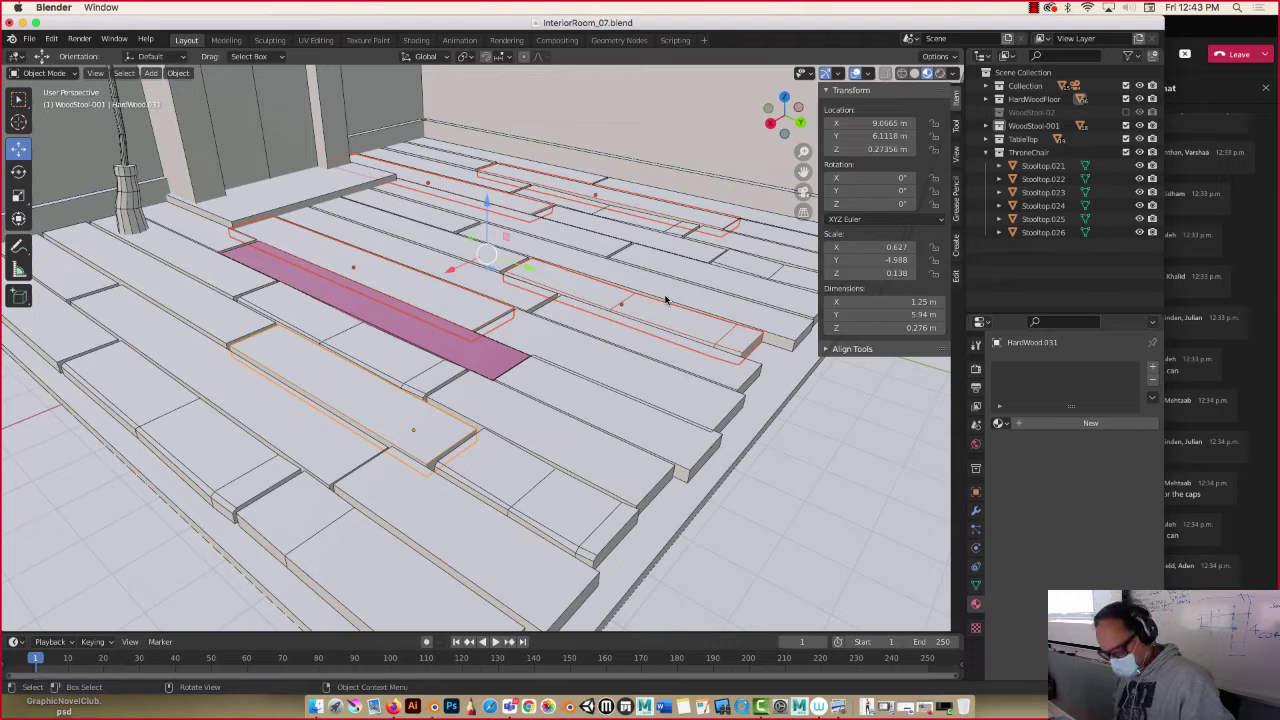
# Join the five selected planks into one object and assign the existing Flooring-01 material to it.
pyautogui.hotkey('ctrl', 'j')
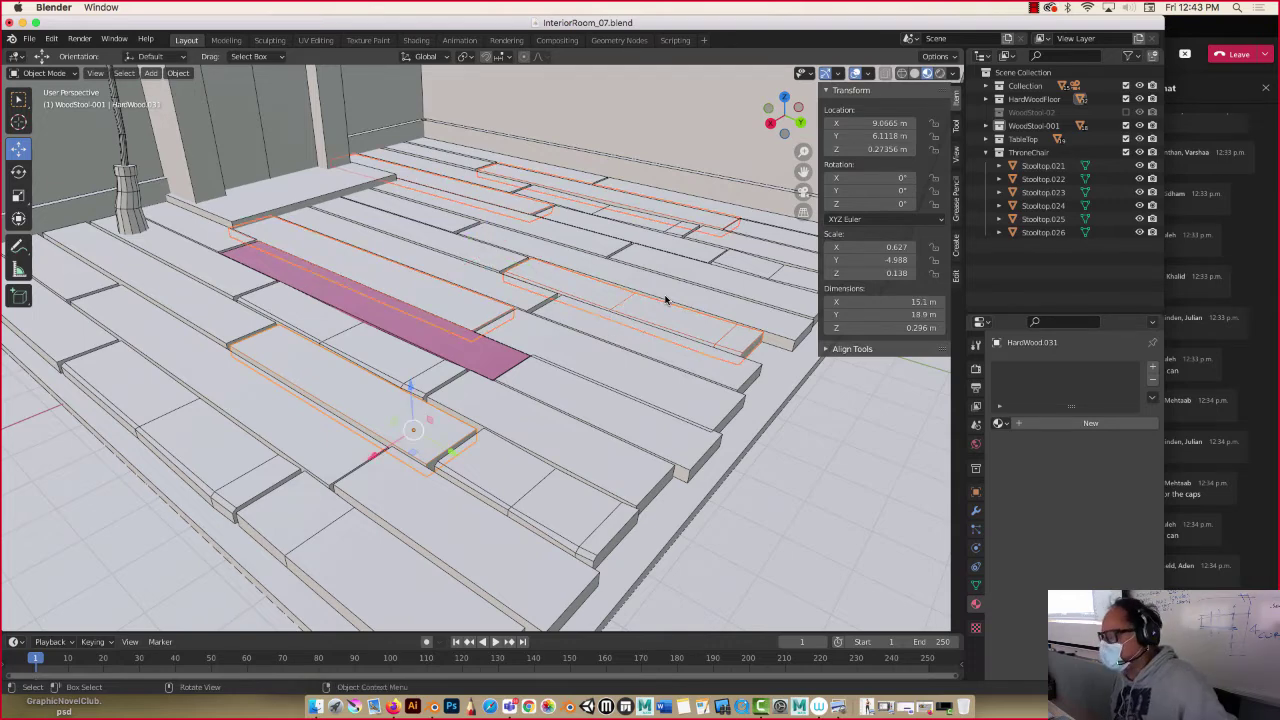
pyautogui.click(999, 423)
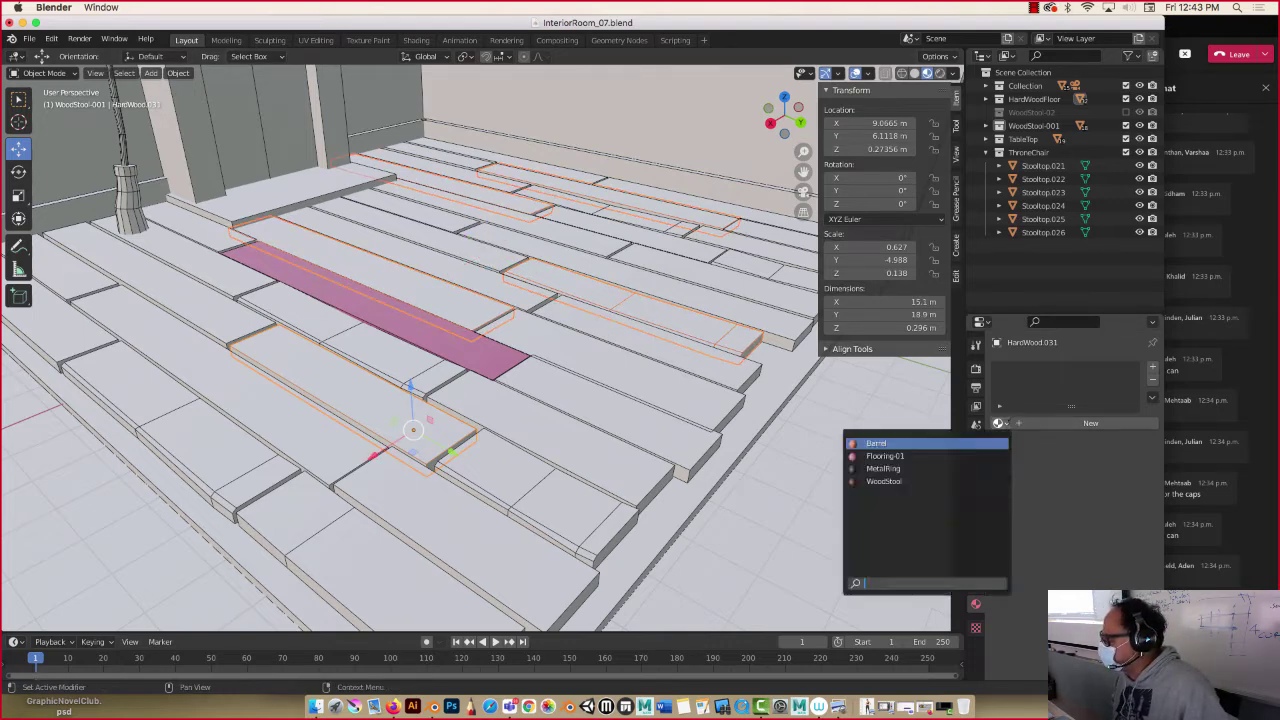
pyautogui.click(878, 457)
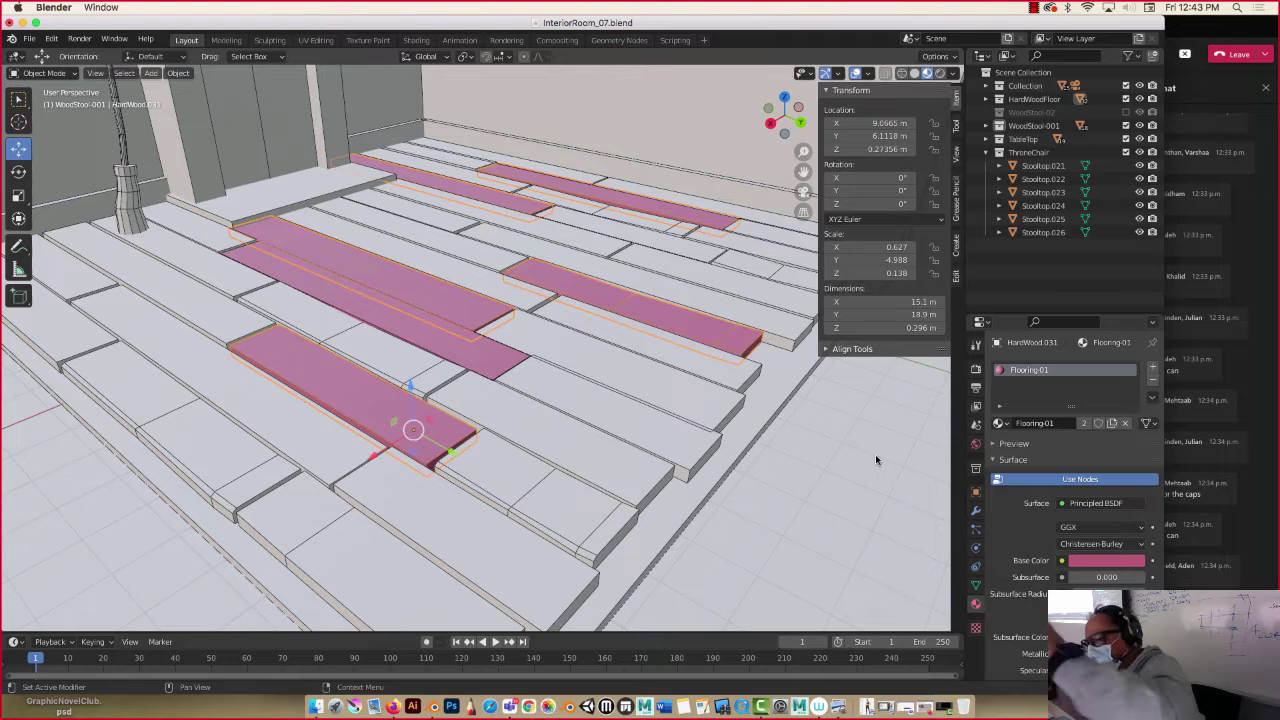
# Select six more uncolored planks spread across the floor and join them into one object.
pyautogui.click(610, 242)
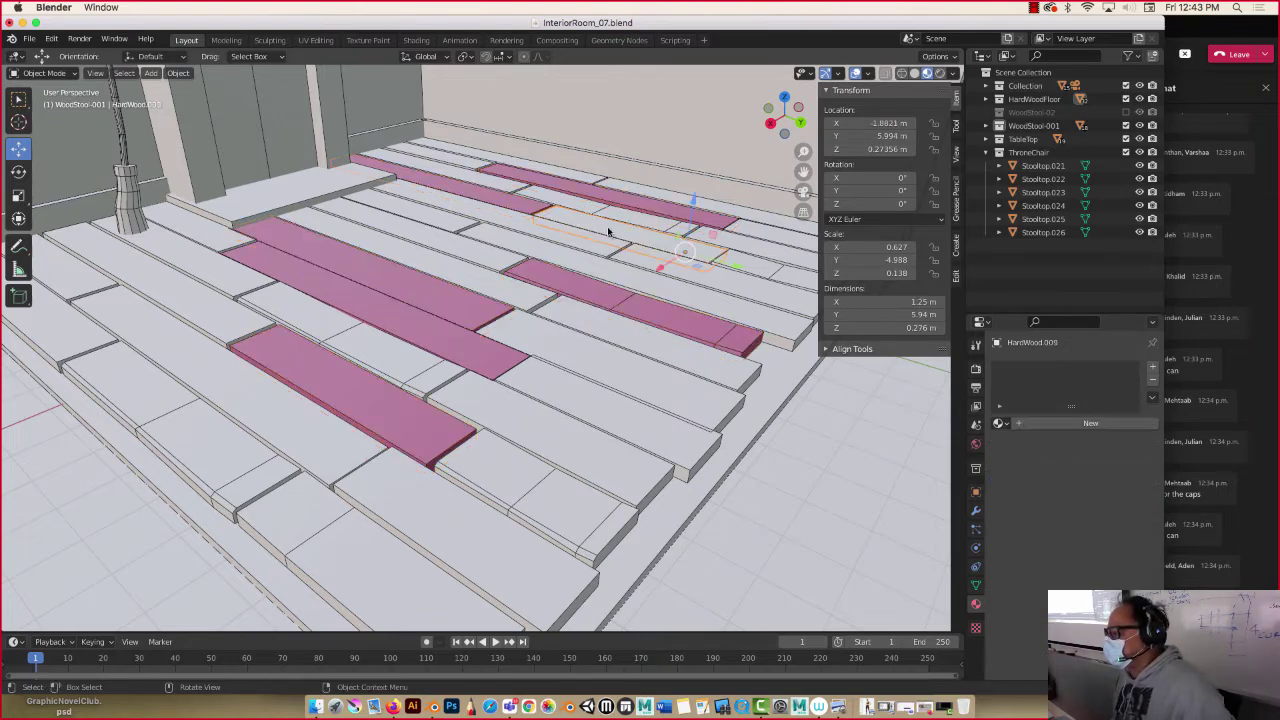
pyautogui.keyDown('shift'); pyautogui.click(450, 220); pyautogui.keyUp('shift')
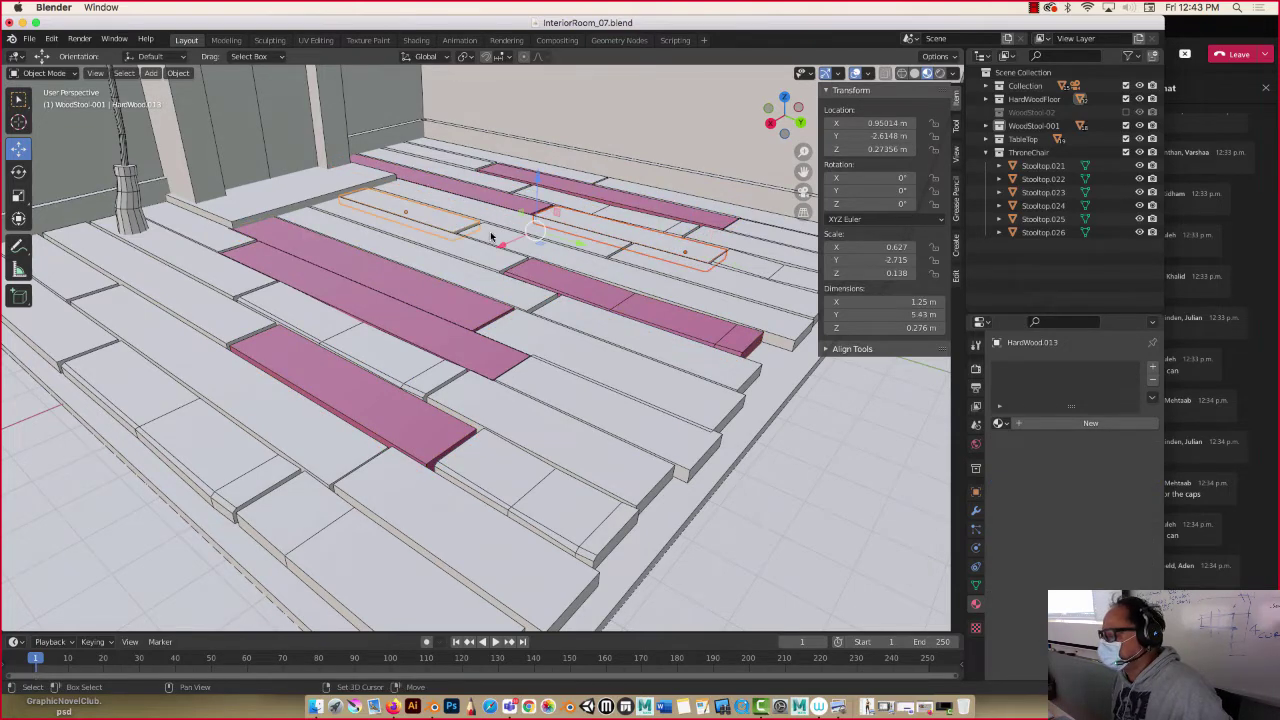
pyautogui.keyDown('shift'); pyautogui.click(490, 242); pyautogui.keyUp('shift')
pyautogui.keyDown('shift'); pyautogui.click(531, 336); pyautogui.keyUp('shift')
pyautogui.keyDown('shift'); pyautogui.click(340, 350); pyautogui.keyUp('shift')
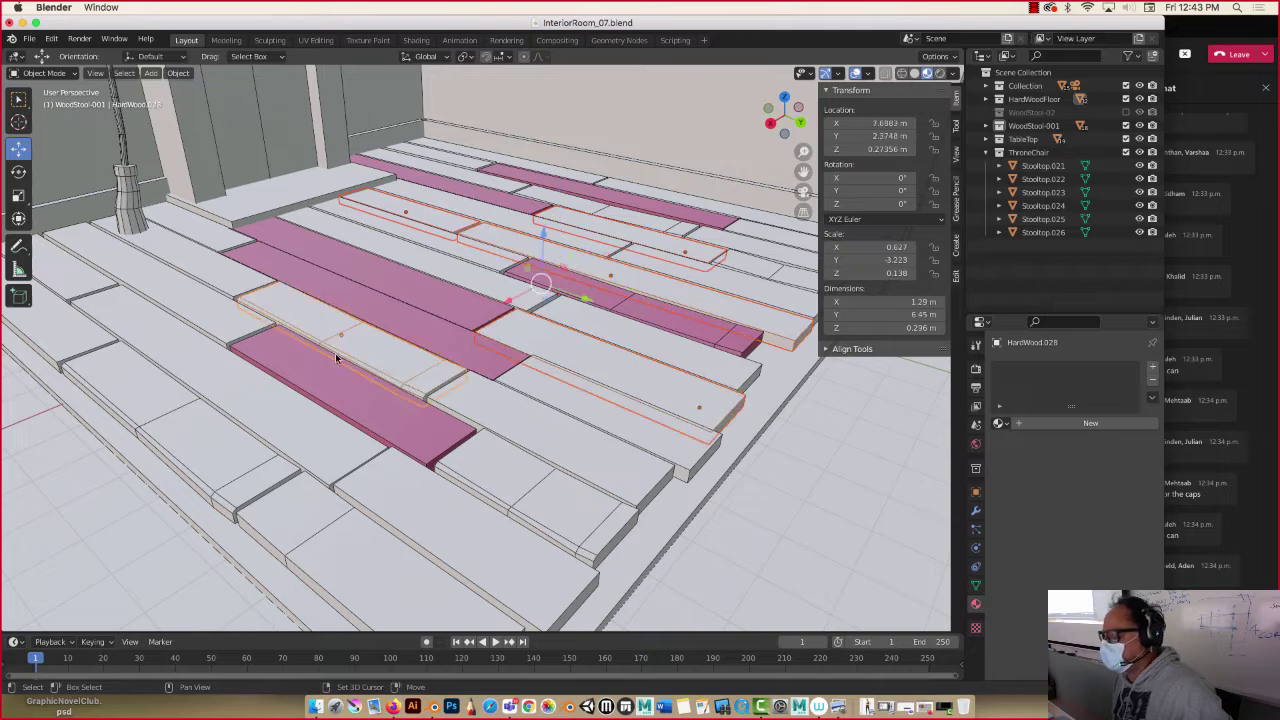
pyautogui.keyDown('shift'); pyautogui.click(236, 393); pyautogui.keyUp('shift')
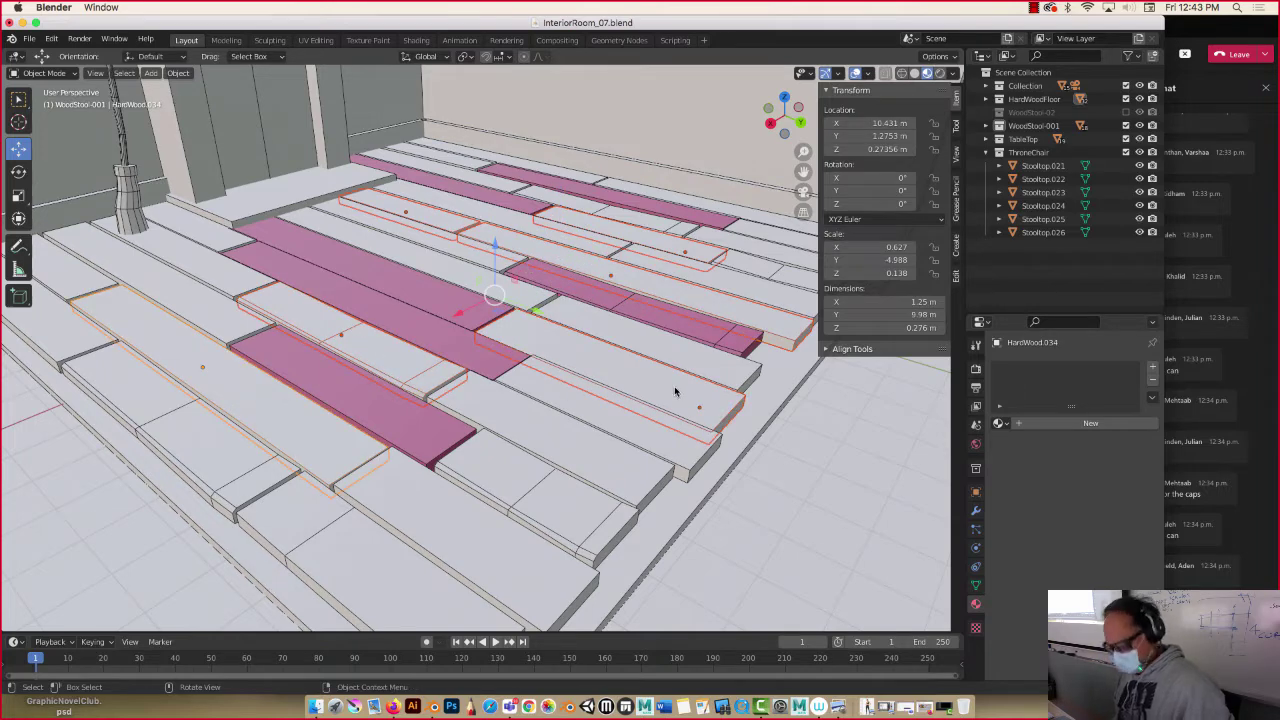
pyautogui.hotkey('ctrl', 'j')
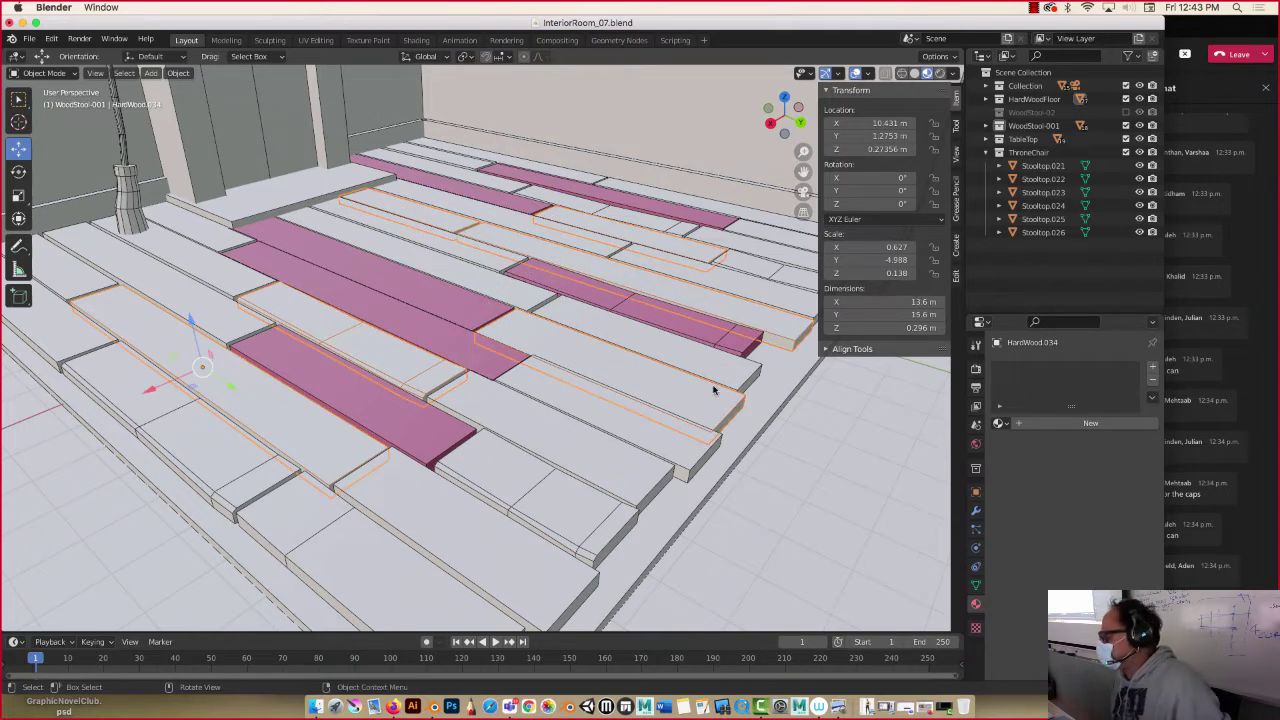
# Add a new material to the joined planks and name it Flooring-02.
pyautogui.click(1153, 368)
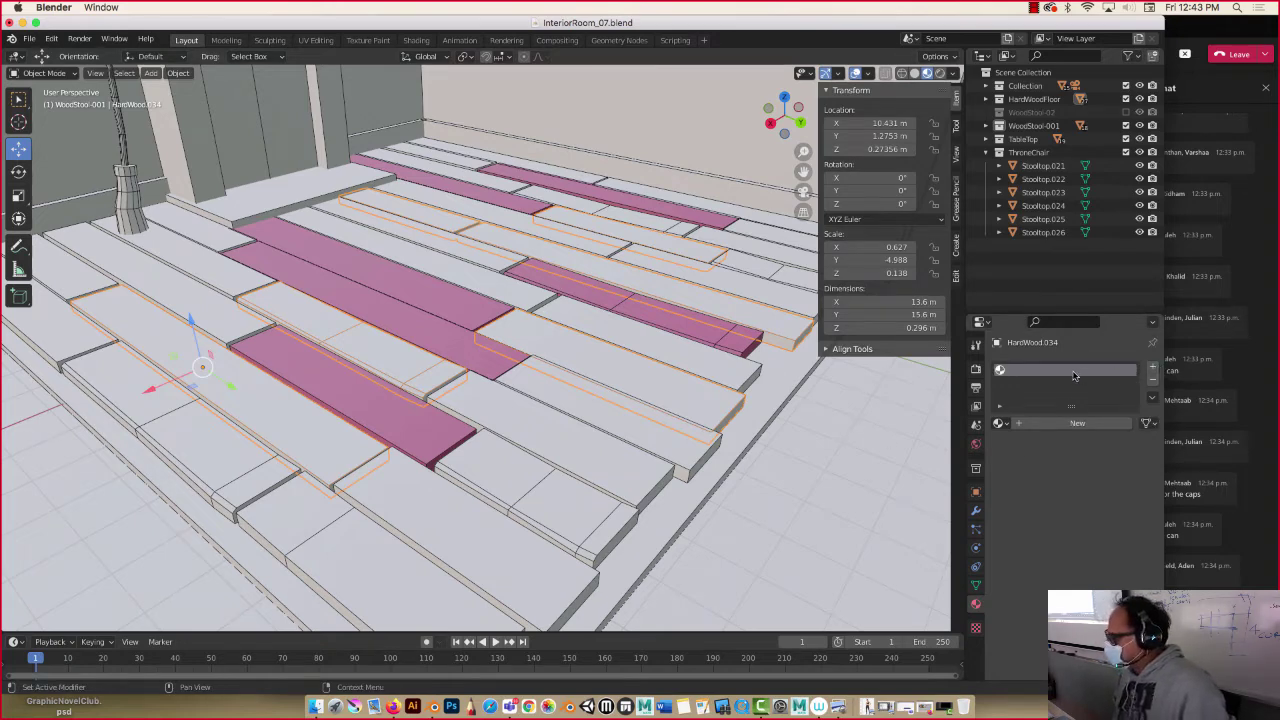
pyautogui.click(1075, 423)
pyautogui.doubleClick(1048, 372)
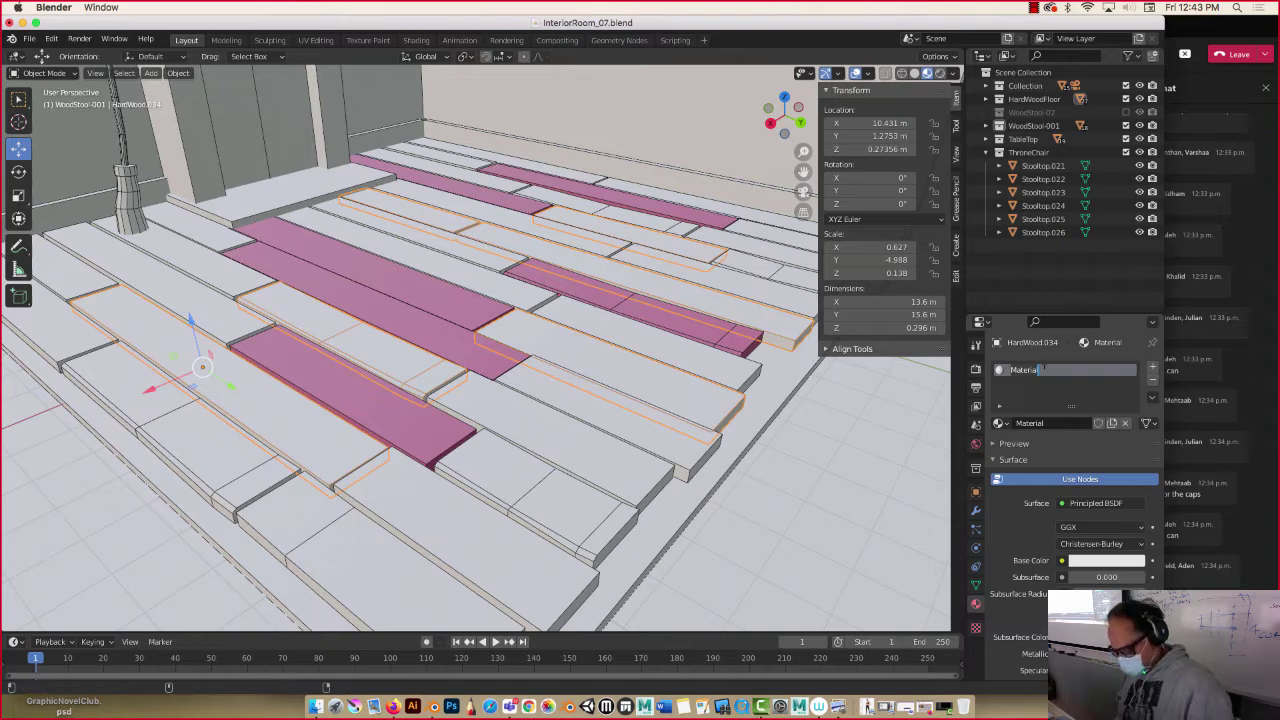
pyautogui.write('Floo')
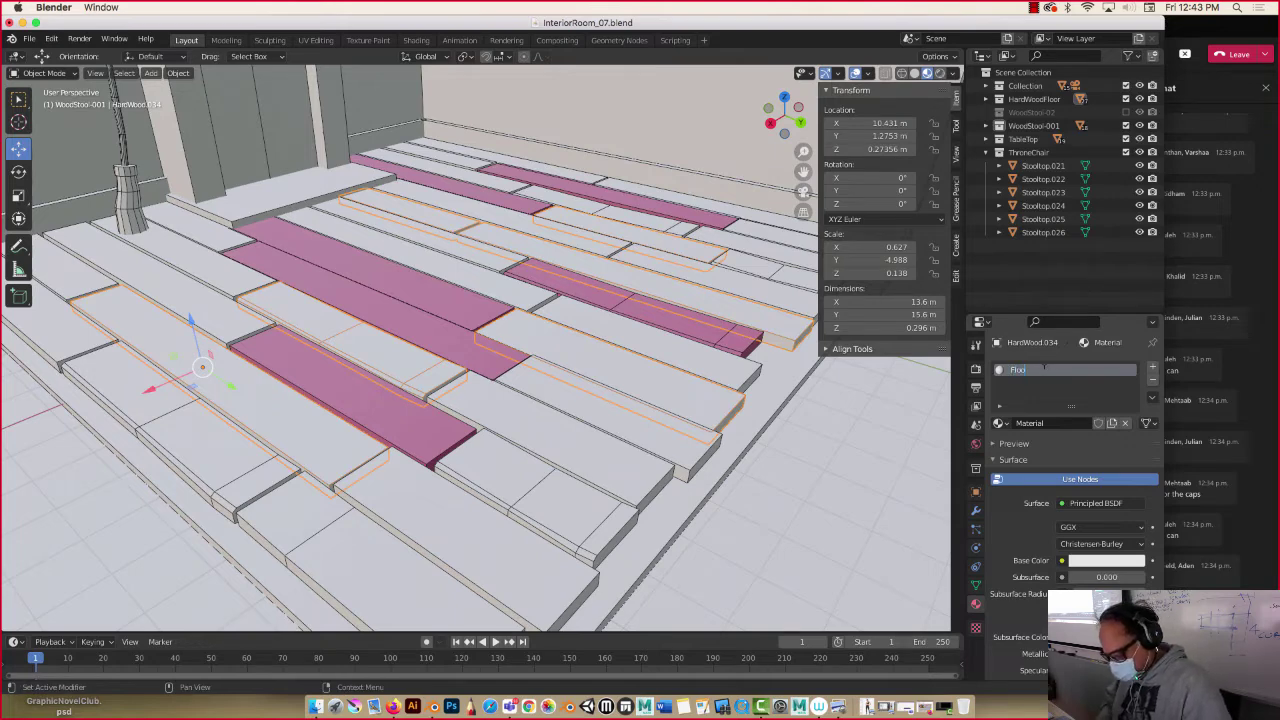
pyautogui.write('ring-02')
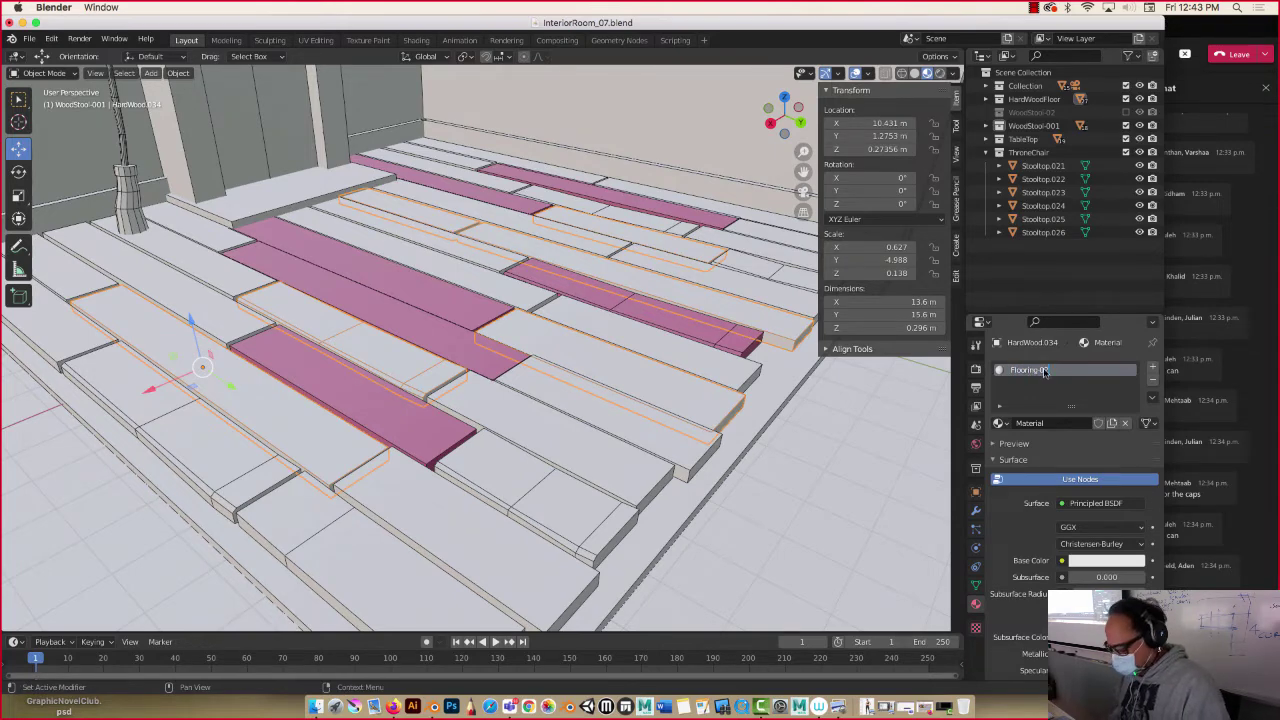
pyautogui.press('Return')
# Set the Flooring-02 material's base color to a strong red.
pyautogui.click(1099, 561)
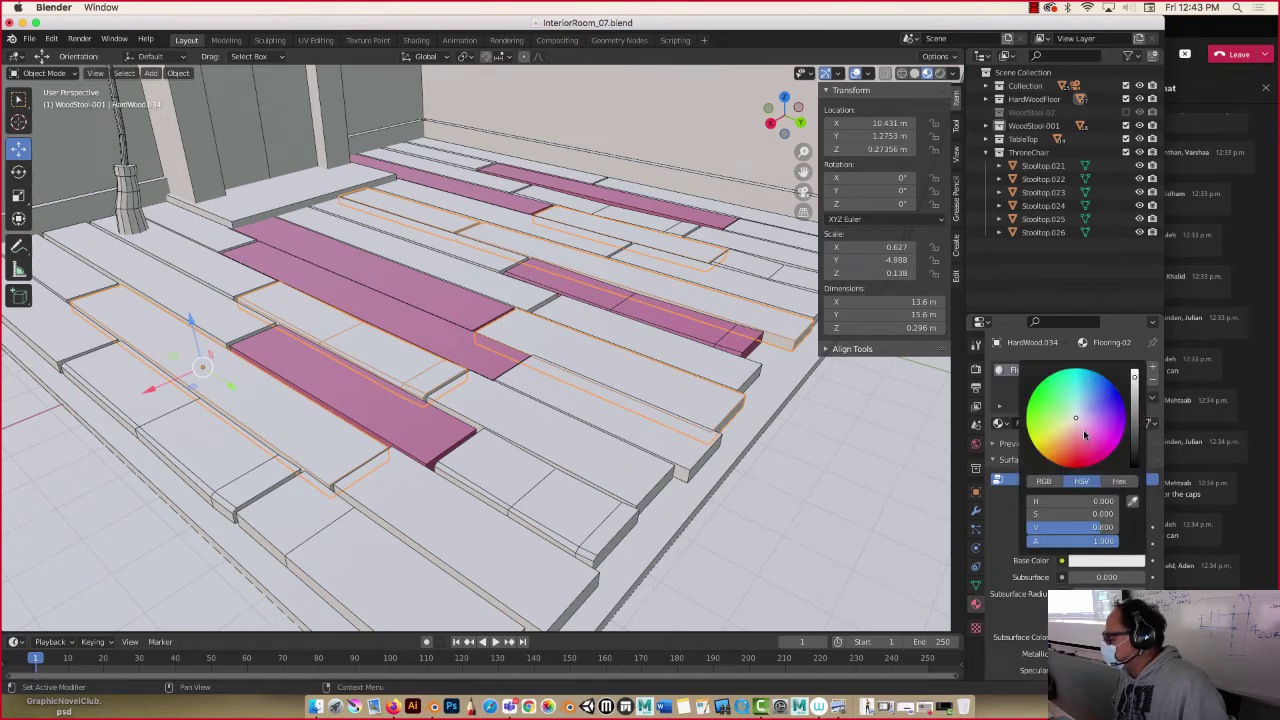
pyautogui.moveTo(1084, 434)
pyautogui.mouseDown()
pyautogui.moveTo(1094, 440)
pyautogui.moveTo(1076, 451)
pyautogui.mouseUp()
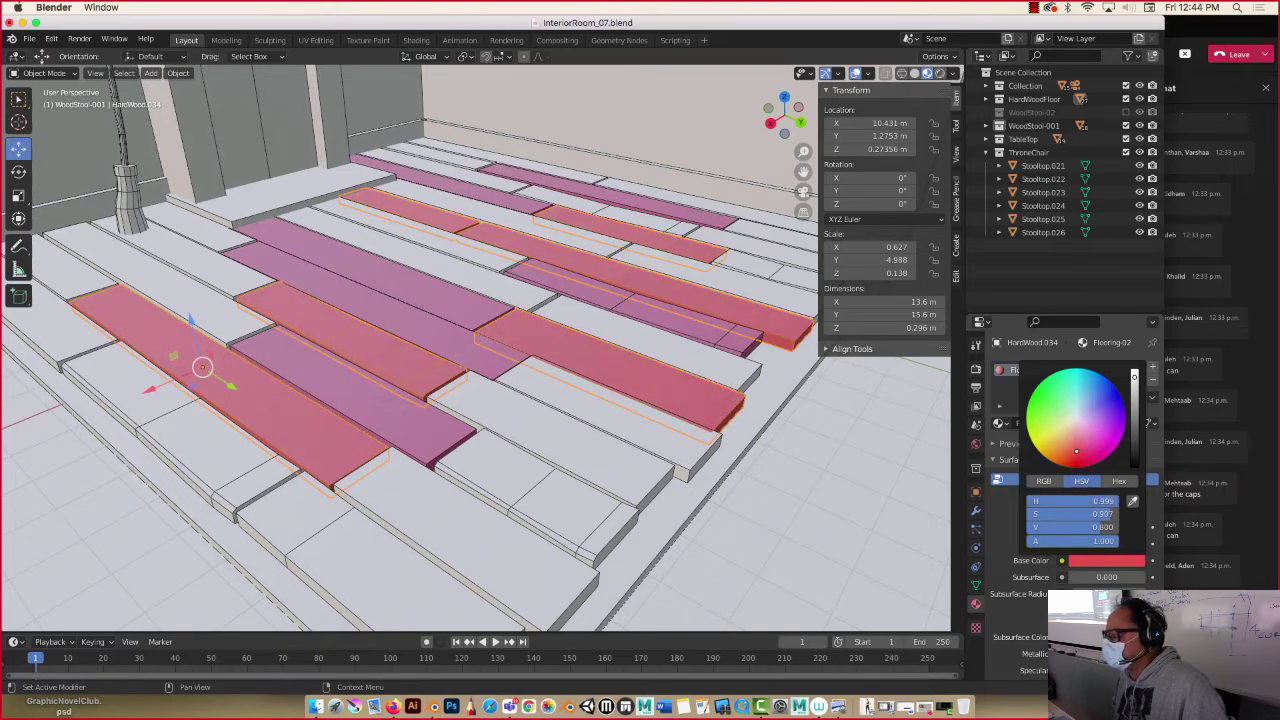
pyautogui.click(772, 413)
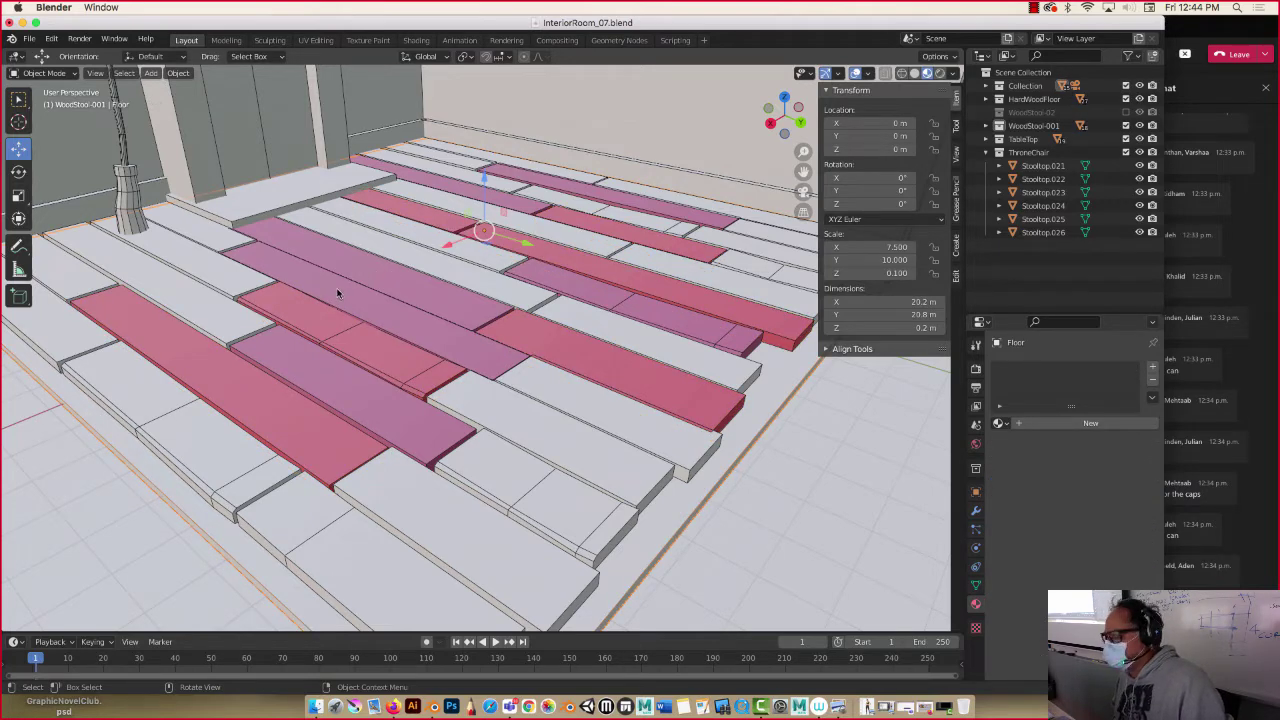
# Select the plain barrel between the grey cylinder and the orange barrel and give it the existing WoodStool material.
pyautogui.keyDown('shift'); pyautogui.moveTo(327, 281); pyautogui.dragTo(661, 289, button='middle'); pyautogui.keyUp('shift')
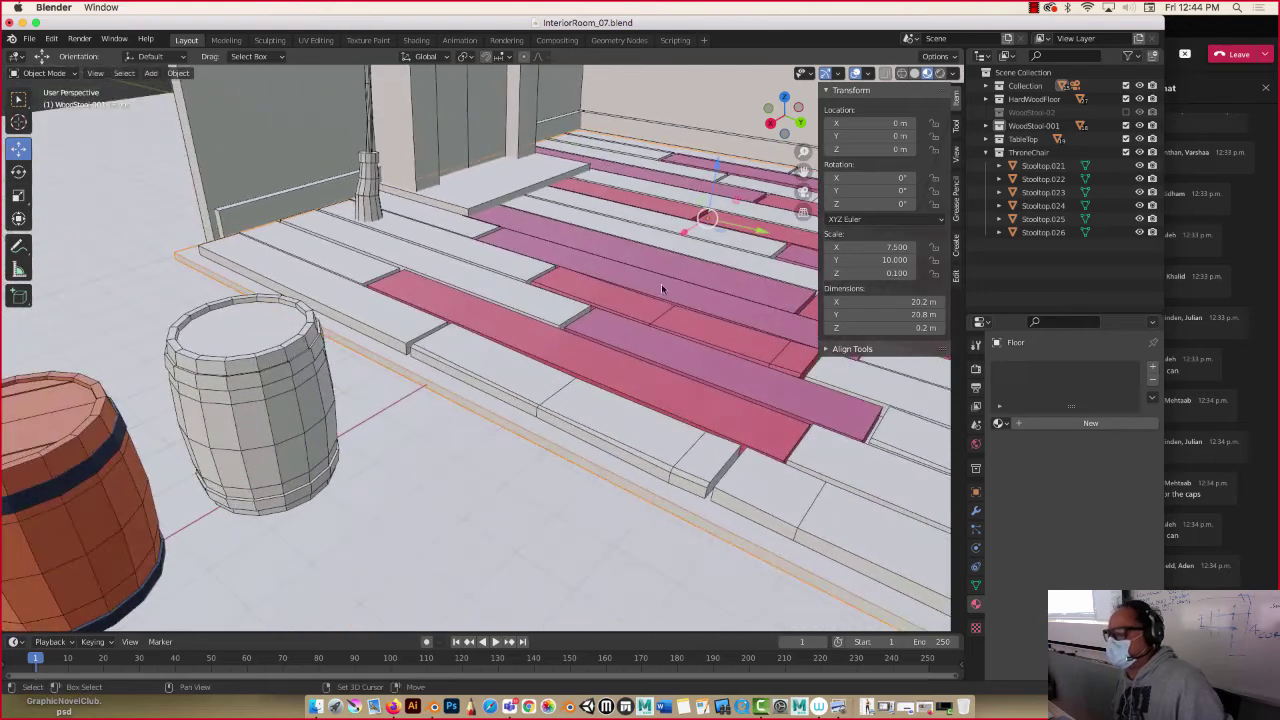
pyautogui.click(283, 405)
pyautogui.moveTo(283, 405); pyautogui.dragTo(426, 346, button='middle')
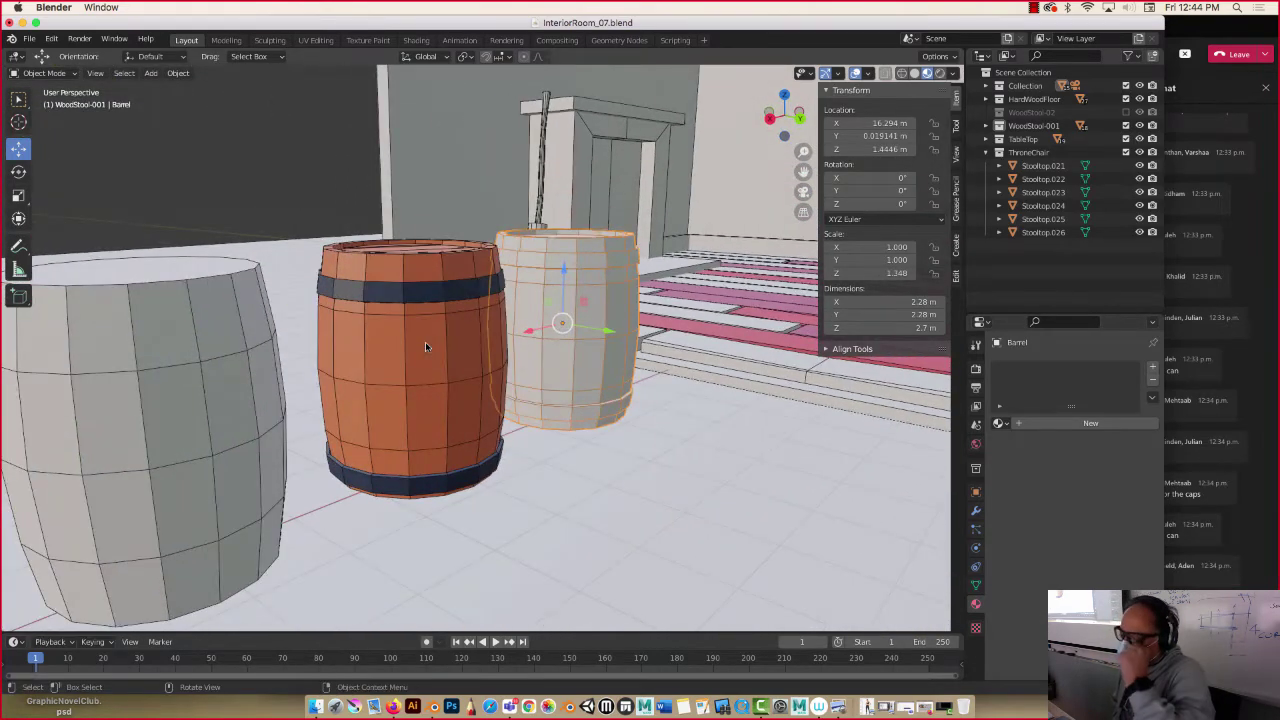
pyautogui.click(207, 288)
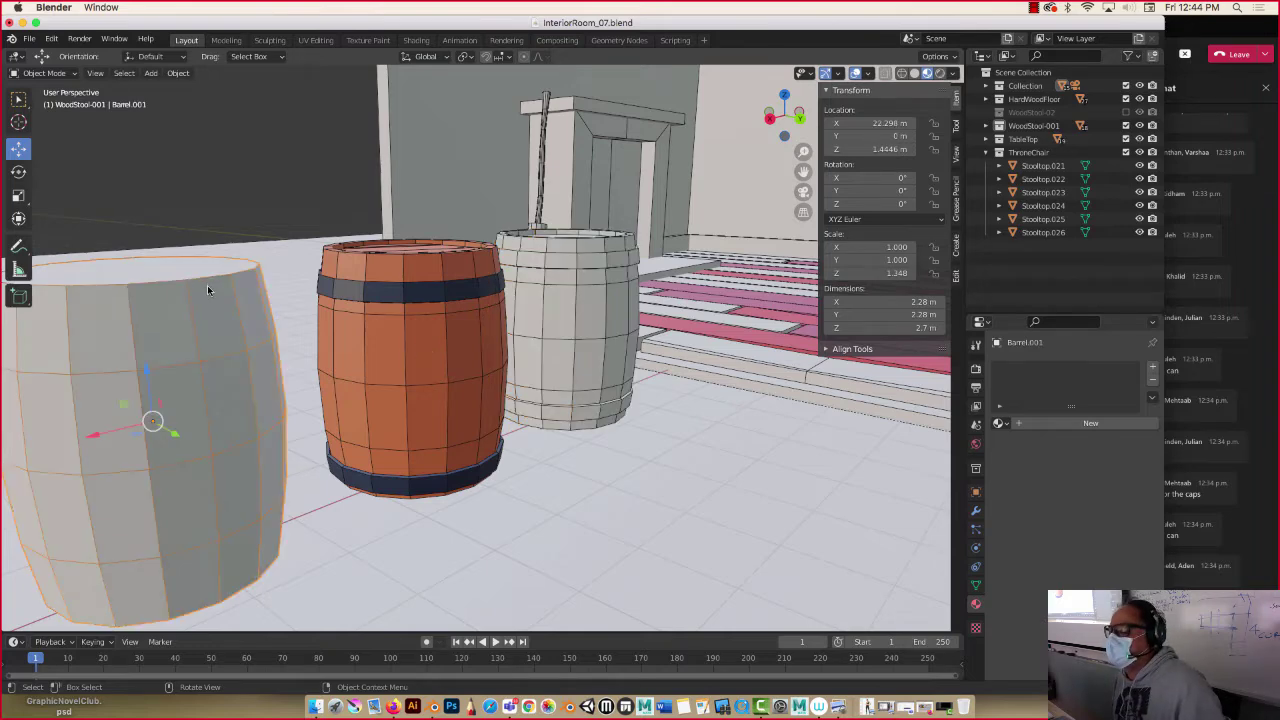
pyautogui.keyDown('shift'); pyautogui.moveTo(207, 317); pyautogui.dragTo(366, 267, button='middle'); pyautogui.keyUp('shift')
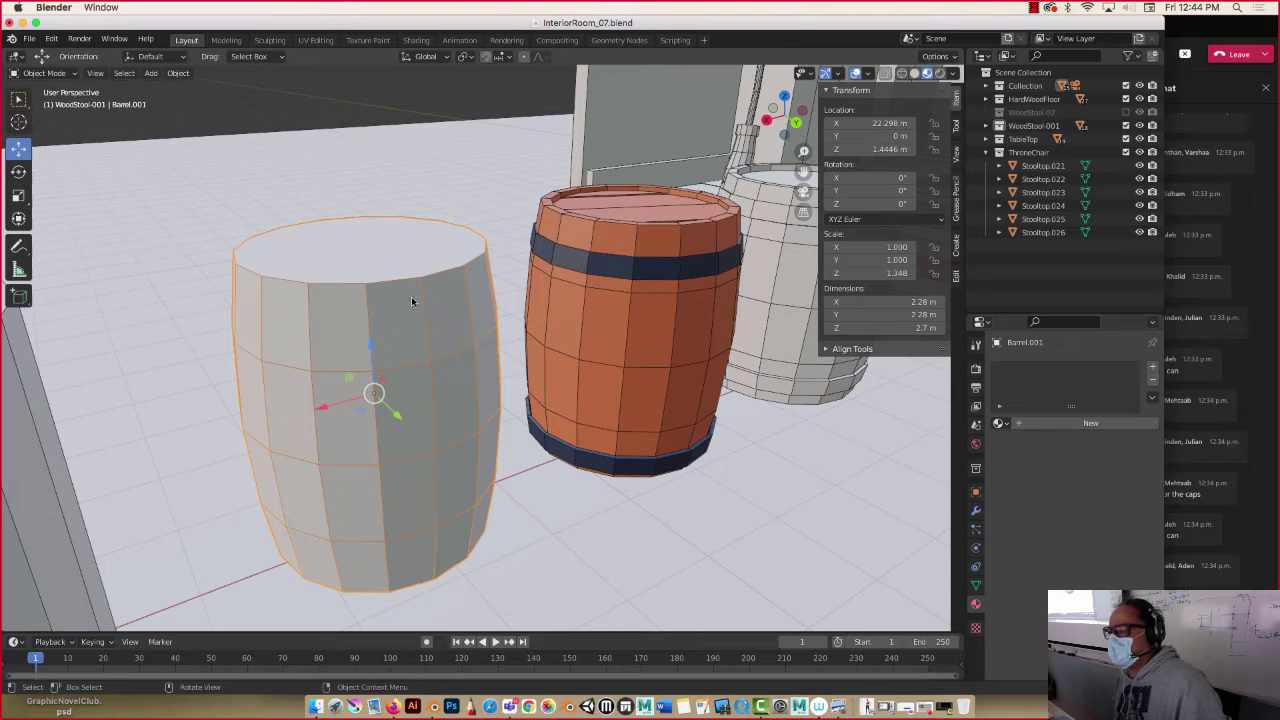
pyautogui.scroll(-6, 411, 300)
pyautogui.moveTo(440, 315); pyautogui.dragTo(431, 322, button='middle')
pyautogui.click(391, 356)
pyautogui.click(397, 394)
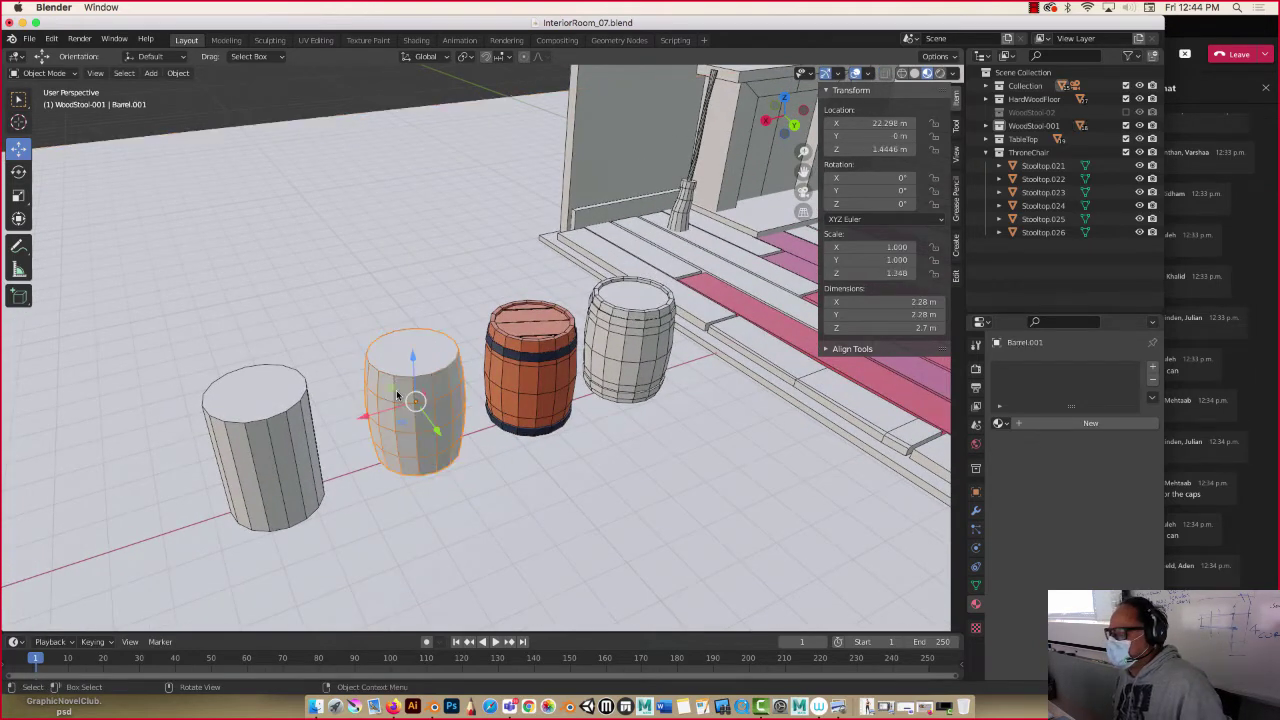
pyautogui.click(999, 423)
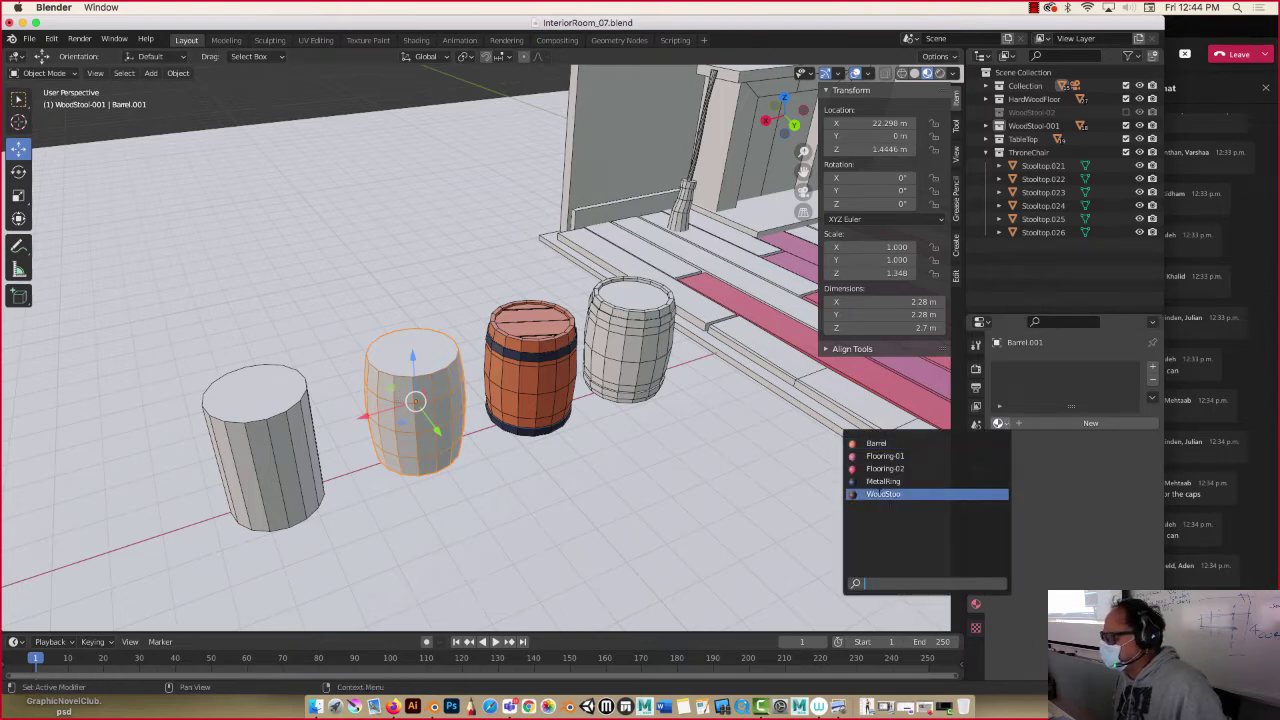
pyautogui.click(885, 494)
pyautogui.moveTo(452, 429); pyautogui.dragTo(473, 287, button='middle')
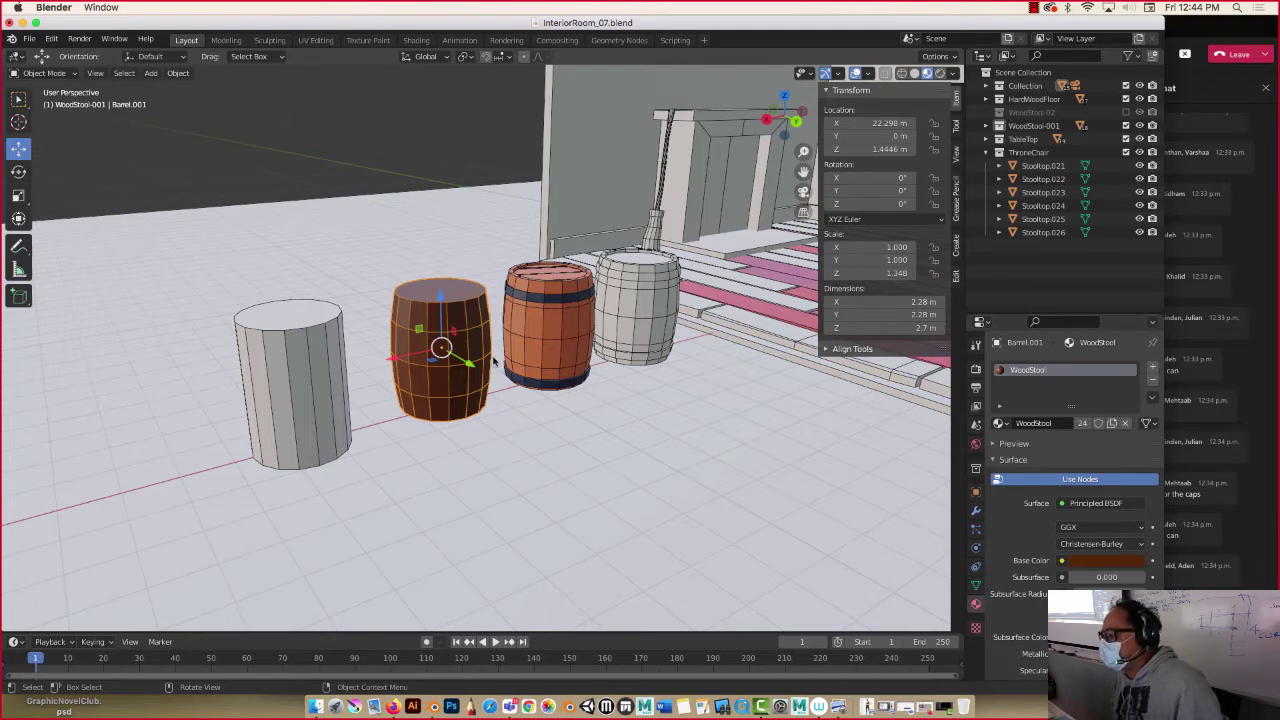
pyautogui.scroll(3, 493, 362)
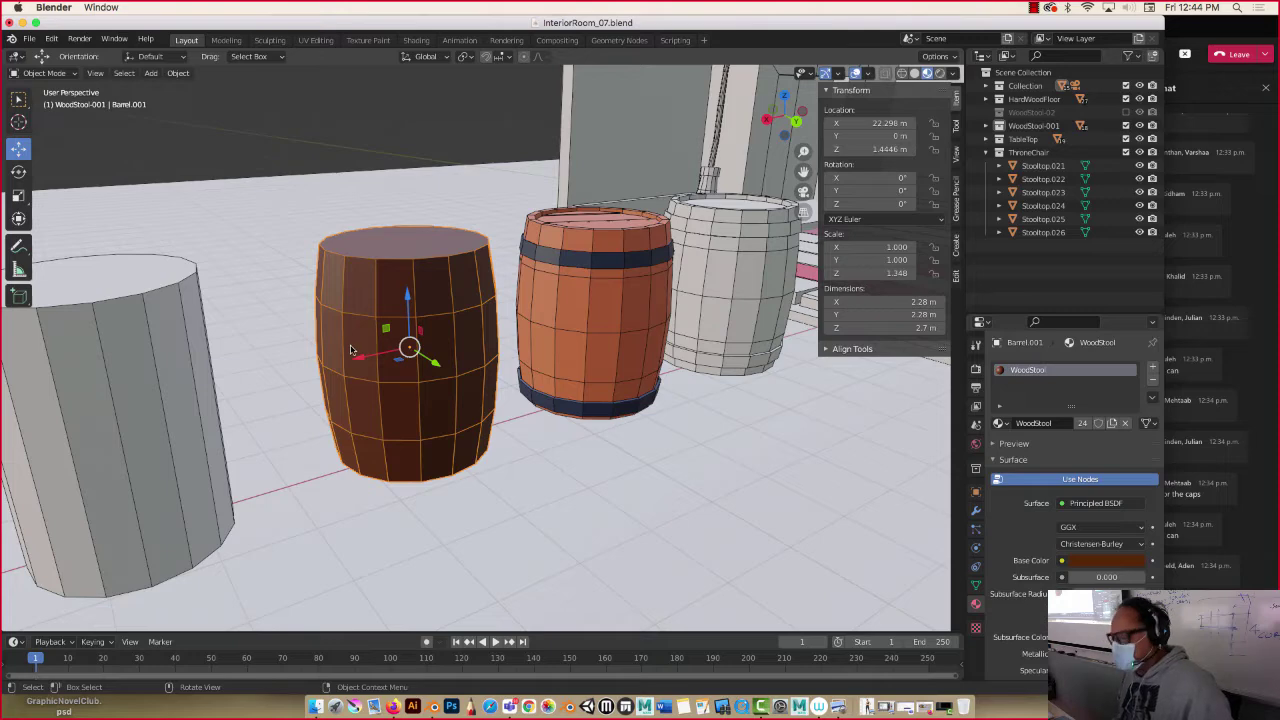
# Edit the barrel's faces, select the face loop just above its middle, and try to assign the Barrel material to that loop only.
pyautogui.press('Tab')
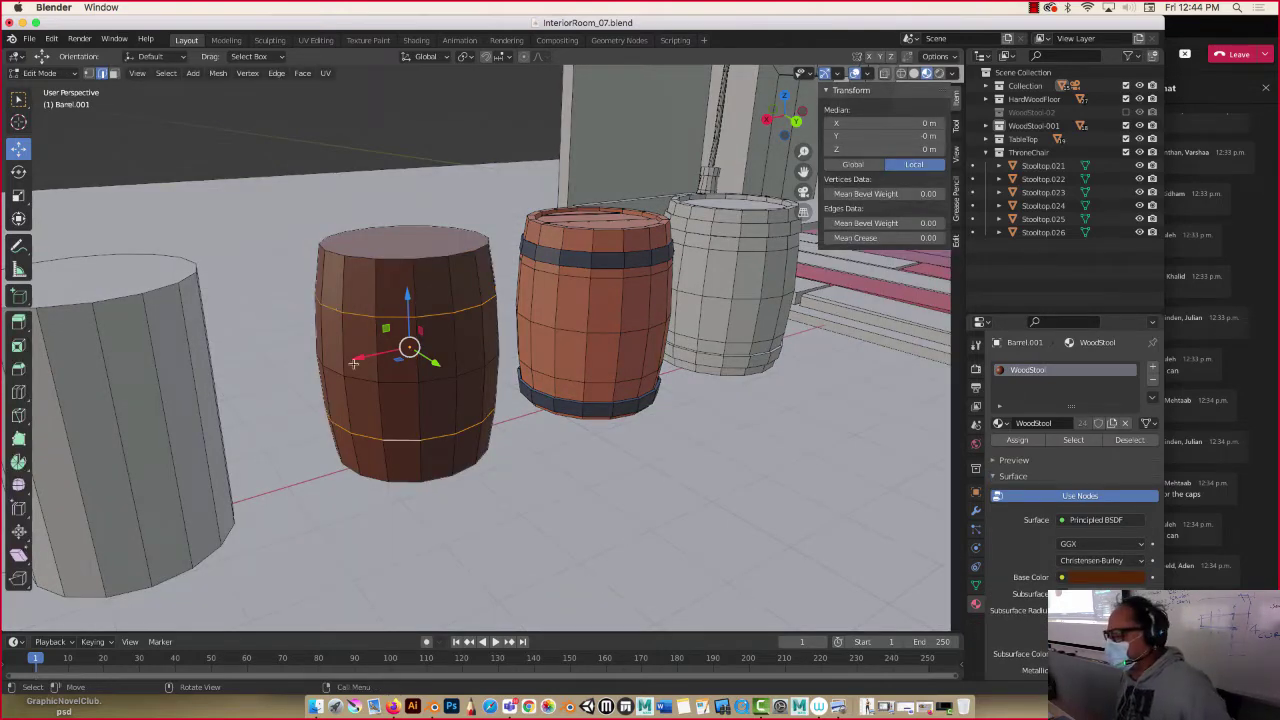
pyautogui.click(351, 338)
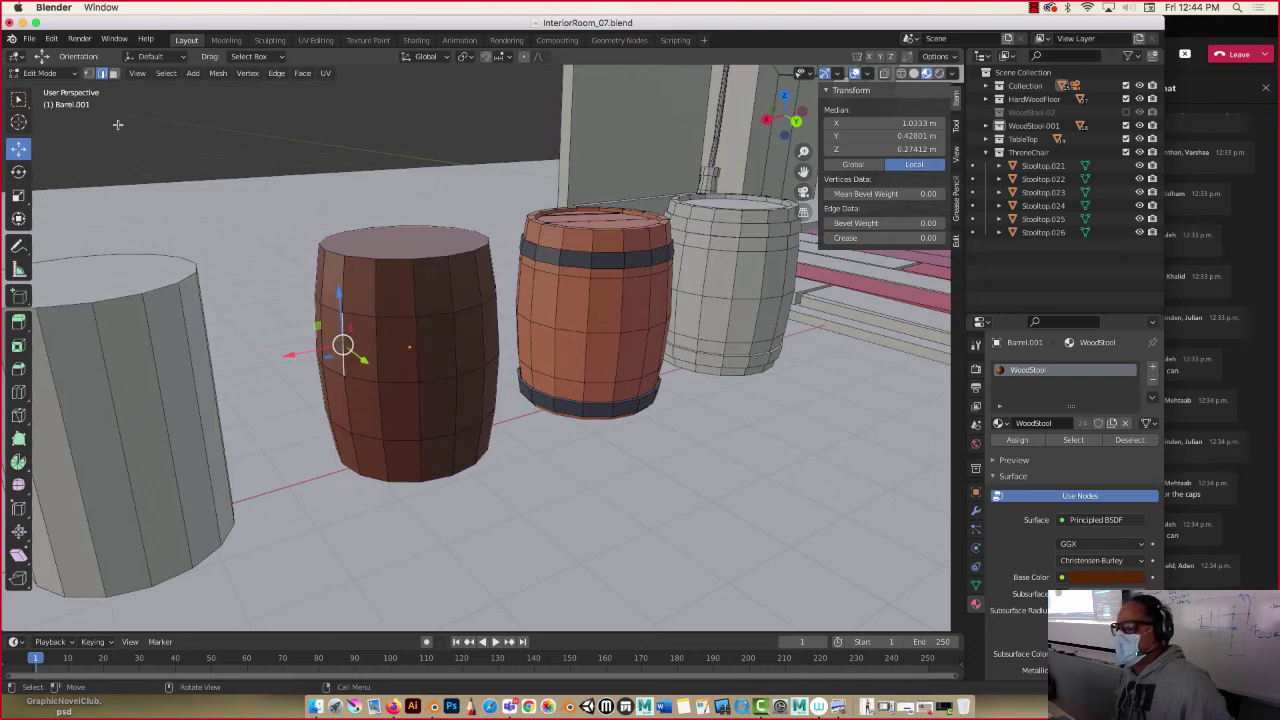
pyautogui.hotkey('alt', 'a')
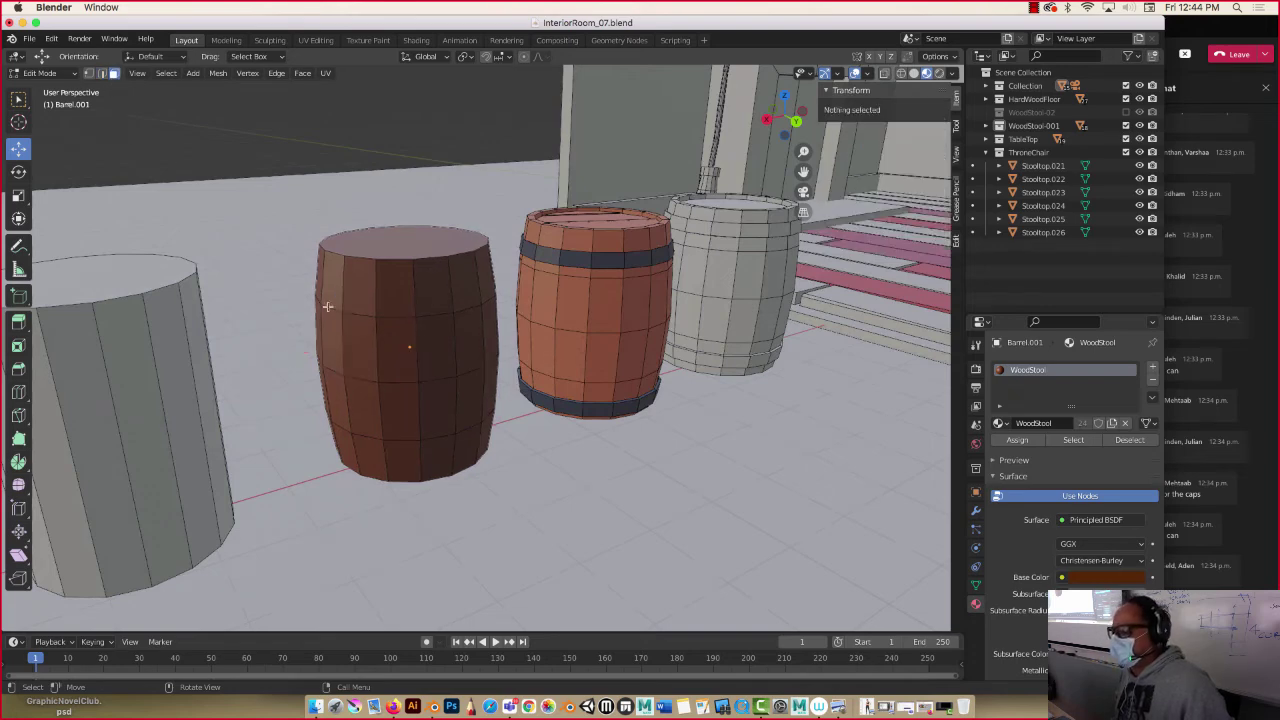
pyautogui.keyDown('alt'); pyautogui.click(371, 340); pyautogui.keyUp('alt')
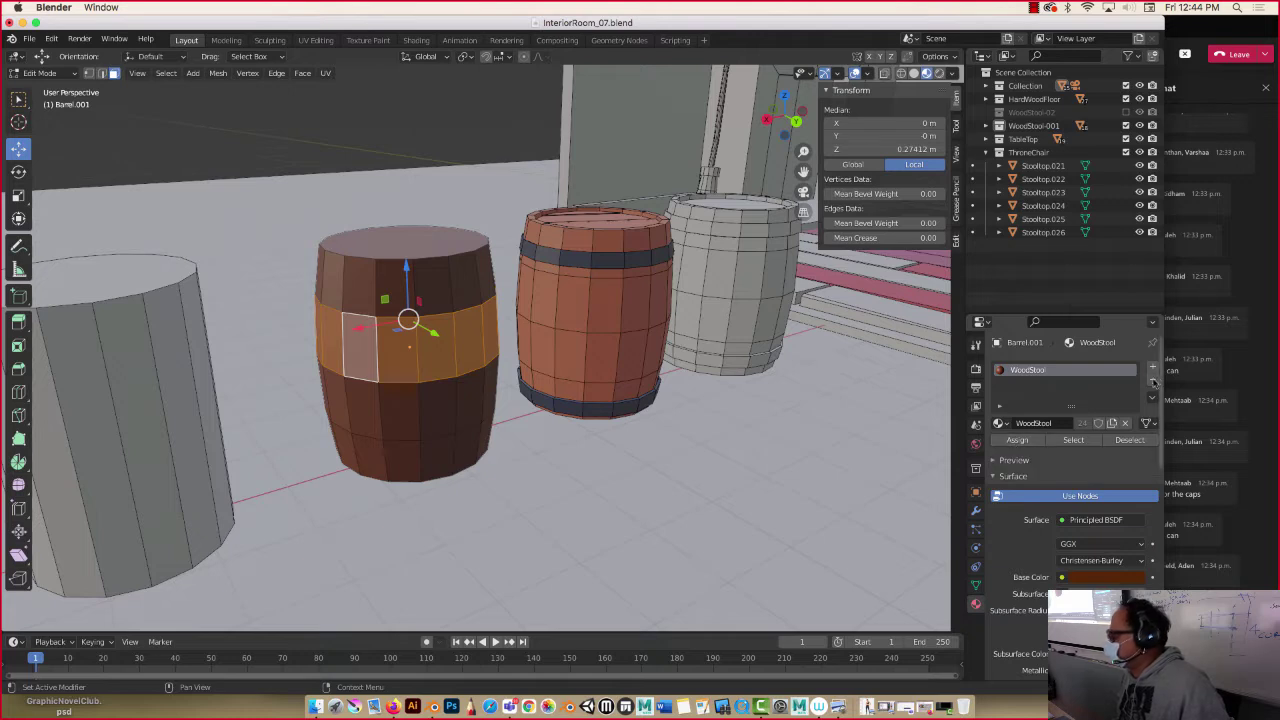
pyautogui.click(998, 424)
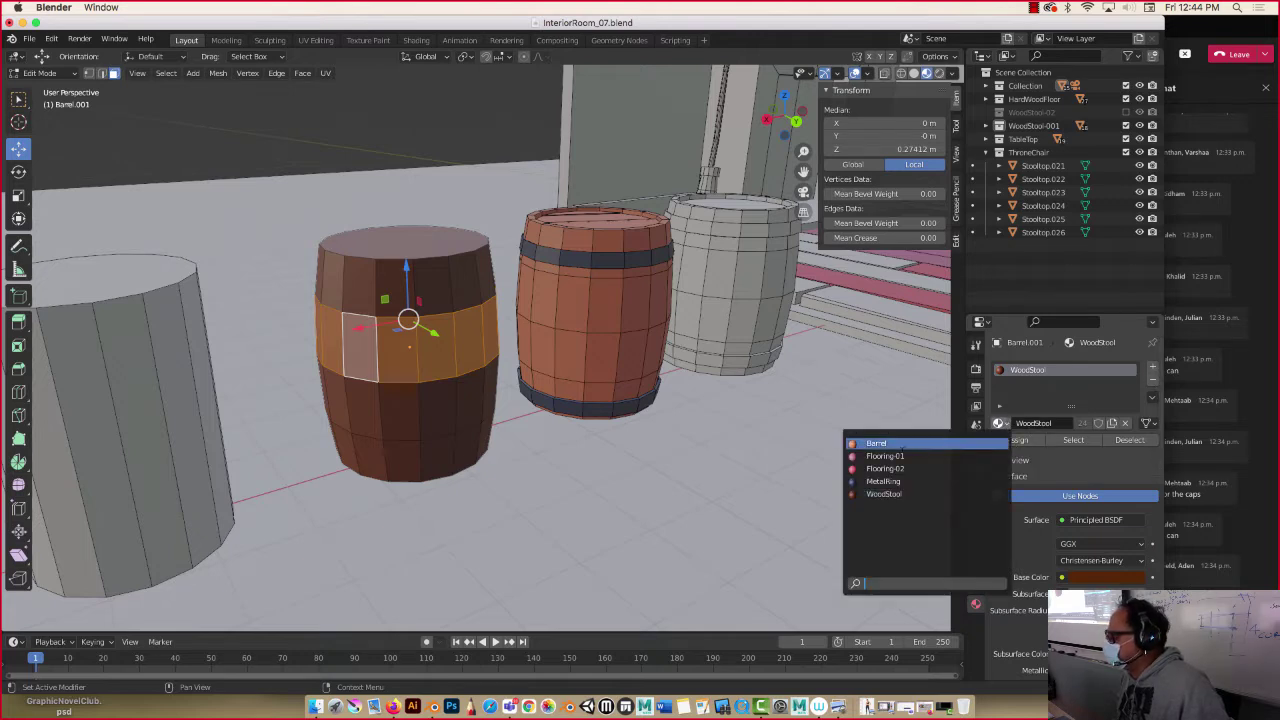
pyautogui.click(877, 443)
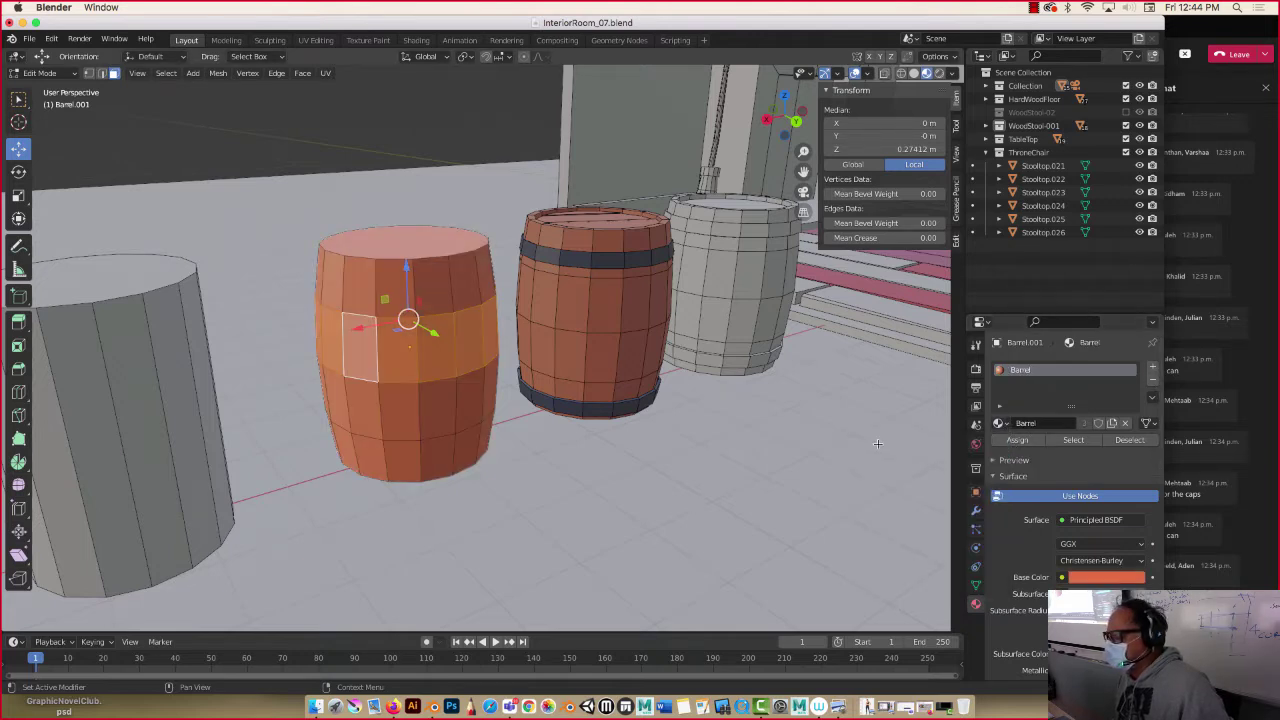
pyautogui.click(1020, 444)
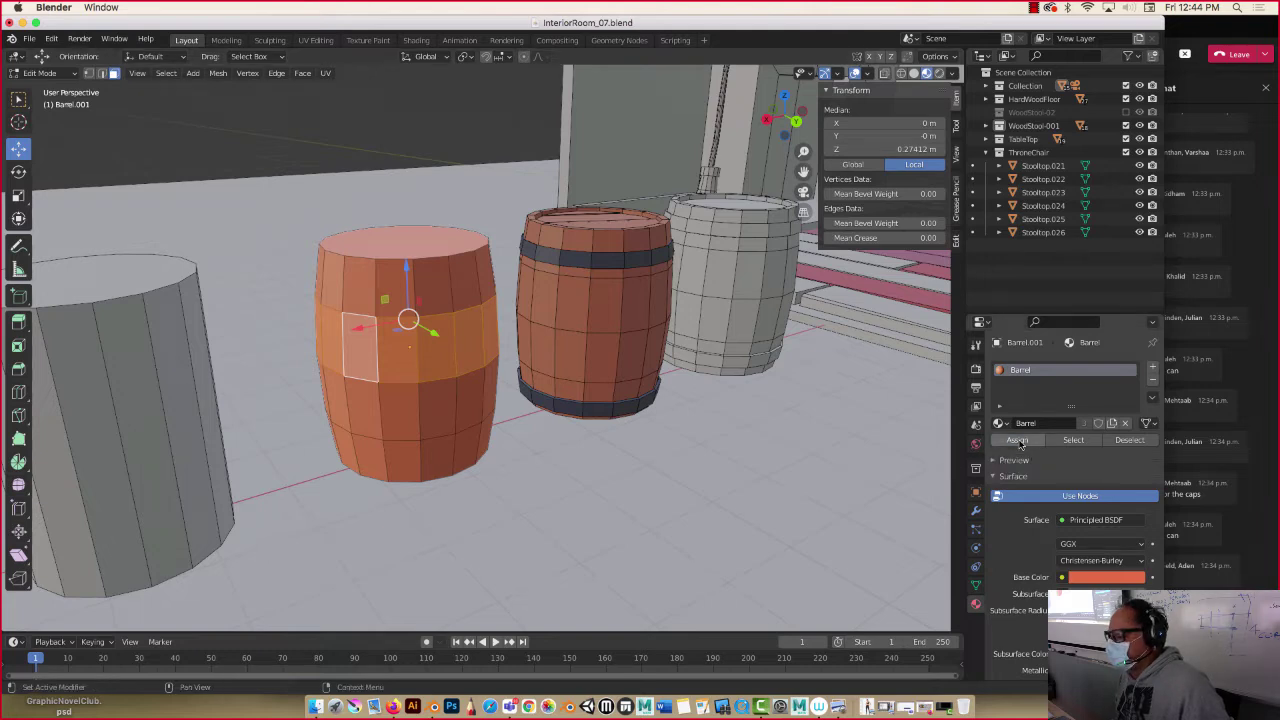
pyautogui.click(635, 530)
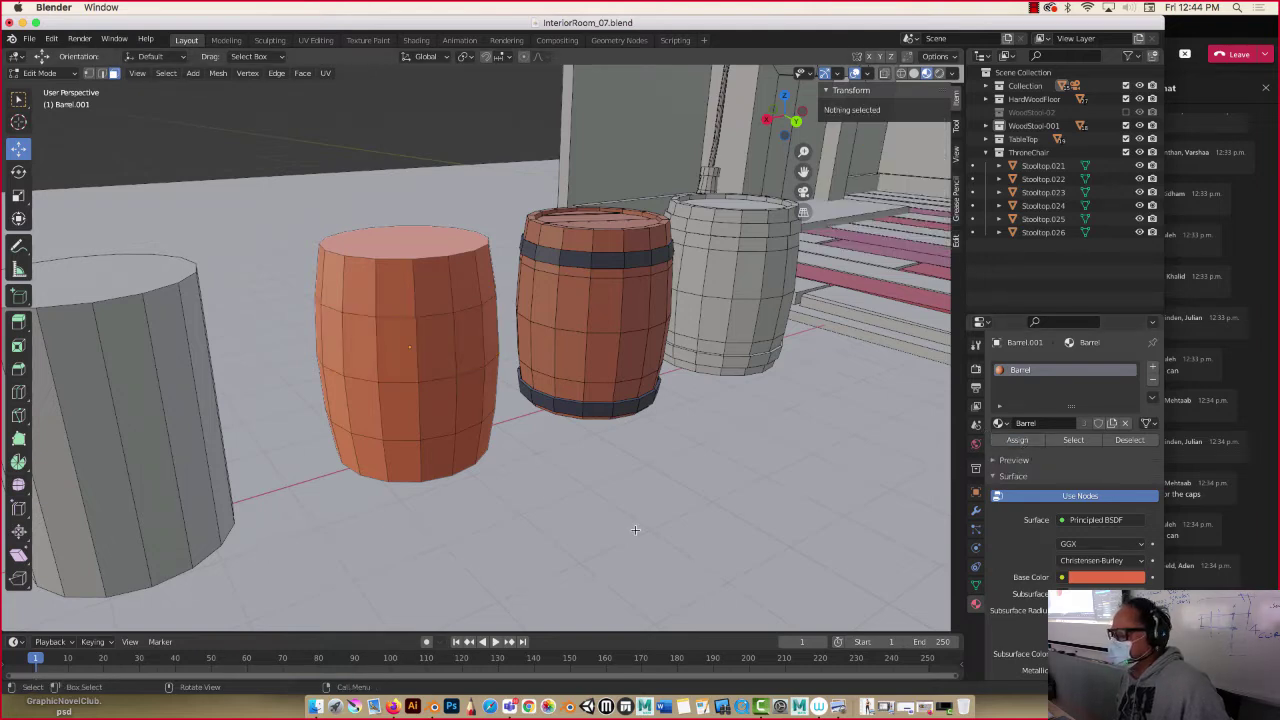
# Reselect the face loop above the barrel's middle and try to assign the Flooring-01 material to it alone.
pyautogui.keyDown('alt'); pyautogui.click(412, 355); pyautogui.keyUp('alt')
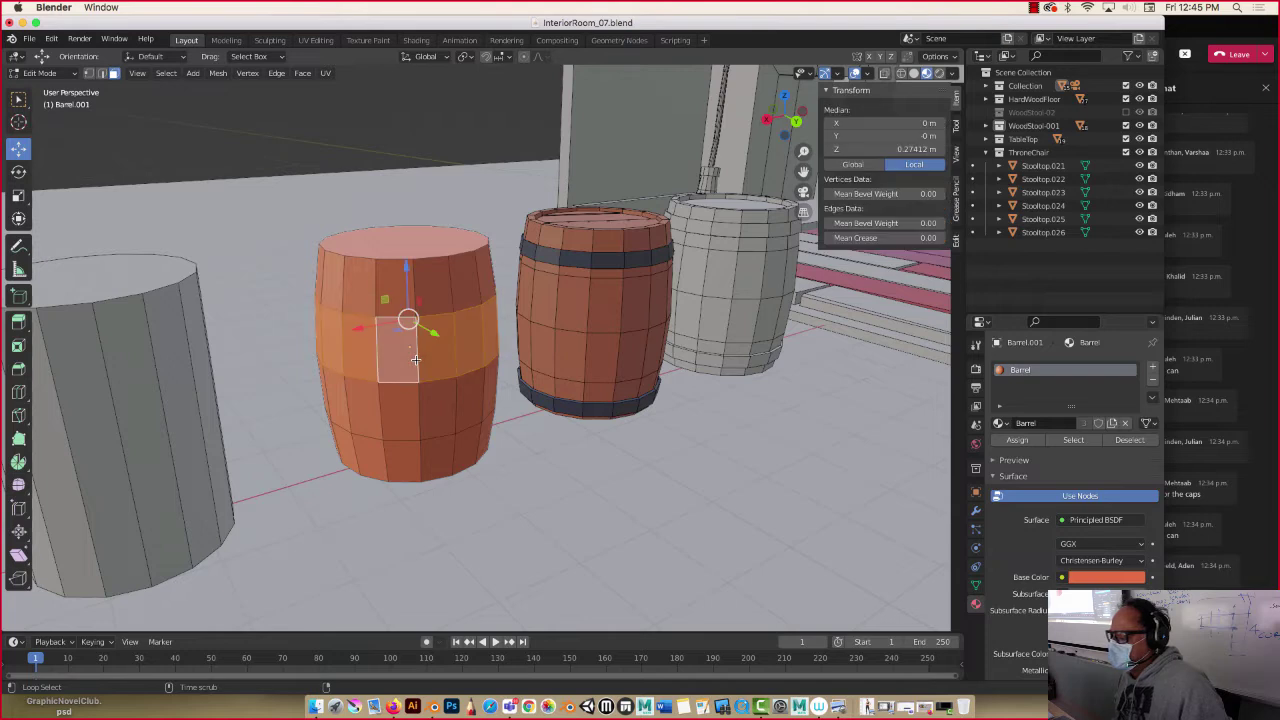
pyautogui.click(998, 423)
pyautogui.click(881, 457)
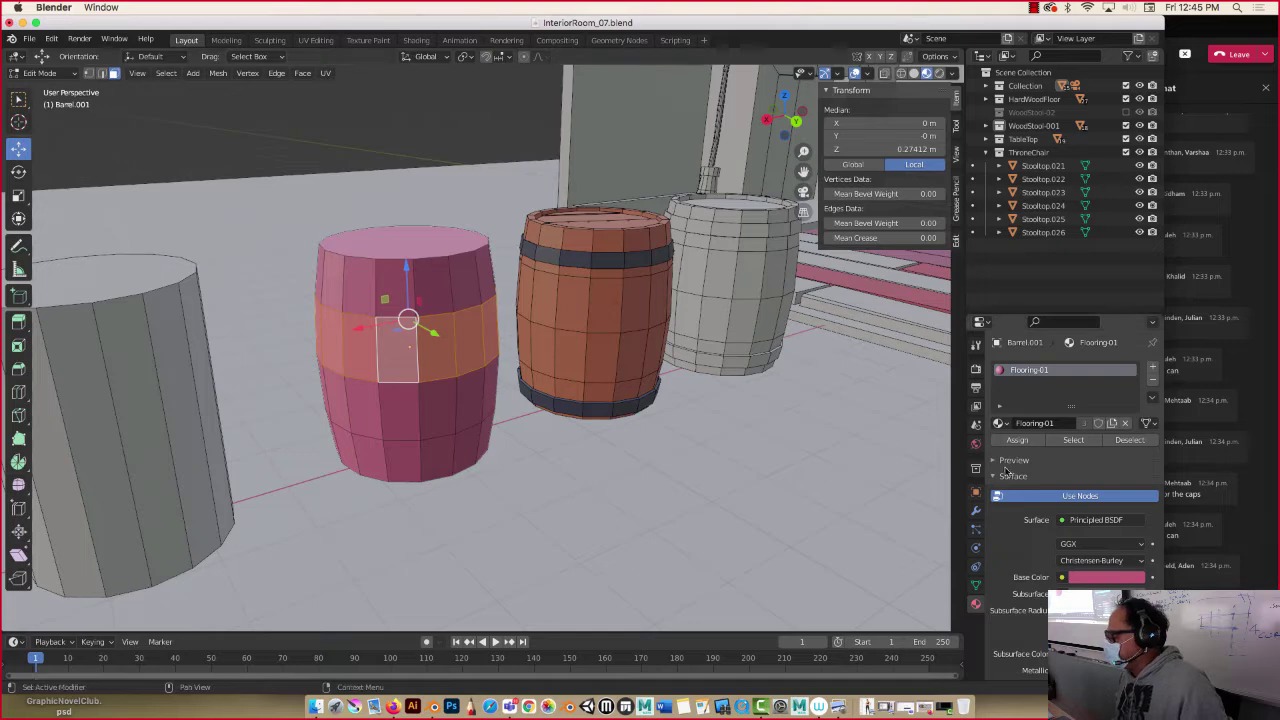
pyautogui.click(1031, 441)
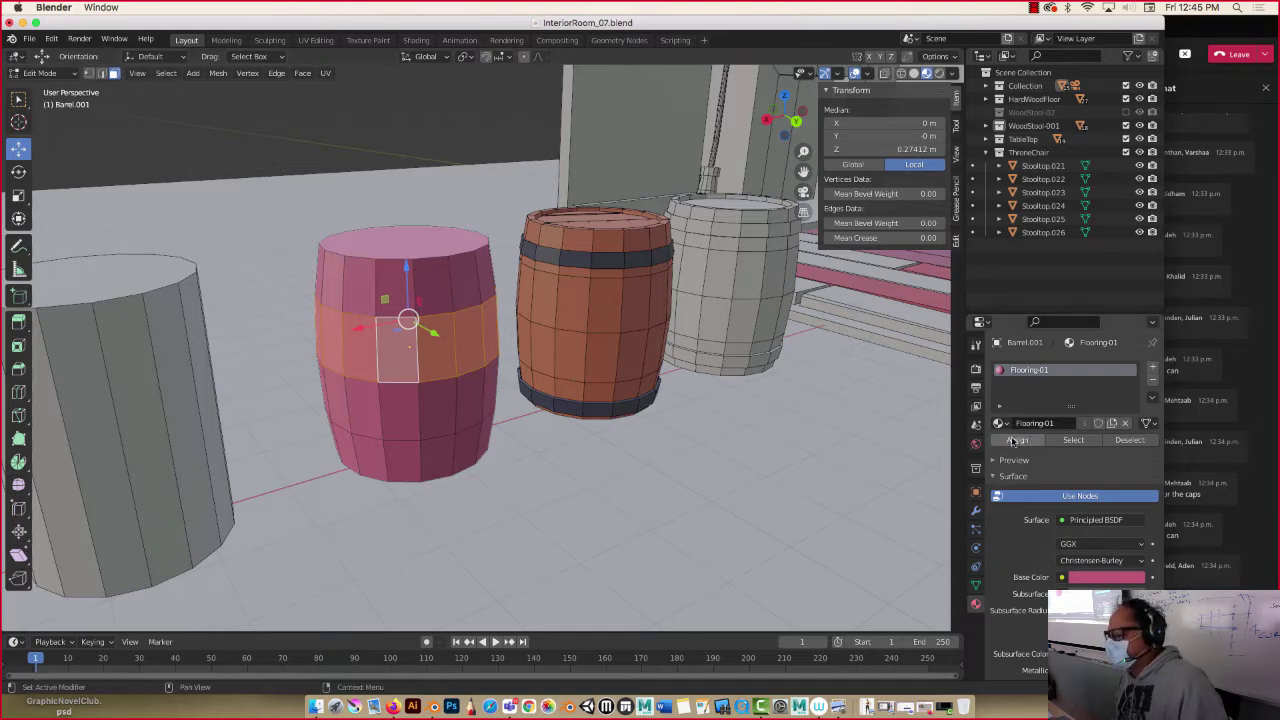
pyautogui.click(570, 496)
# Select the barrel's upper-middle face loop again and add a second material slot with a new material named Fl03.
pyautogui.moveTo(565, 485); pyautogui.dragTo(613, 473, button='middle')
pyautogui.moveTo(308, 248); pyautogui.dragTo(537, 258)
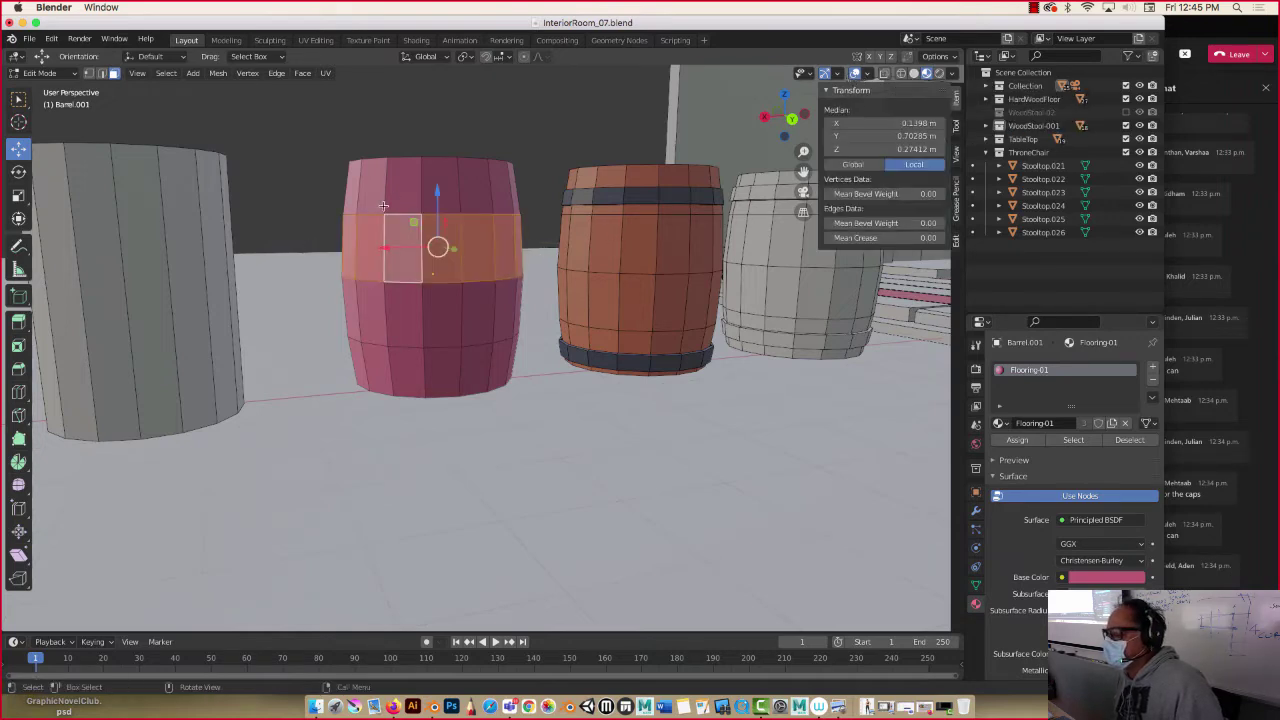
pyautogui.moveTo(400, 204); pyautogui.dragTo(417, 229, button='middle')
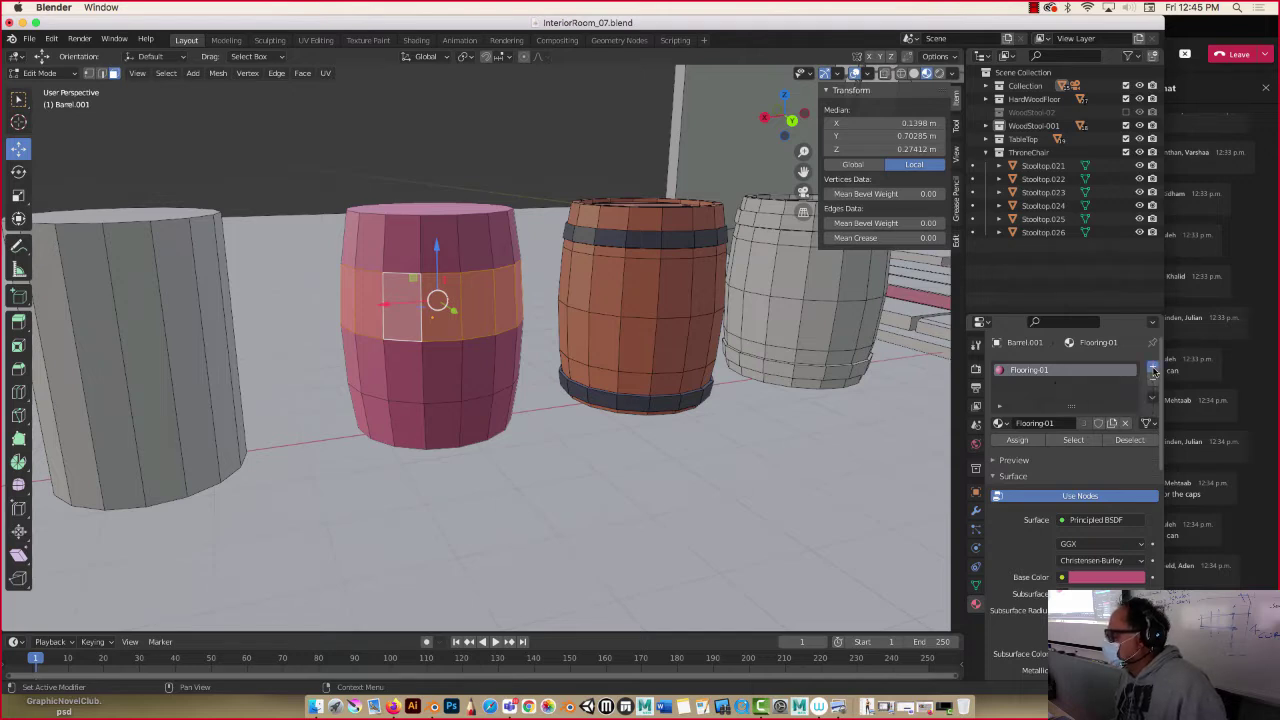
pyautogui.click(1154, 371)
pyautogui.click(1060, 450)
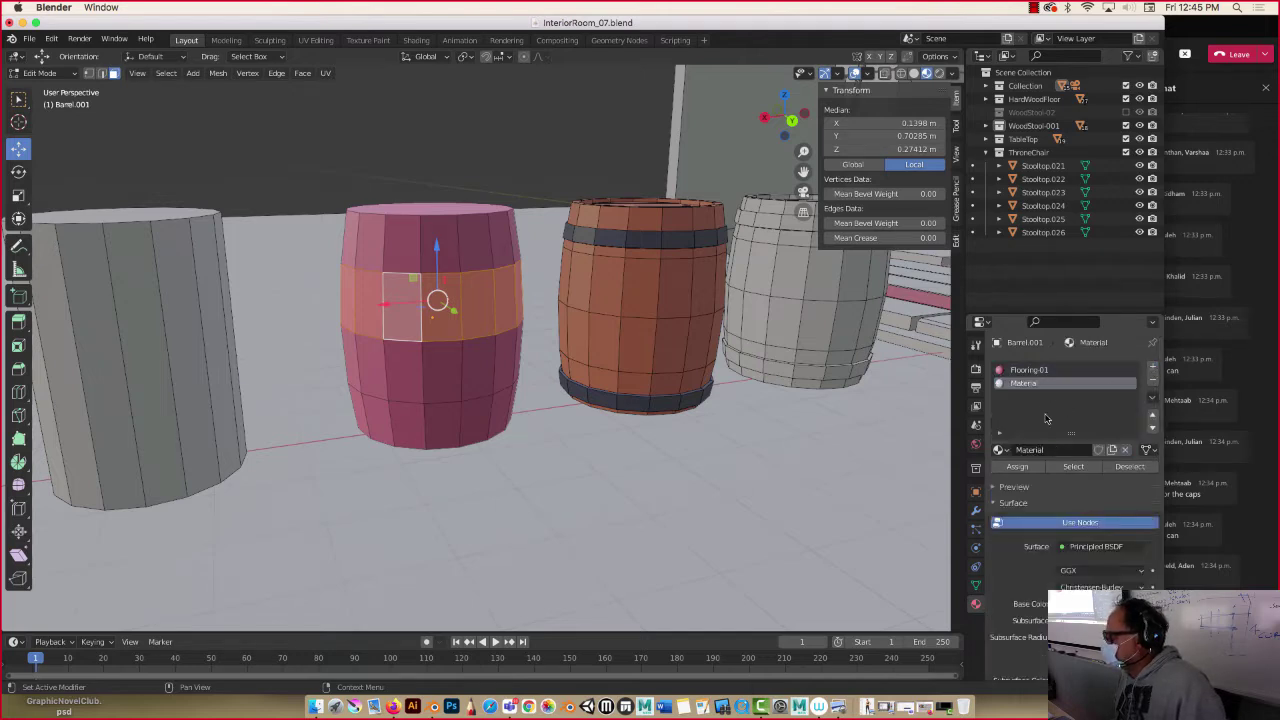
pyautogui.doubleClick(1028, 385)
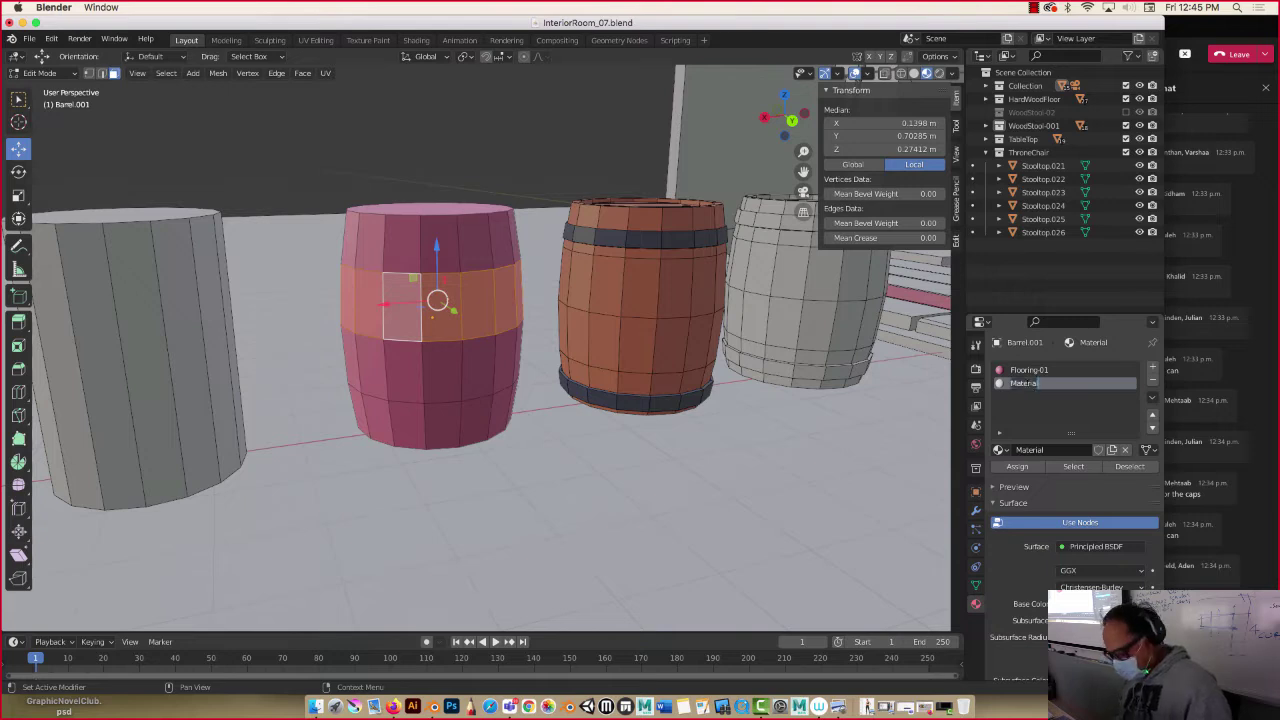
pyautogui.write('Fl03')
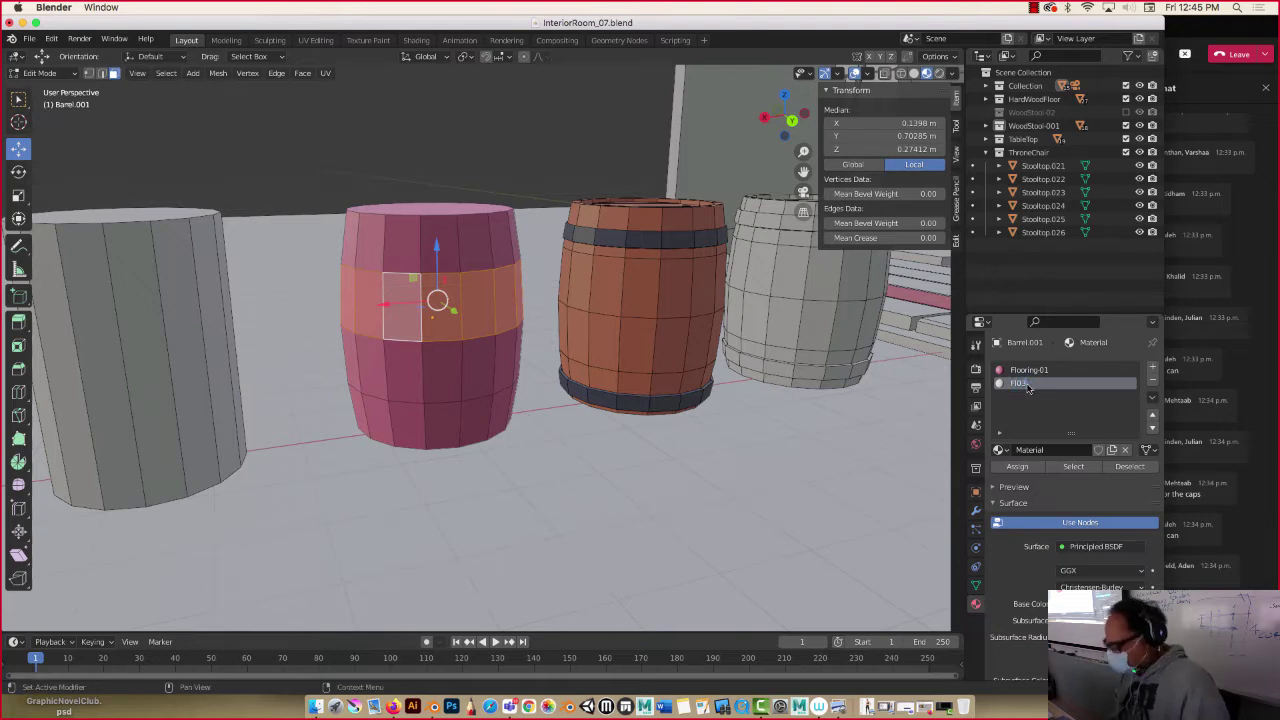
pyautogui.press('Return')
# Set the Fl03 base color to yellow, assign it to the selected face loop, and return to Object Mode.
pyautogui.click(1095, 604)
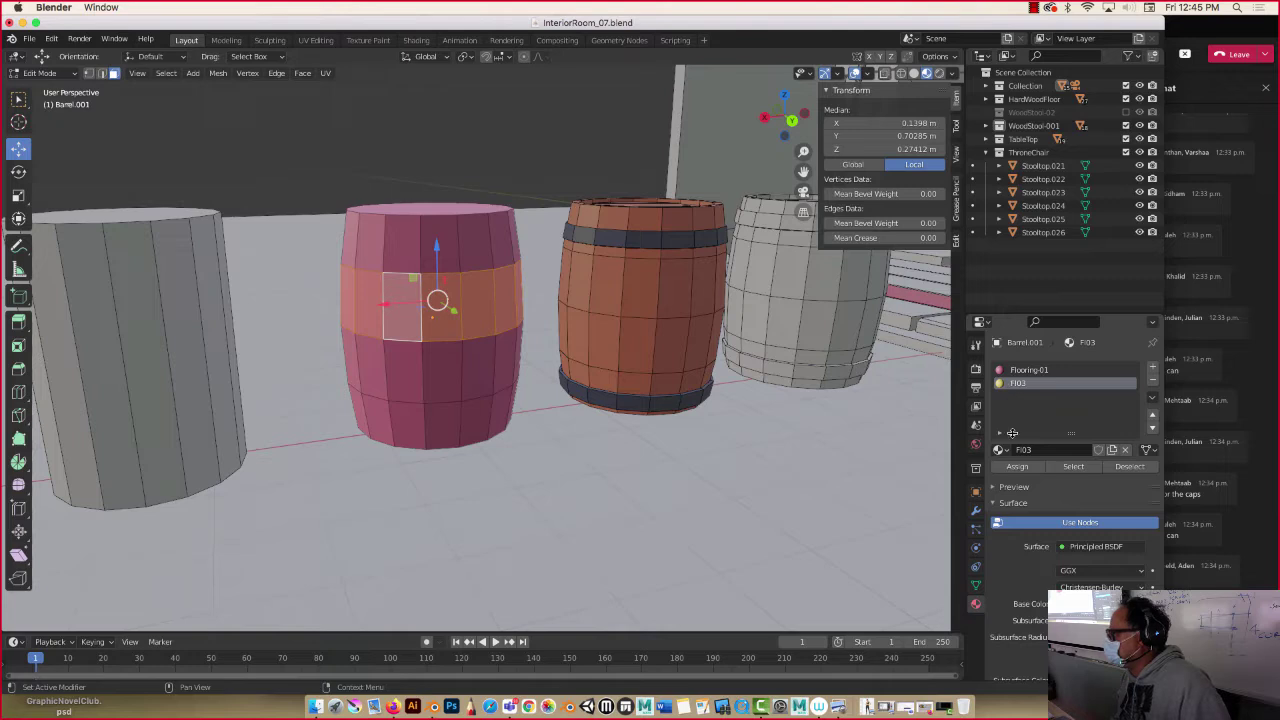
pyautogui.click(1017, 466)
pyautogui.click(514, 435)
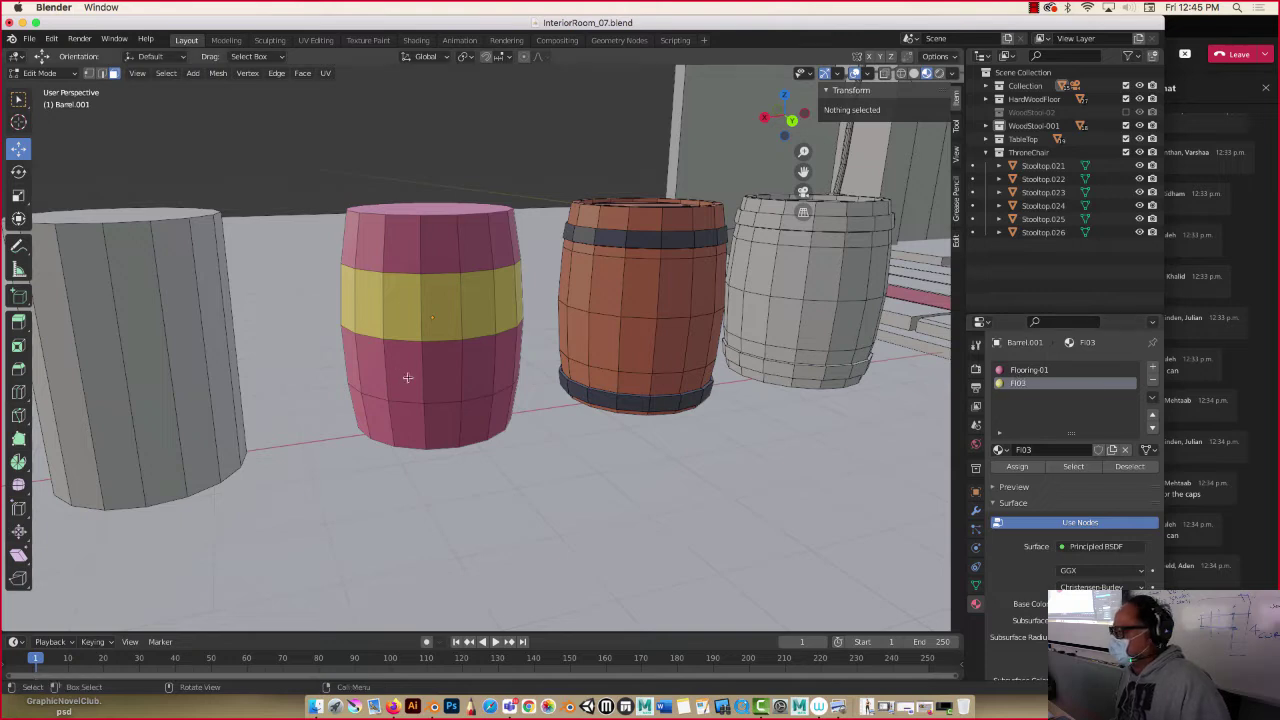
pyautogui.scroll(-2, 407, 377)
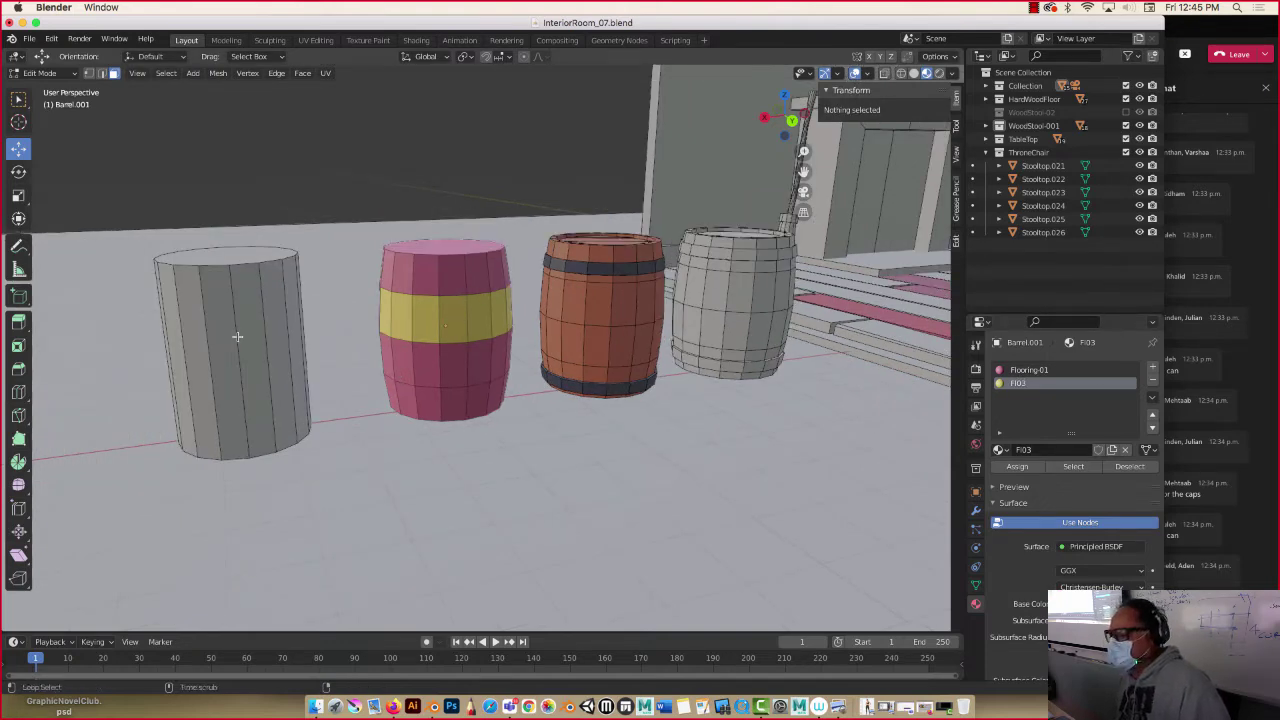
pyautogui.press('Tab')
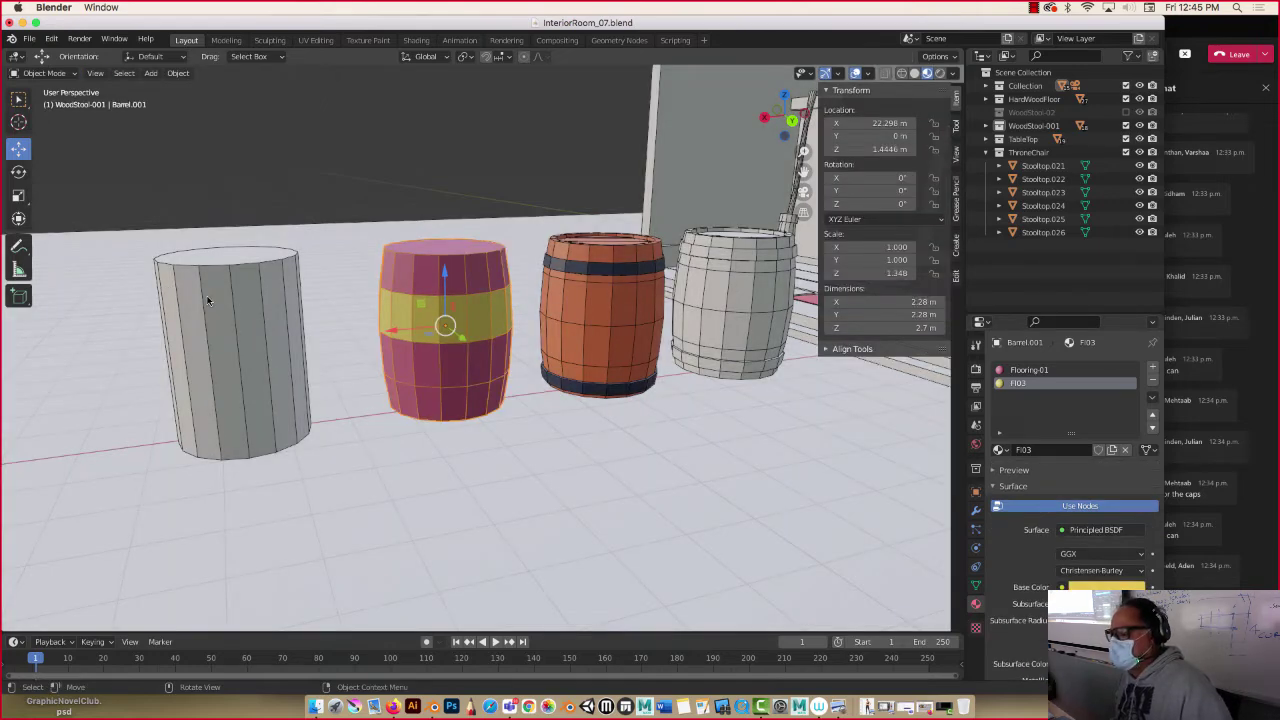
# Edit the plain cylinder, select its ring of side faces, and give the object two material slots, each with a new material.
pyautogui.click(208, 301)
pyautogui.press('Tab')
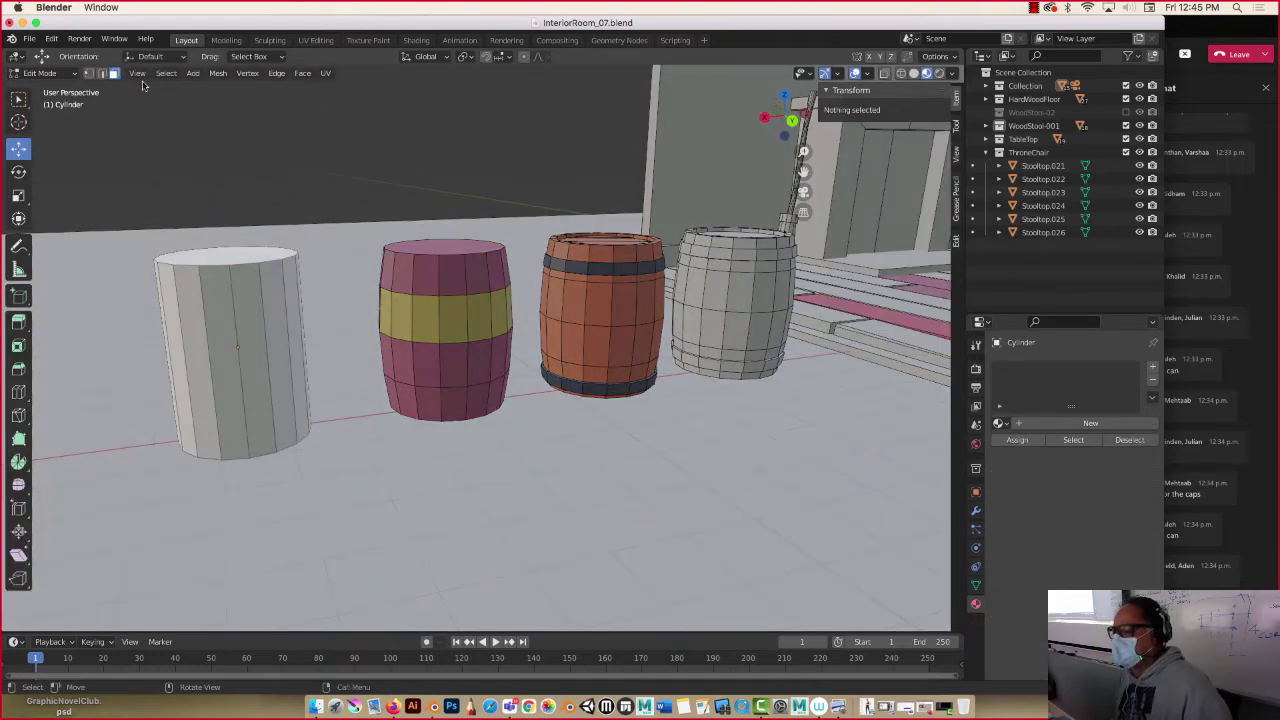
pyautogui.keyDown('alt'); pyautogui.click(228, 289); pyautogui.keyUp('alt')
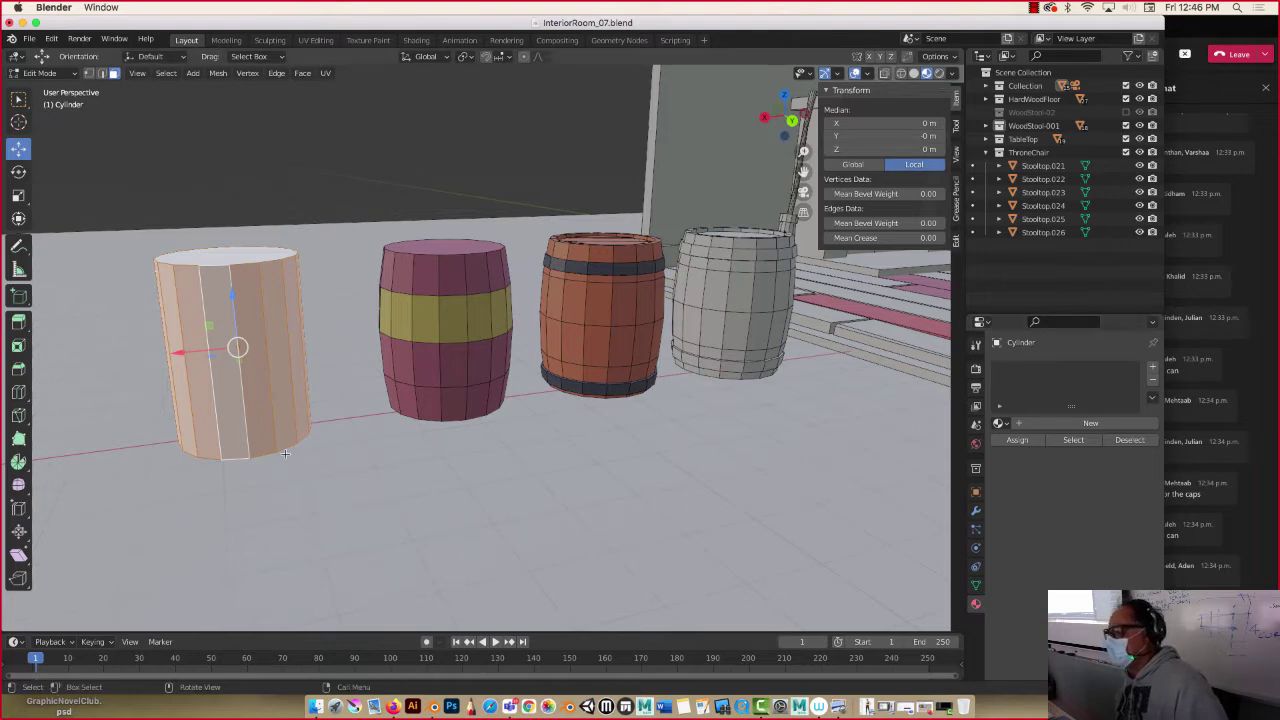
pyautogui.click(1151, 368)
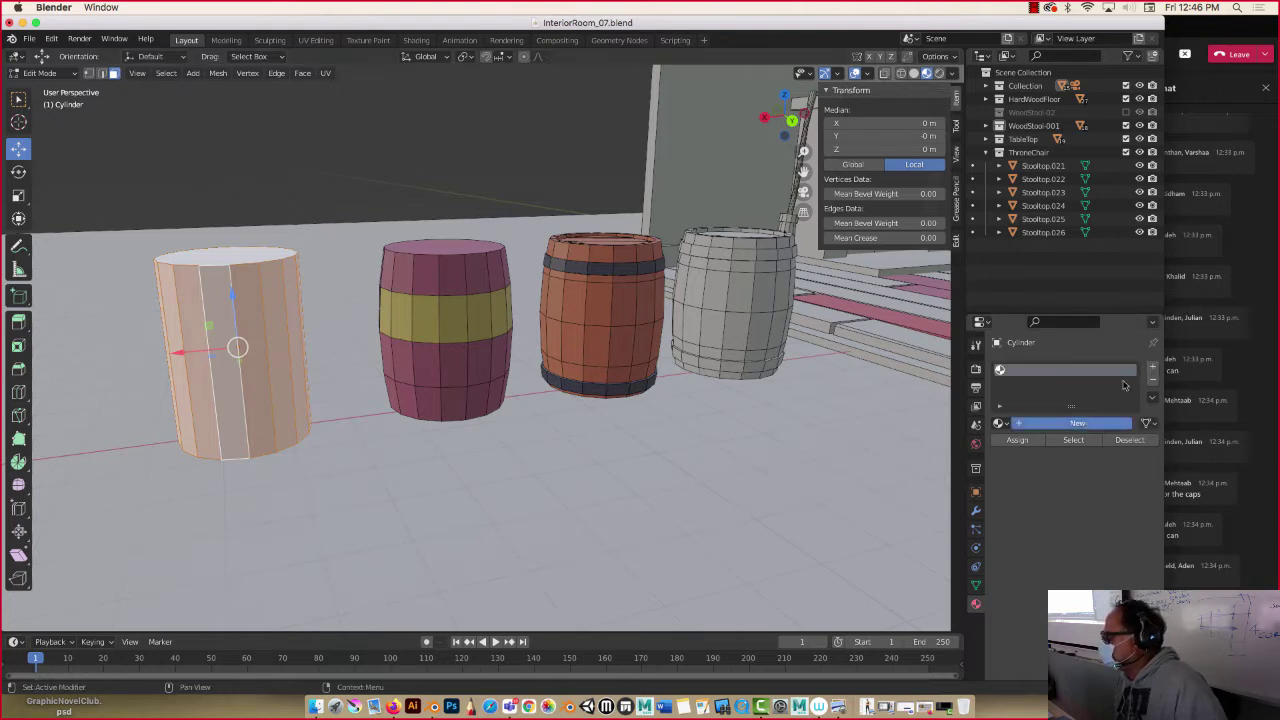
pyautogui.click(1077, 423)
pyautogui.click(1152, 368)
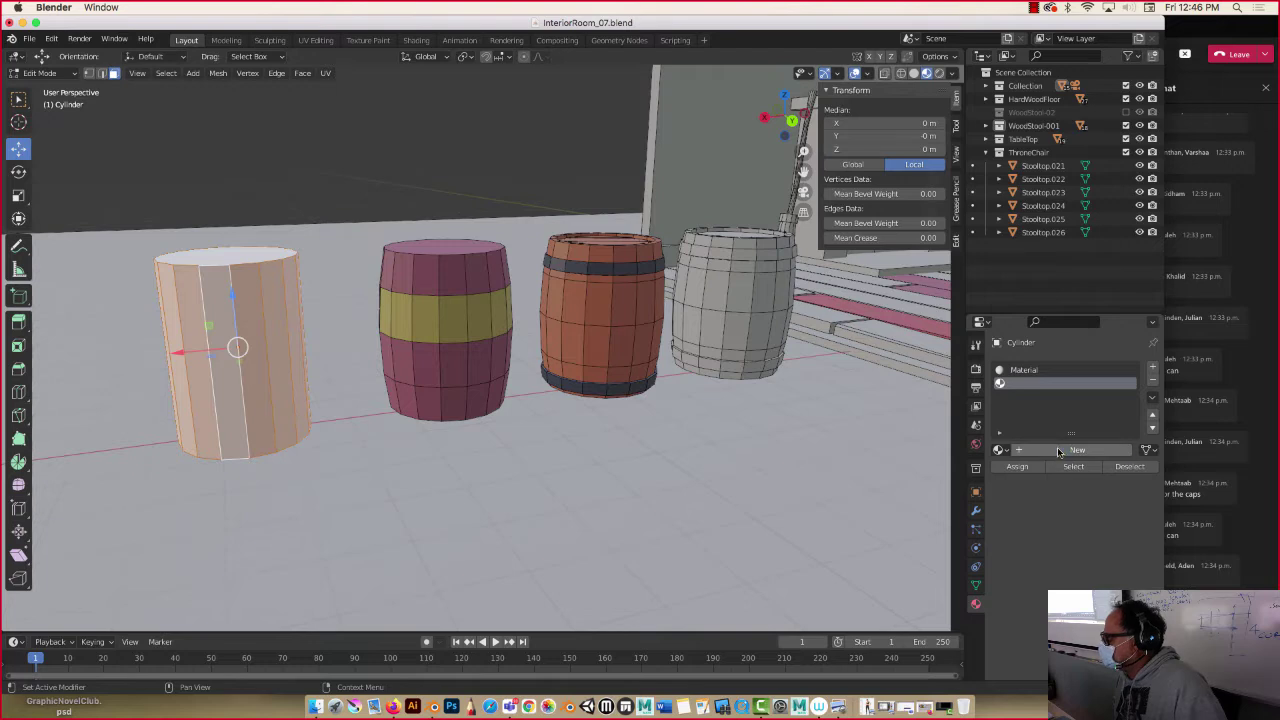
pyautogui.click(1059, 451)
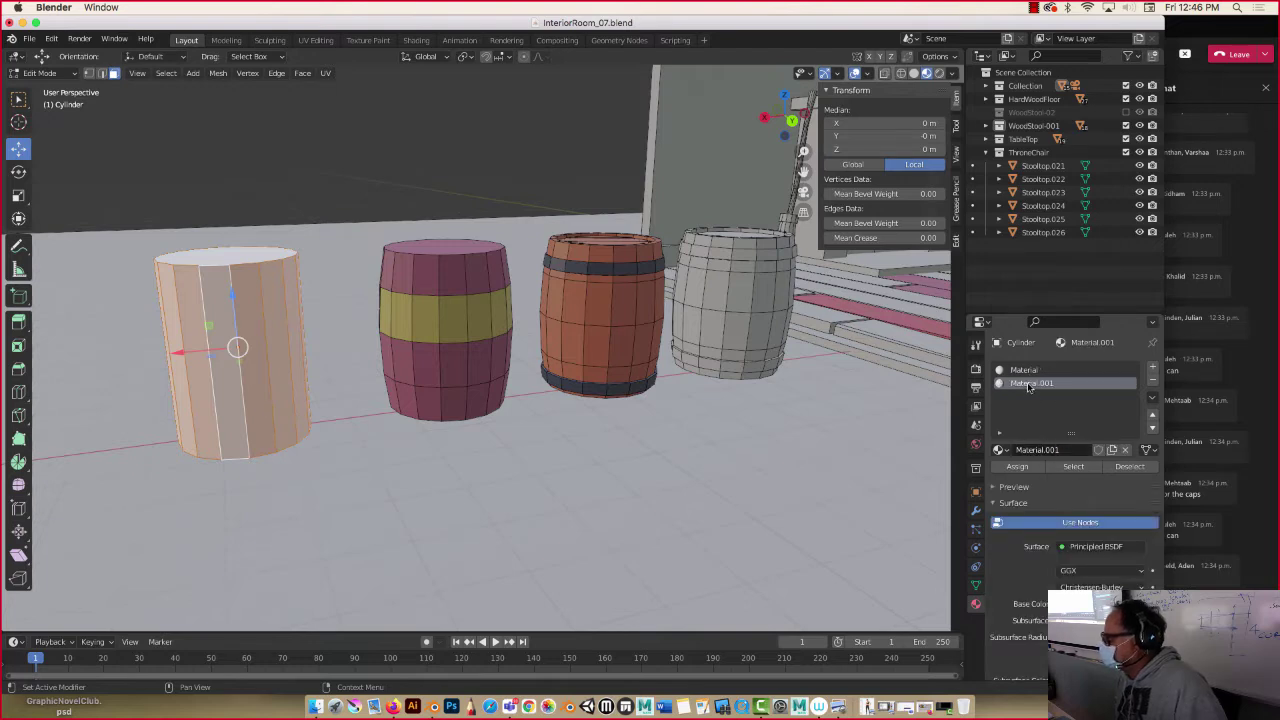
# Set the cylinder's second material to a red base color and its first material to blue.
pyautogui.click(1098, 604)
pyautogui.moveTo(1083, 473); pyautogui.dragTo(1090, 489)
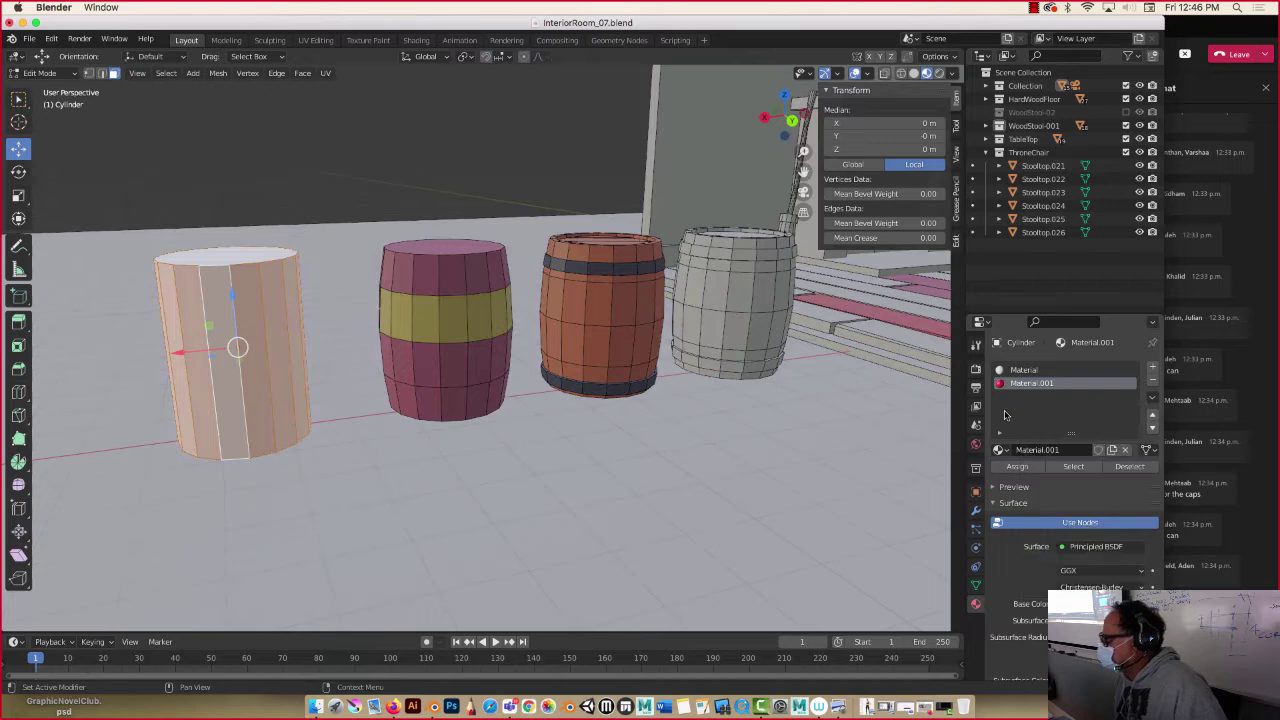
pyautogui.click(1018, 371)
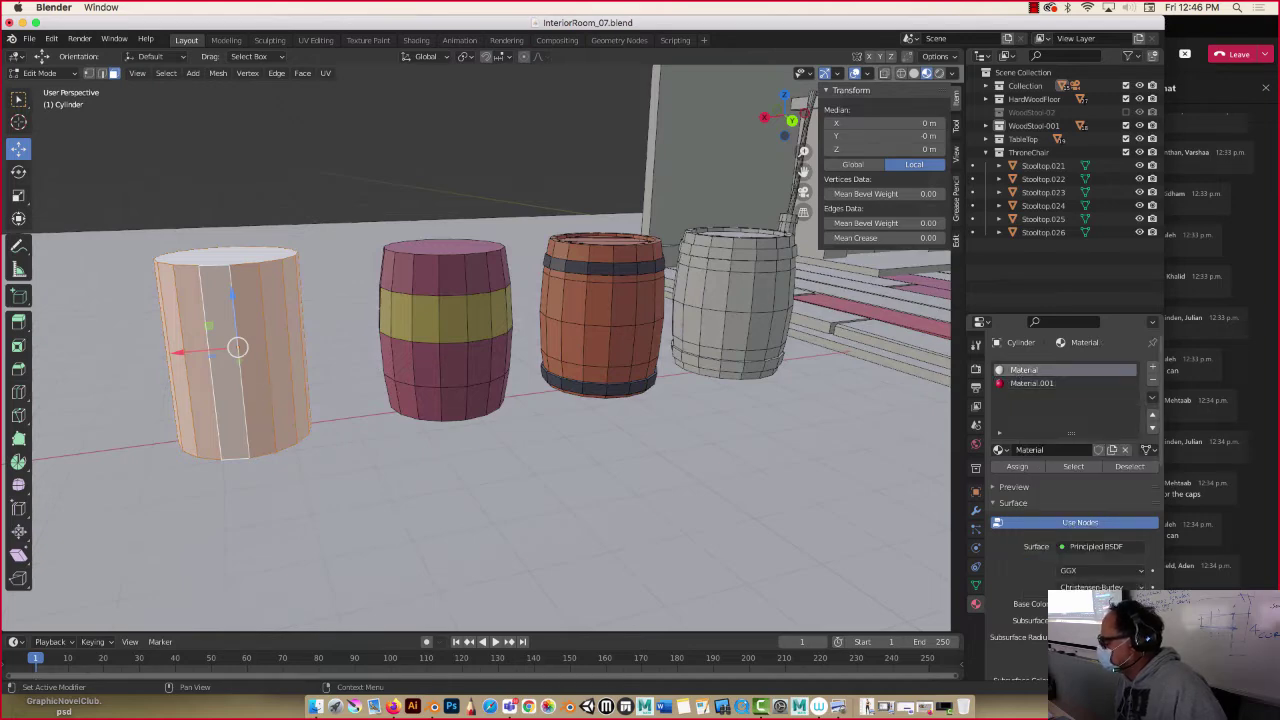
pyautogui.click(1092, 604)
pyautogui.moveTo(1078, 455); pyautogui.dragTo(1123, 446)
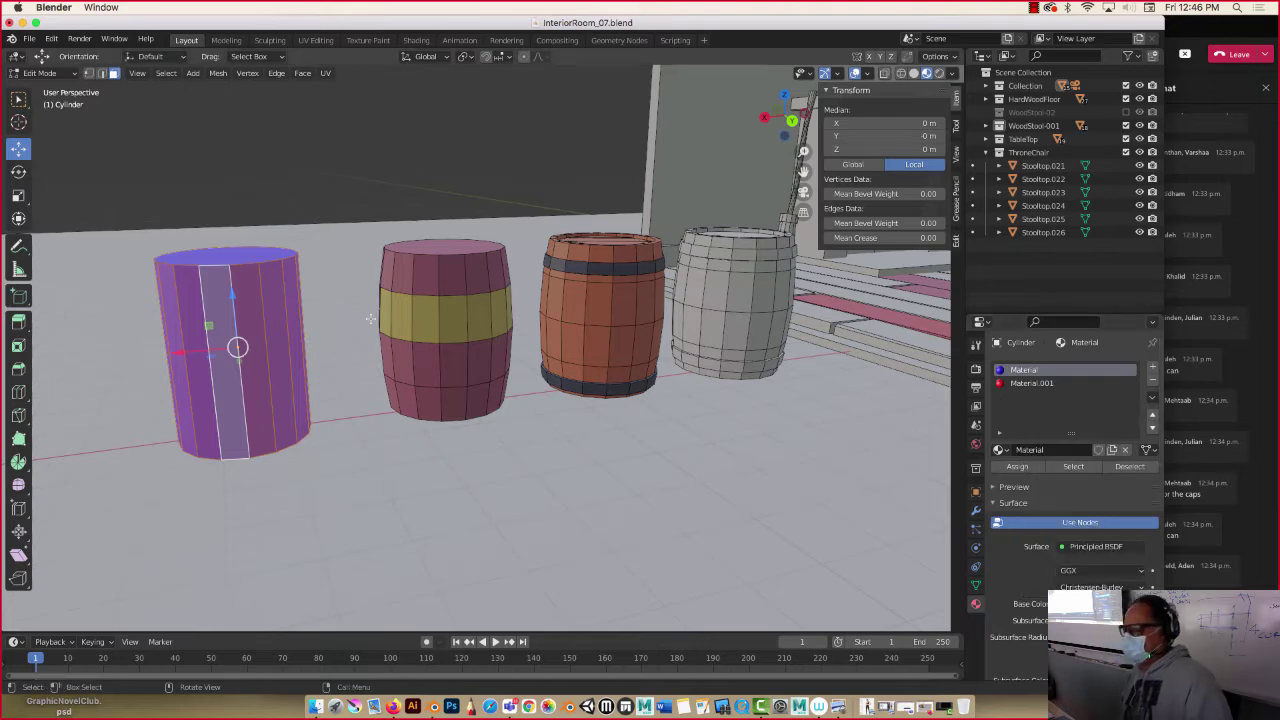
# Add two horizontal loop cuts to the cylinder, one at mid-height and one halfway down its lower half.
pyautogui.keyDown('shift'); pyautogui.moveTo(338, 366); pyautogui.dragTo(410, 344, button='middle'); pyautogui.keyUp('shift')
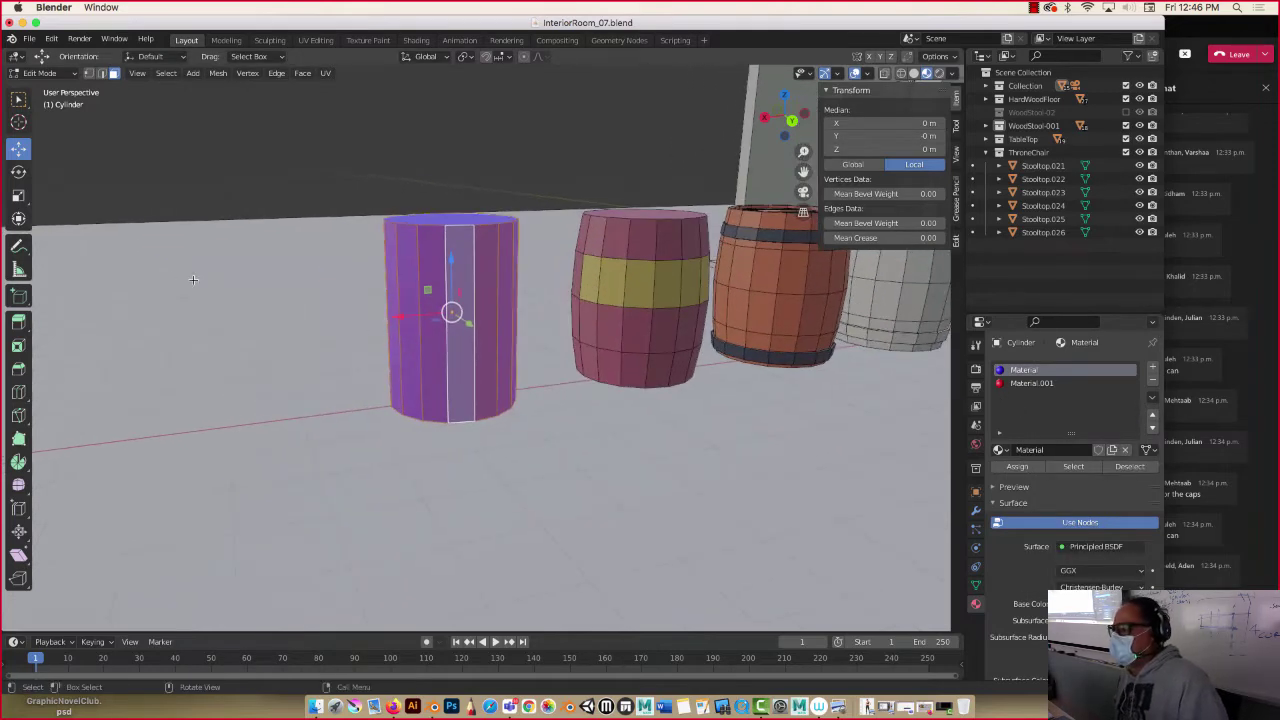
pyautogui.click(18, 392)
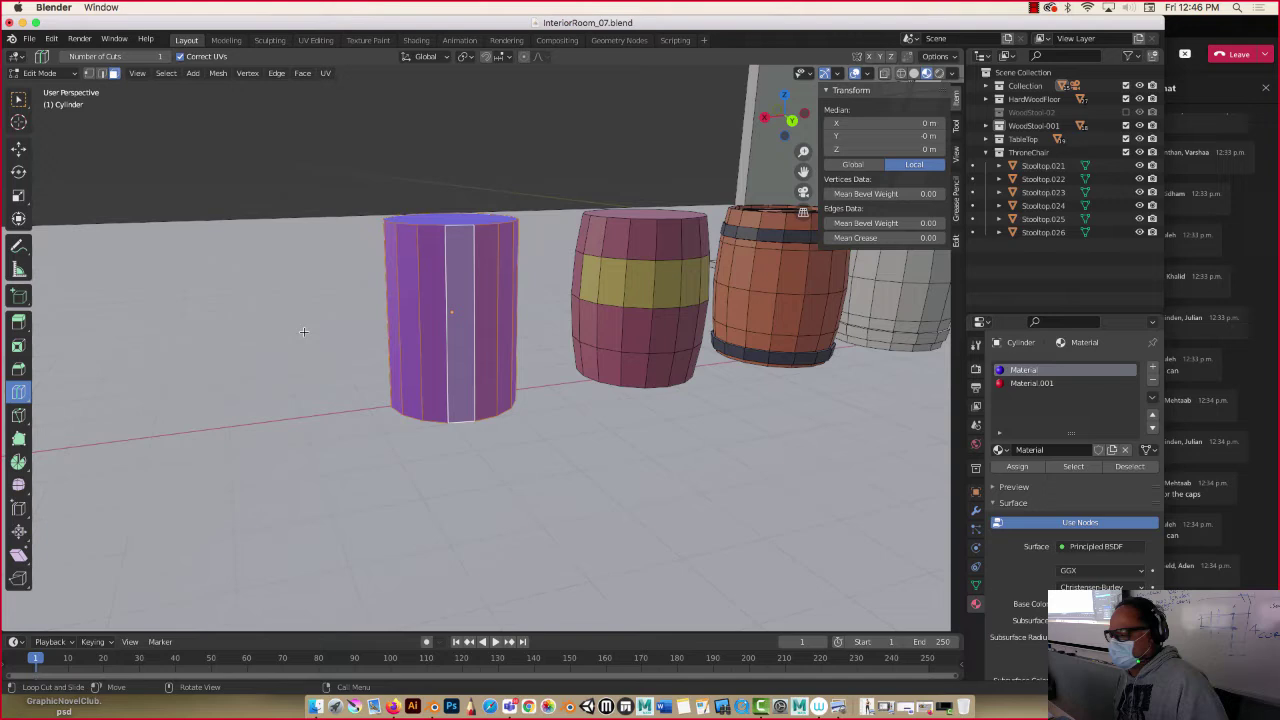
pyautogui.click(461, 330)
pyautogui.click(460, 353)
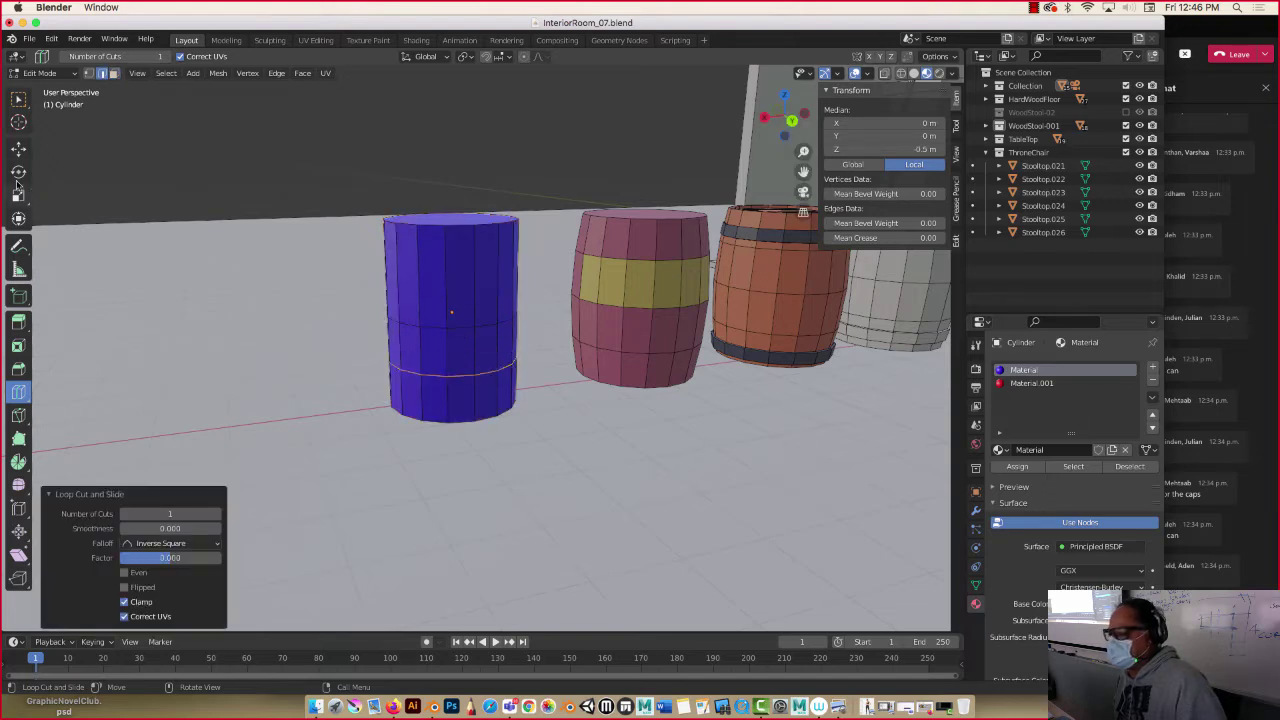
pyautogui.click(18, 148)
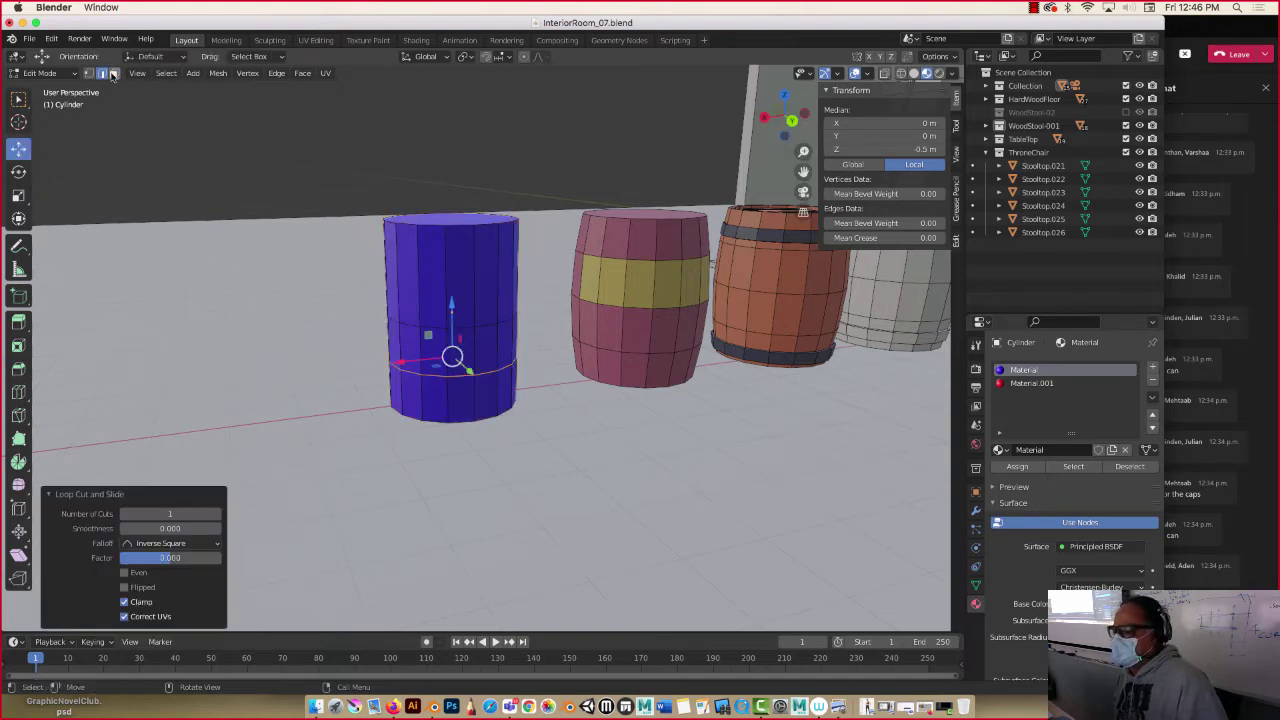
# Select the face loop between the cylinder's two cuts, assign the red material to it, and return to Object Mode.
pyautogui.click(410, 413)
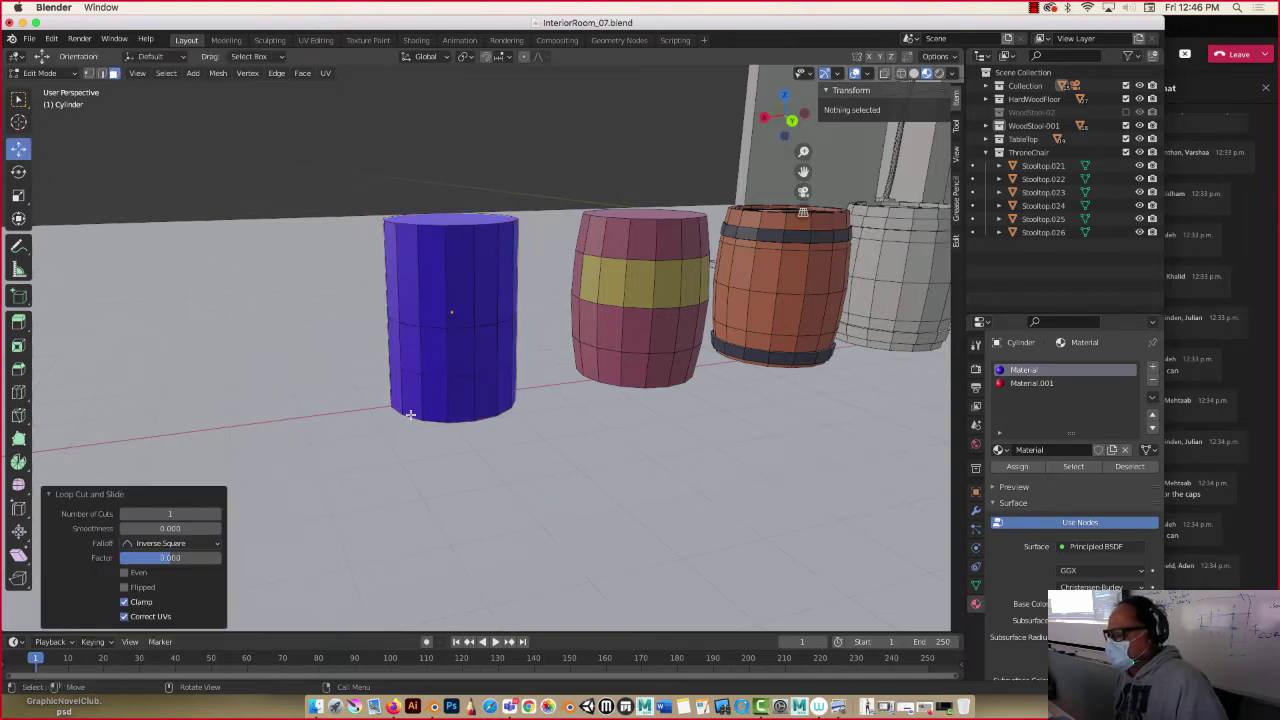
pyautogui.keyDown('alt'); pyautogui.click(443, 343); pyautogui.keyUp('alt')
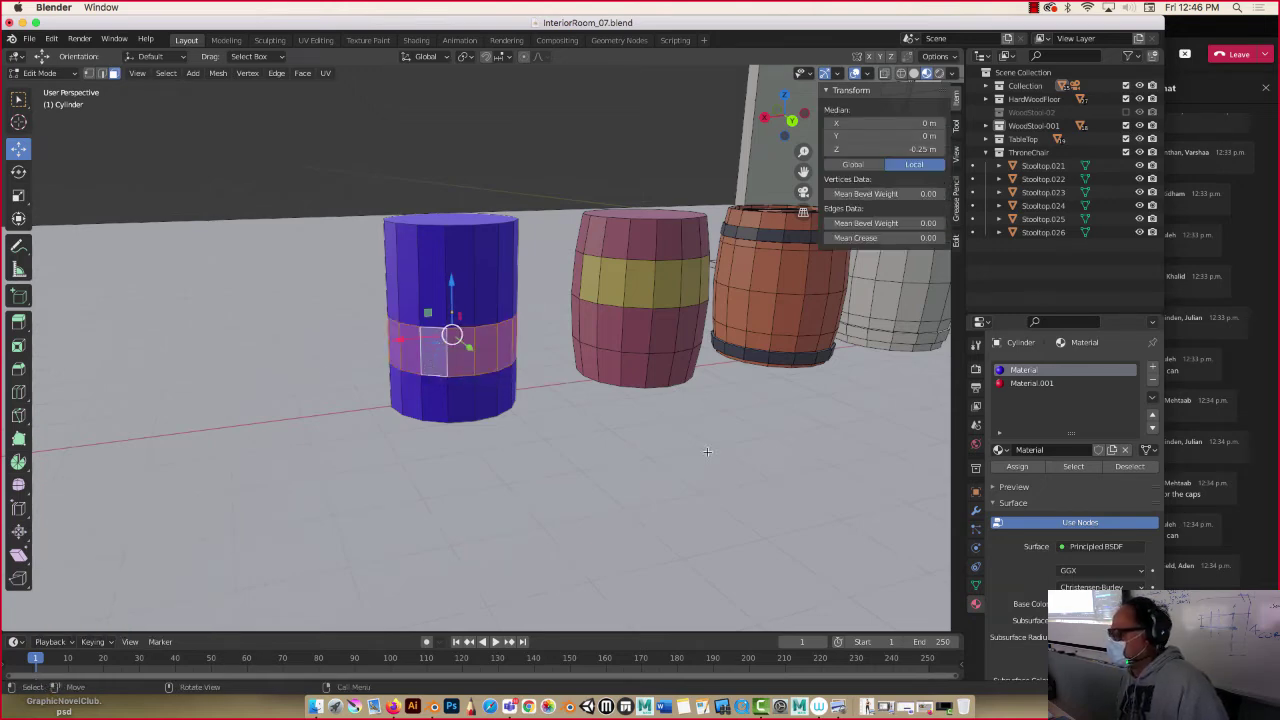
pyautogui.click(1029, 385)
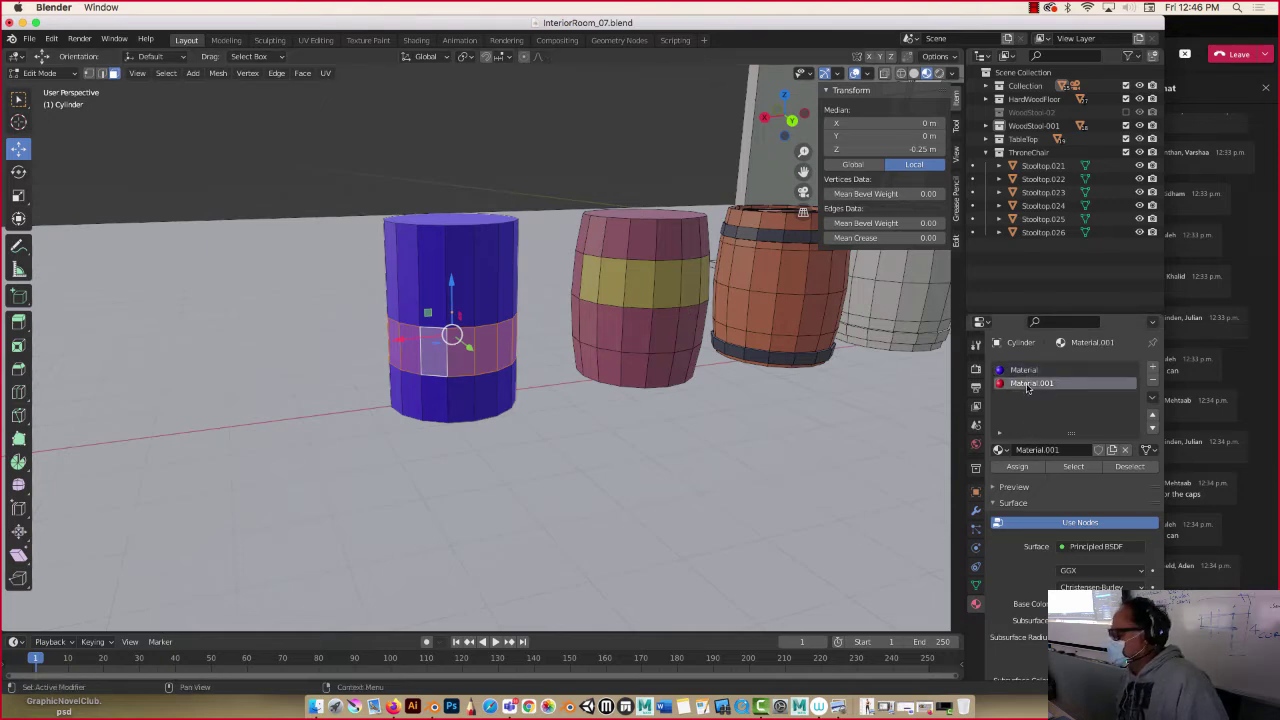
pyautogui.click(1018, 467)
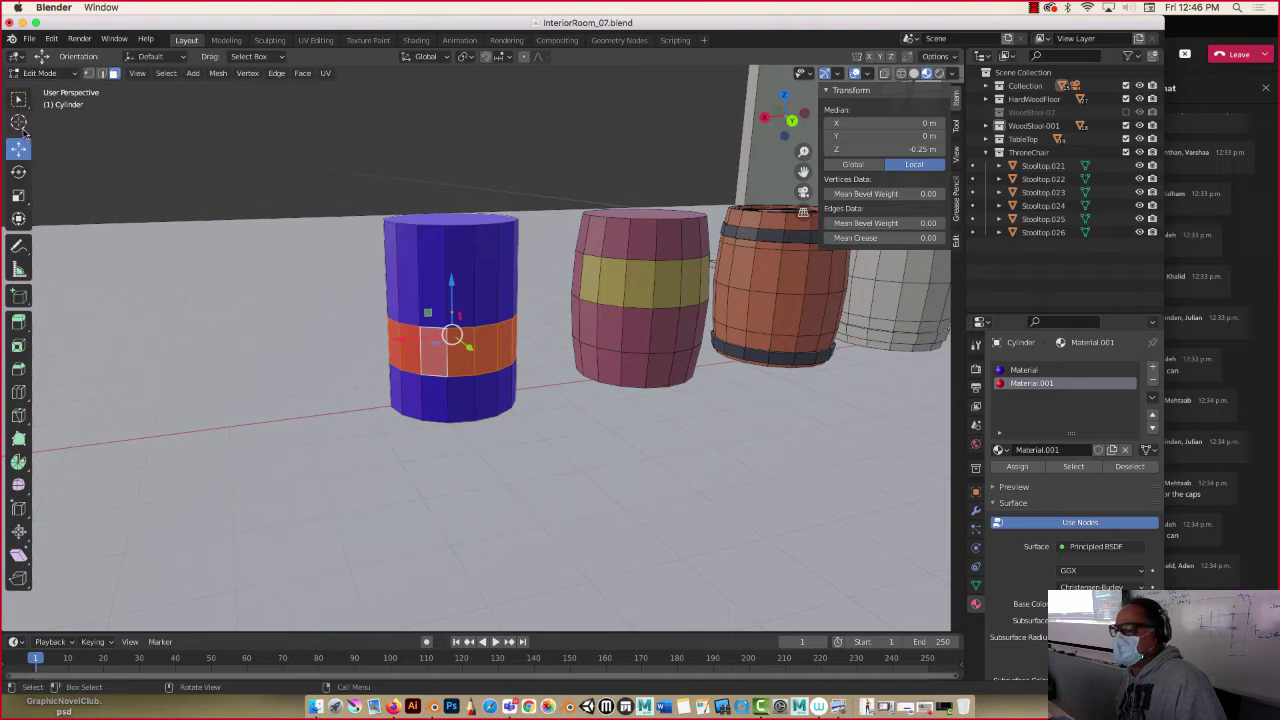
pyautogui.click(215, 240)
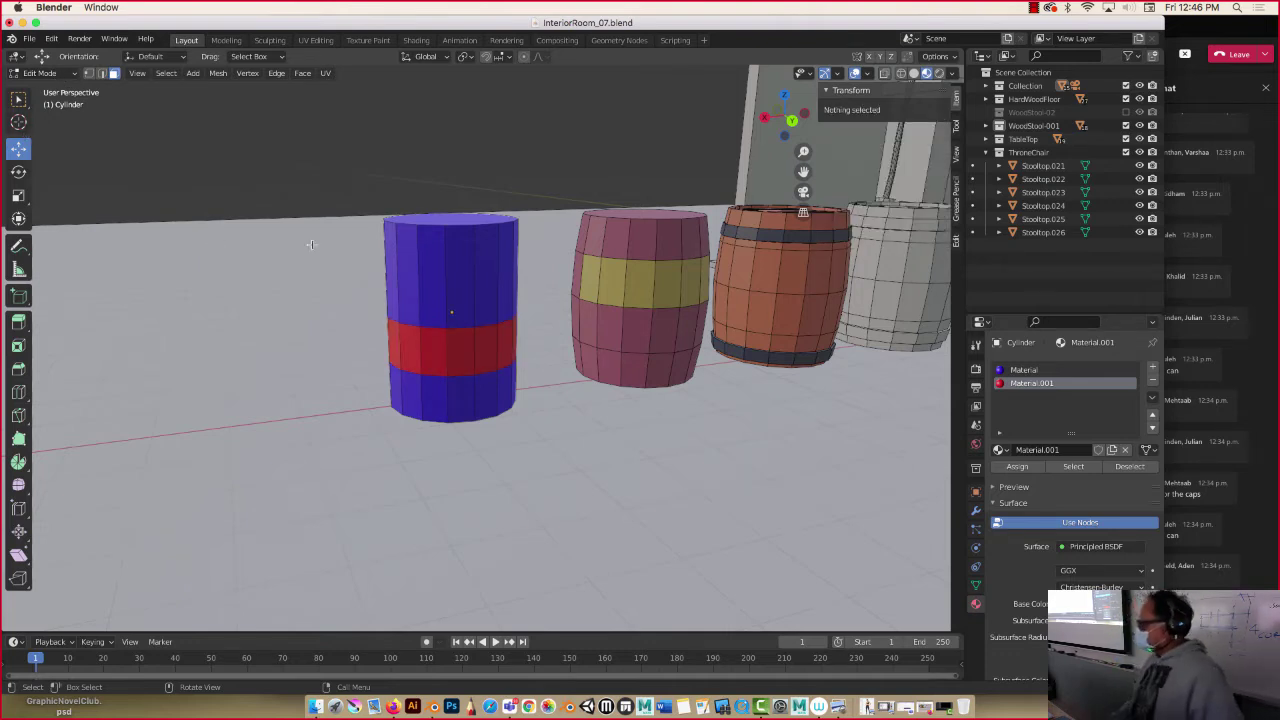
pyautogui.press('Tab')
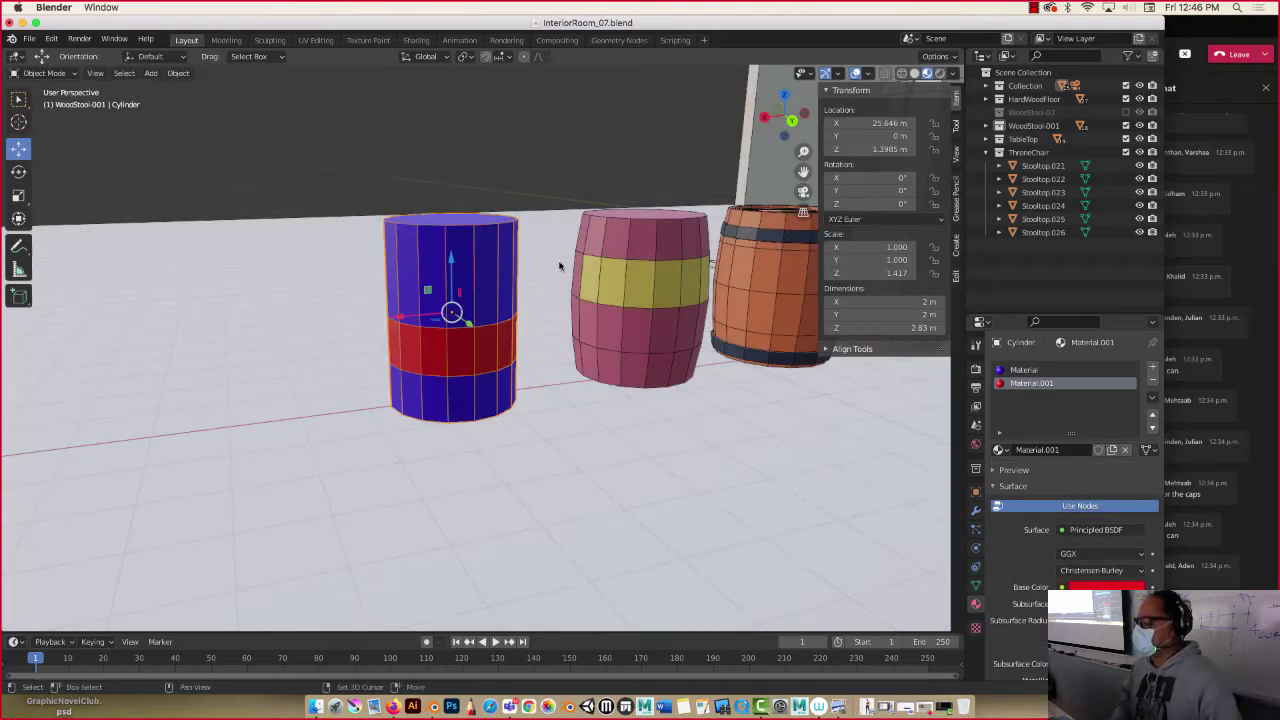
# Select the broom beside the fireplace and give it a new material named Brm-01.
pyautogui.keyDown('shift'); pyautogui.moveTo(560, 266); pyautogui.dragTo(63, 348, button='middle'); pyautogui.keyUp('shift')
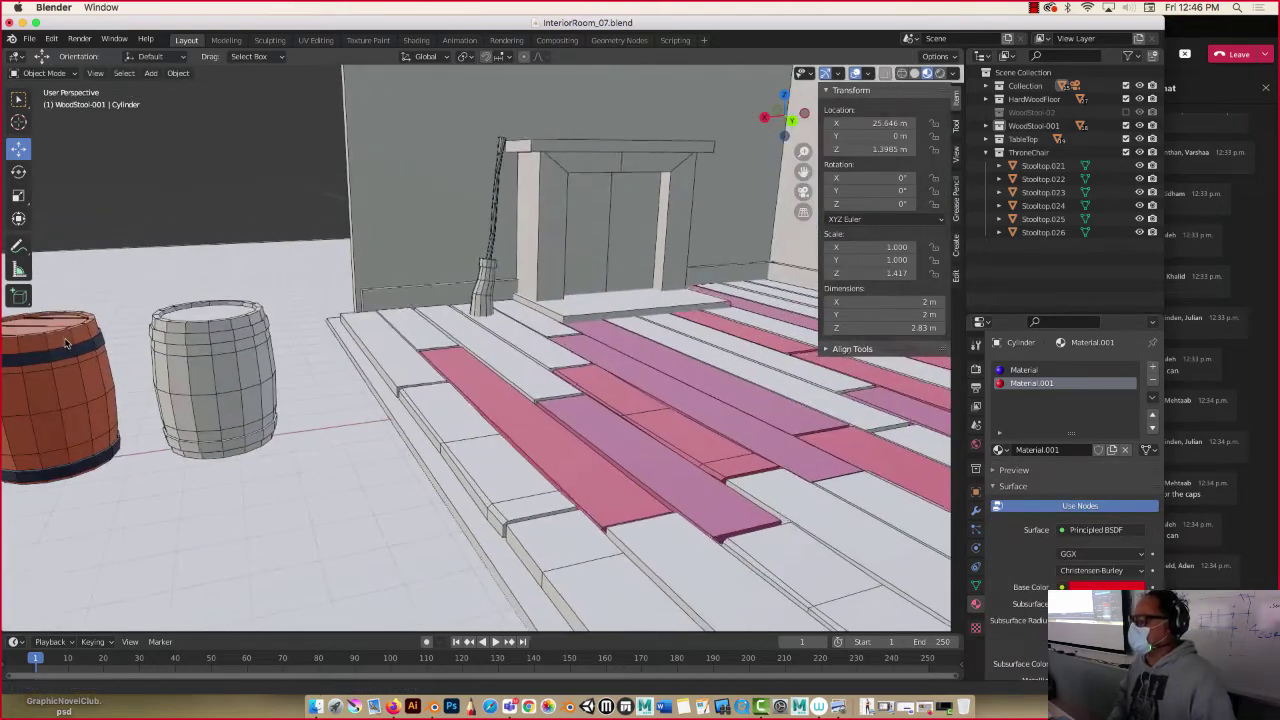
pyautogui.click(490, 255)
pyautogui.press('KP_Decimal')
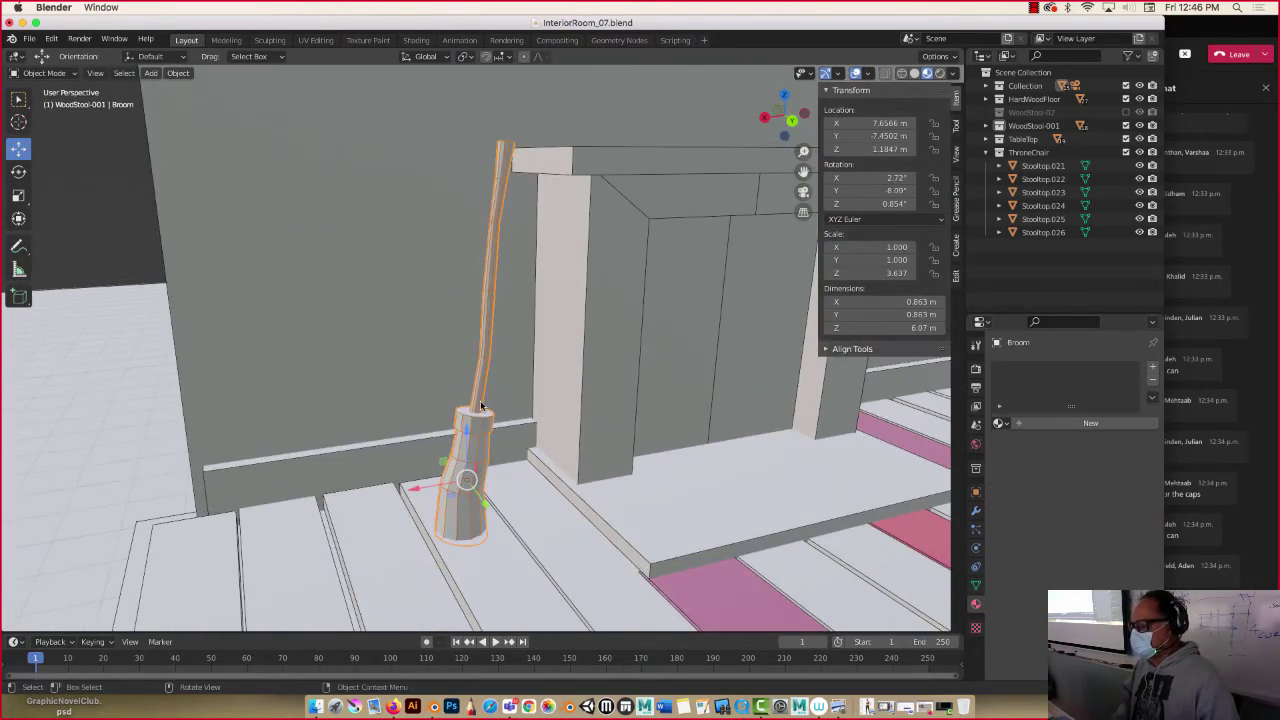
pyautogui.moveTo(480, 400)
pyautogui.mouseDown(button='middle')
pyautogui.moveTo(500, 406)
pyautogui.moveTo(519, 375)
pyautogui.moveTo(489, 381)
pyautogui.mouseUp(button='middle')
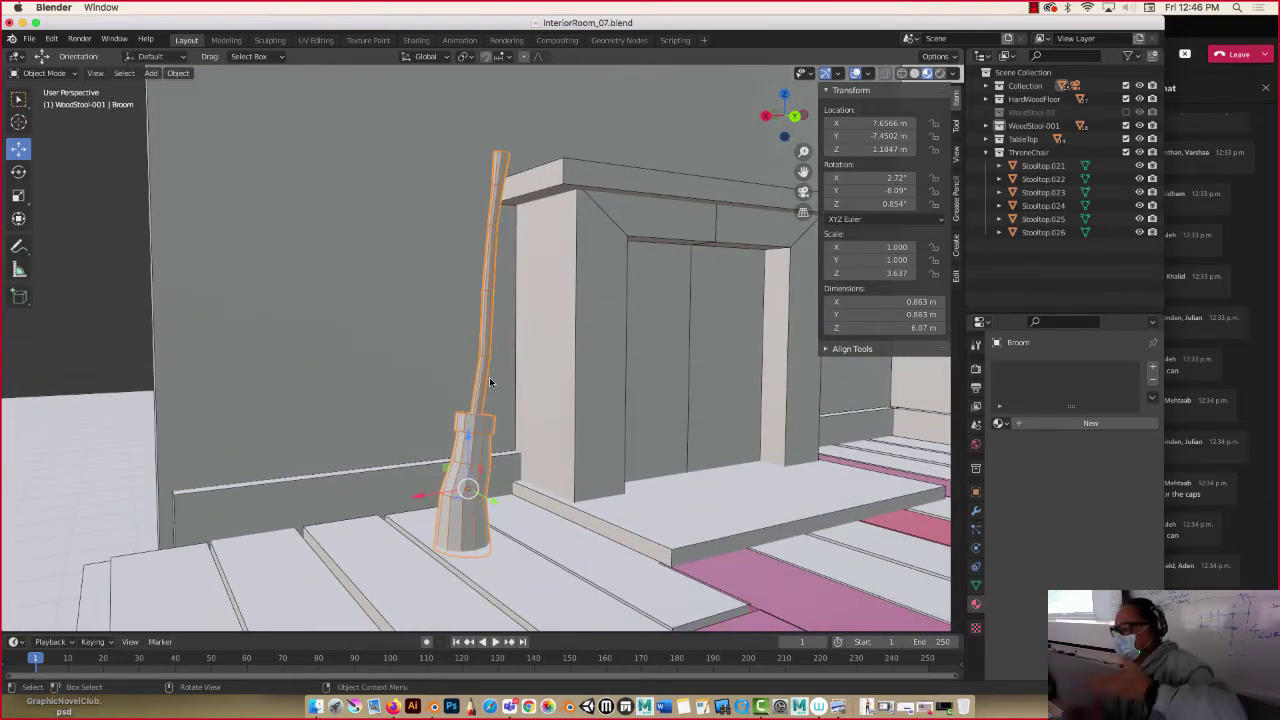
pyautogui.click(1152, 367)
pyautogui.click(1077, 422)
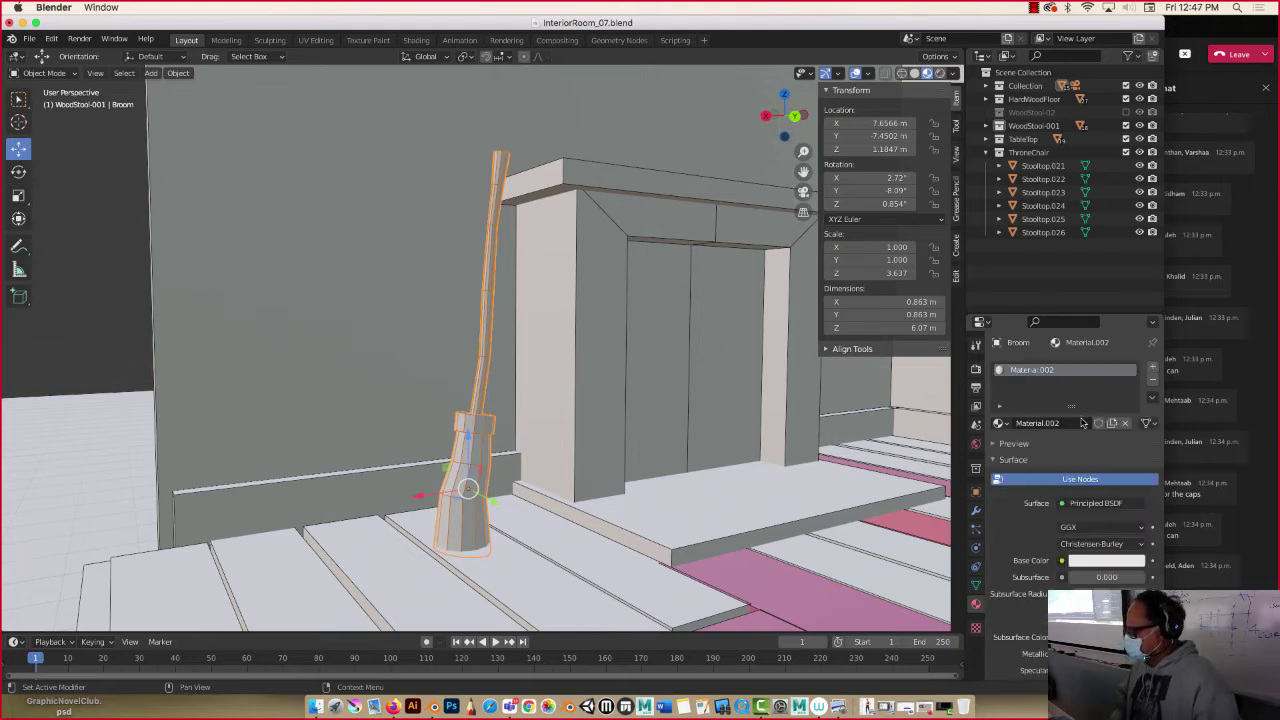
pyautogui.doubleClick(1040, 370)
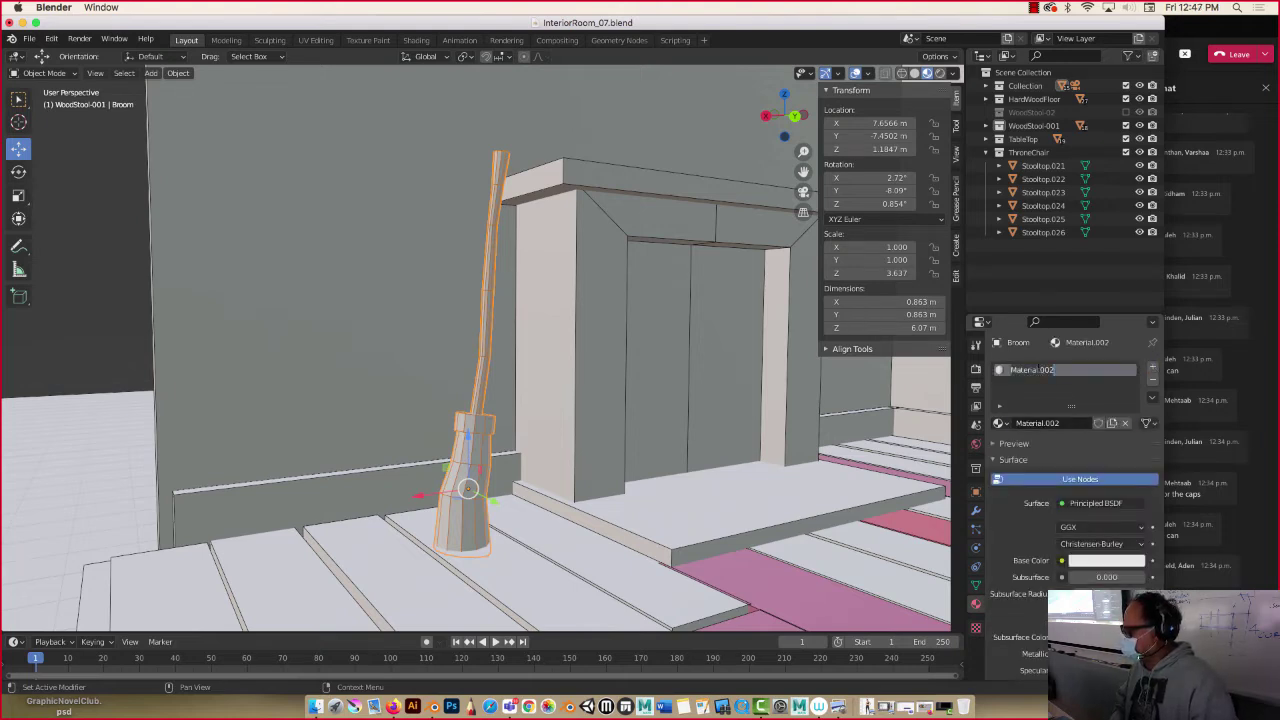
pyautogui.write('Bro')
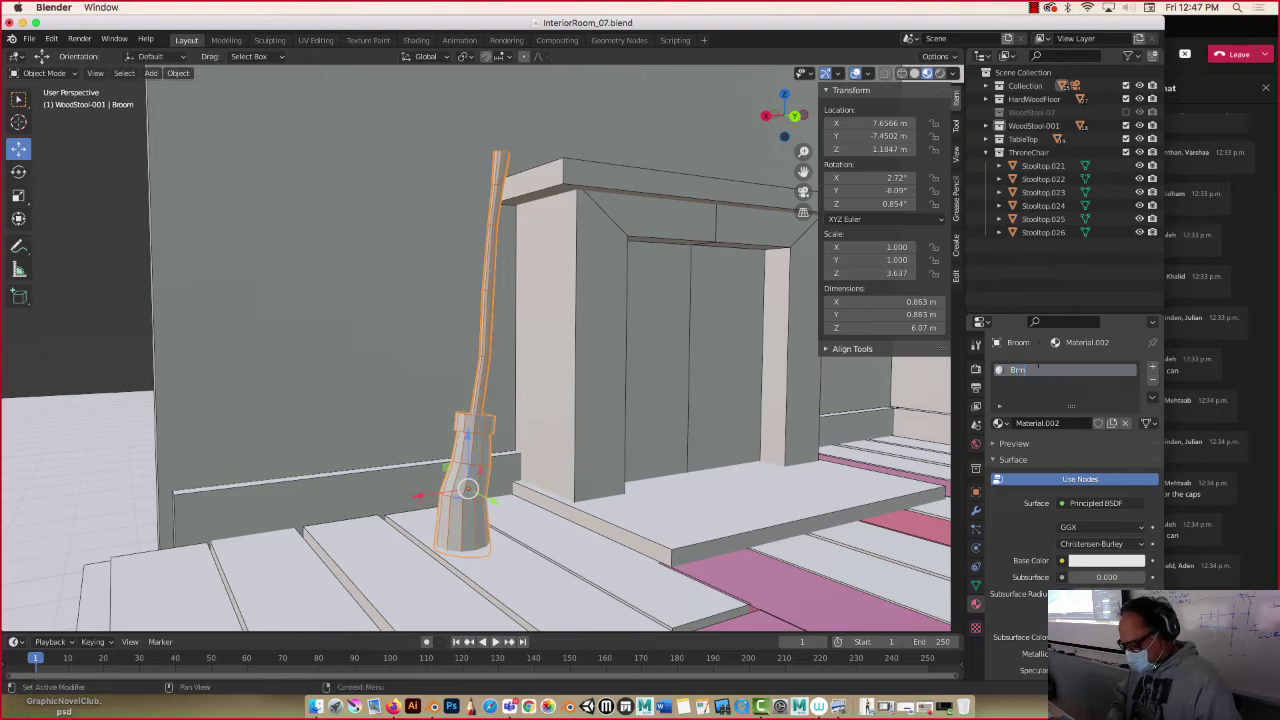
pyautogui.write('m-01')
pyautogui.press('Return')
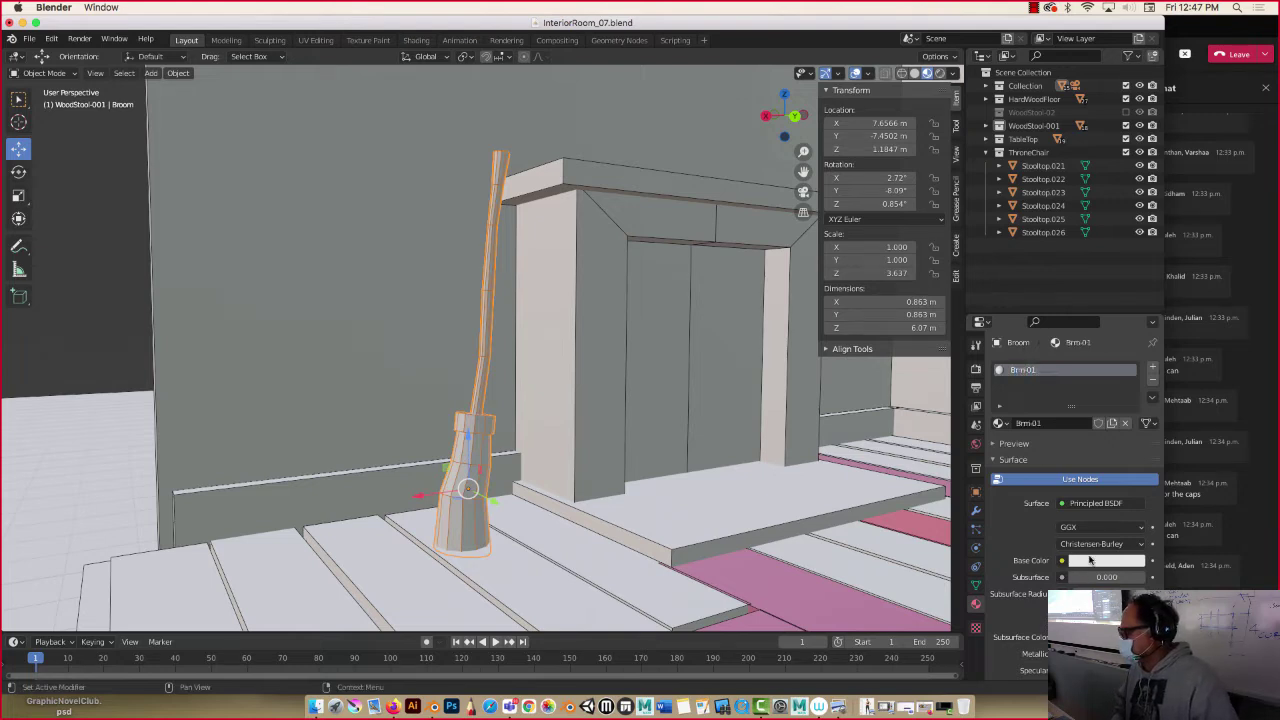
# Set the Brm-01 base color to a dark reddish brown.
pyautogui.click(1091, 561)
pyautogui.moveTo(1078, 426); pyautogui.dragTo(1060, 462)
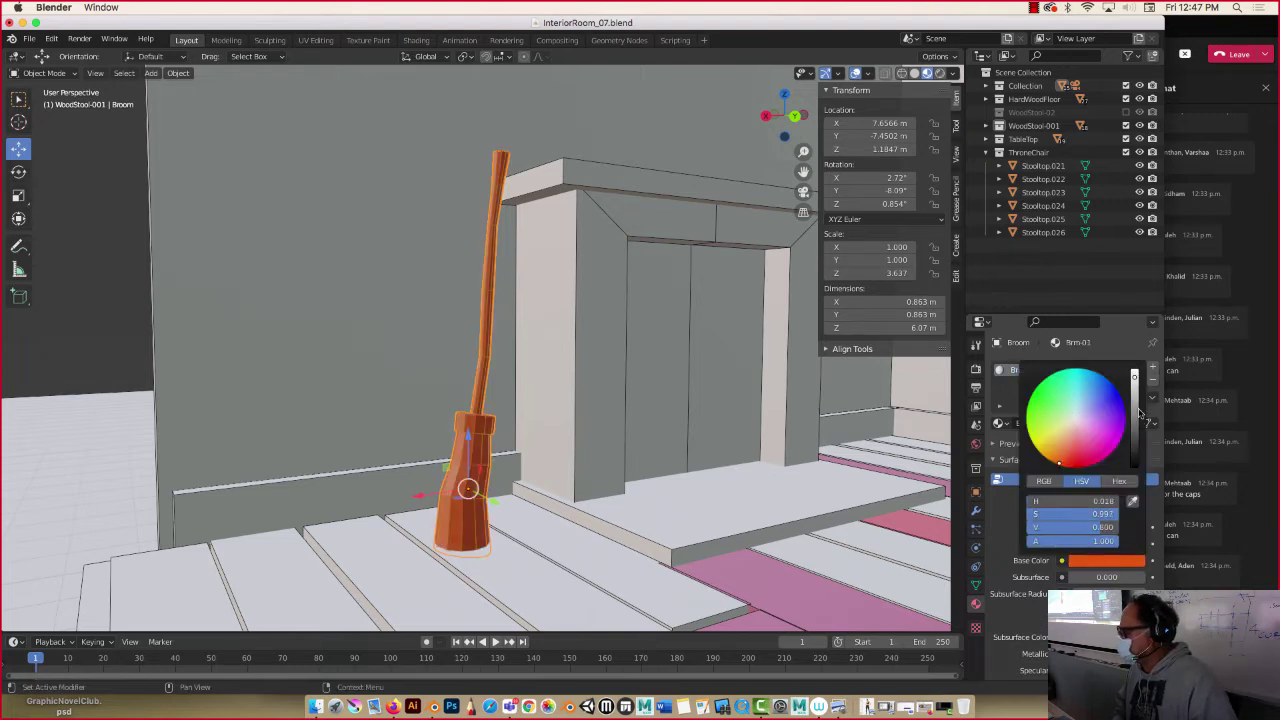
pyautogui.moveTo(1136, 412); pyautogui.dragTo(1140, 442)
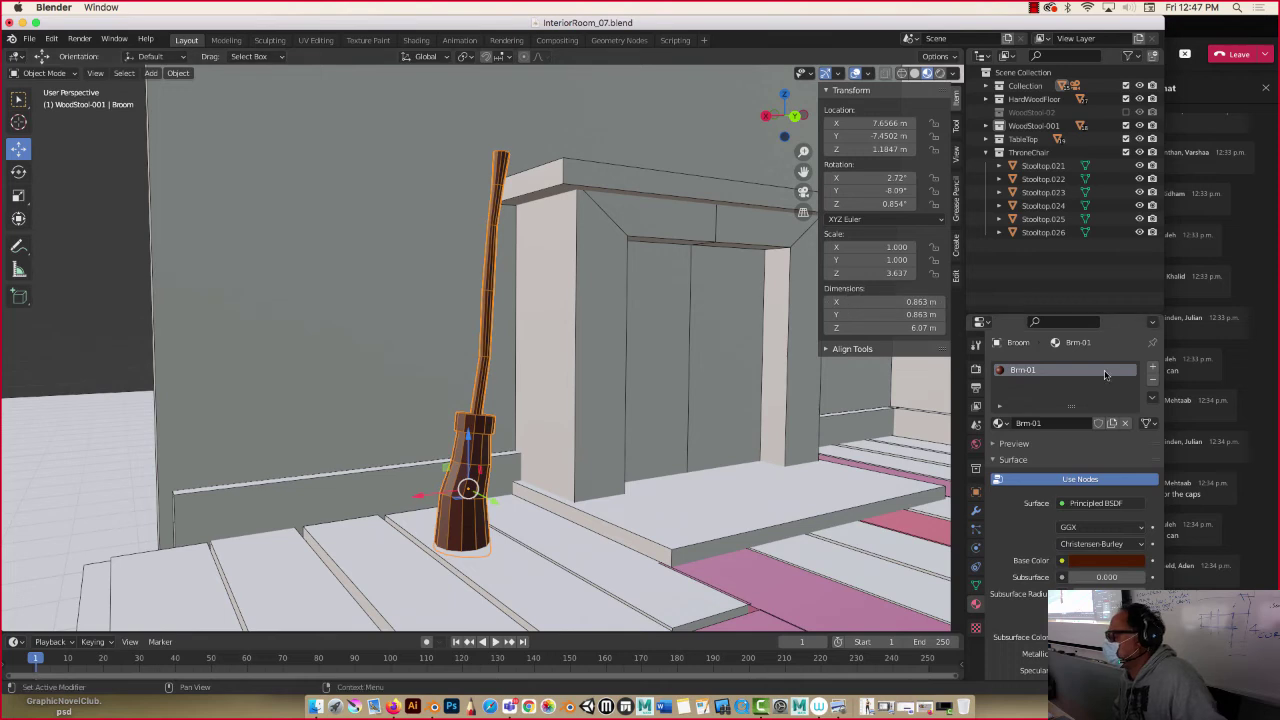
# Add a second material slot to the broom with a new material named BRM-02.
pyautogui.click(1153, 370)
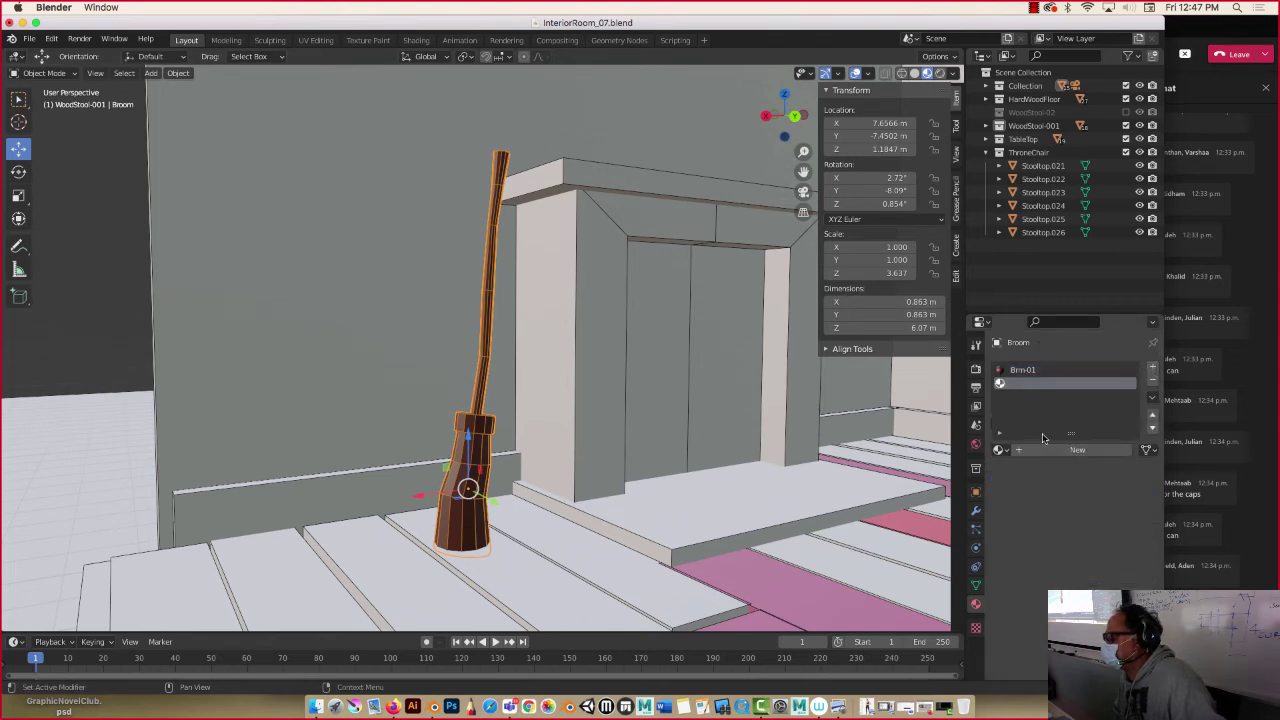
pyautogui.click(1047, 450)
pyautogui.doubleClick(1040, 383)
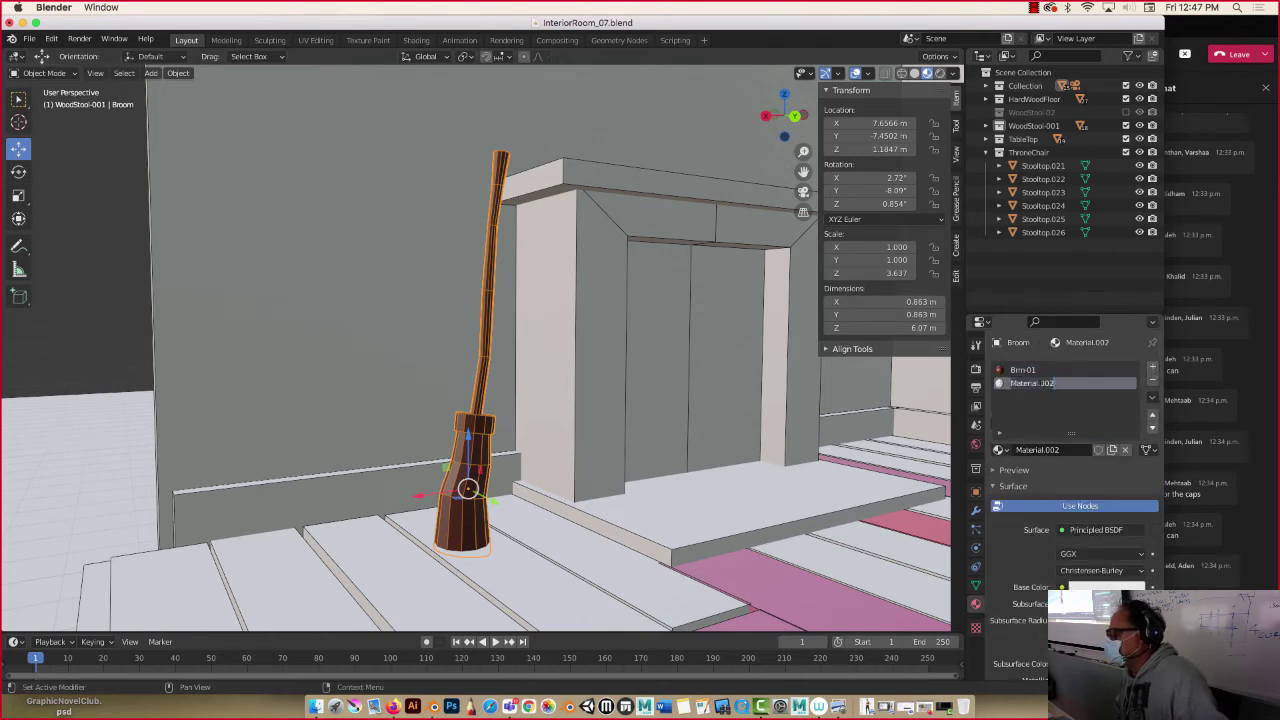
pyautogui.write('BRM')
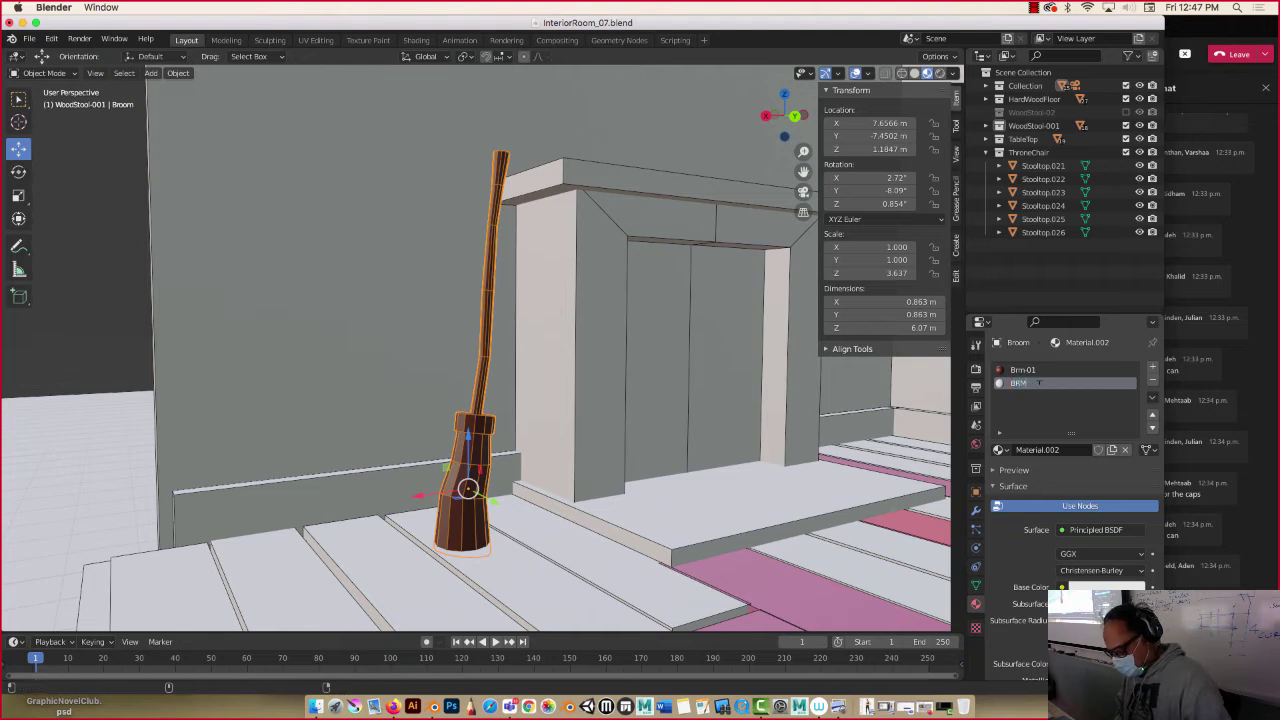
pyautogui.write('-0')
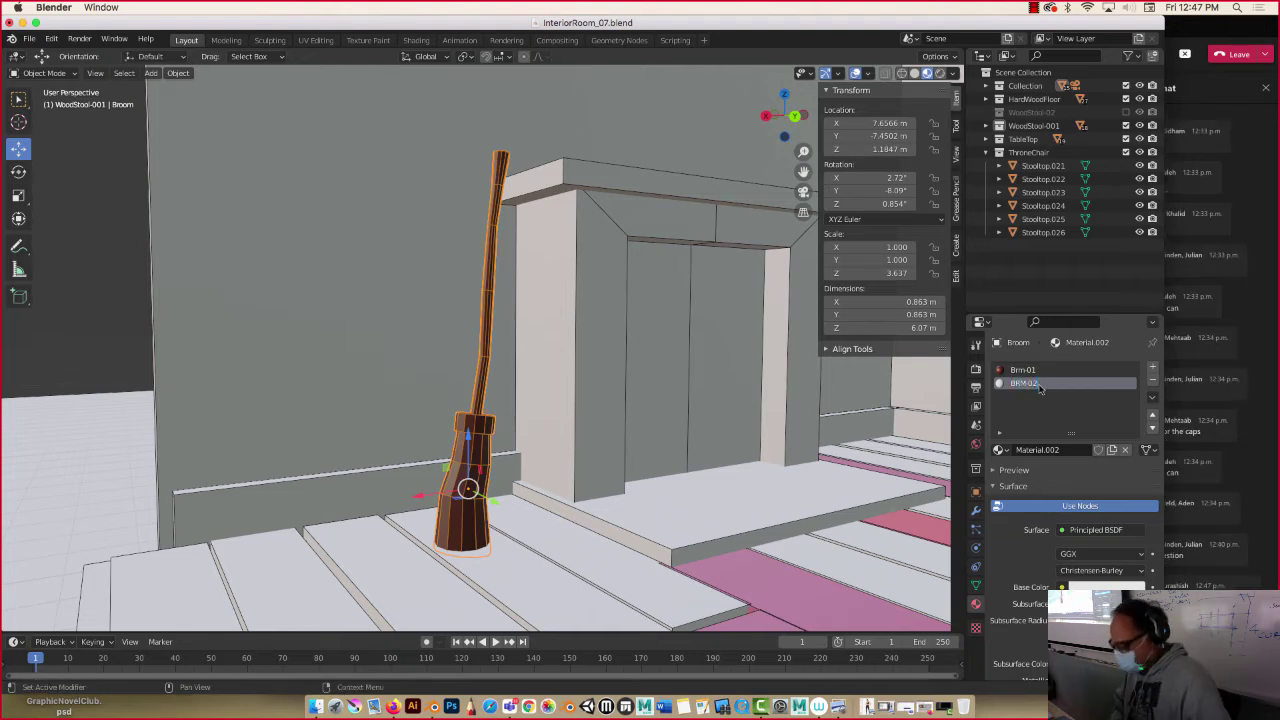
pyautogui.write('2')
pyautogui.press('Return')
# Add a third material slot to the broom with a new material named BRM-03.
pyautogui.click(1153, 369)
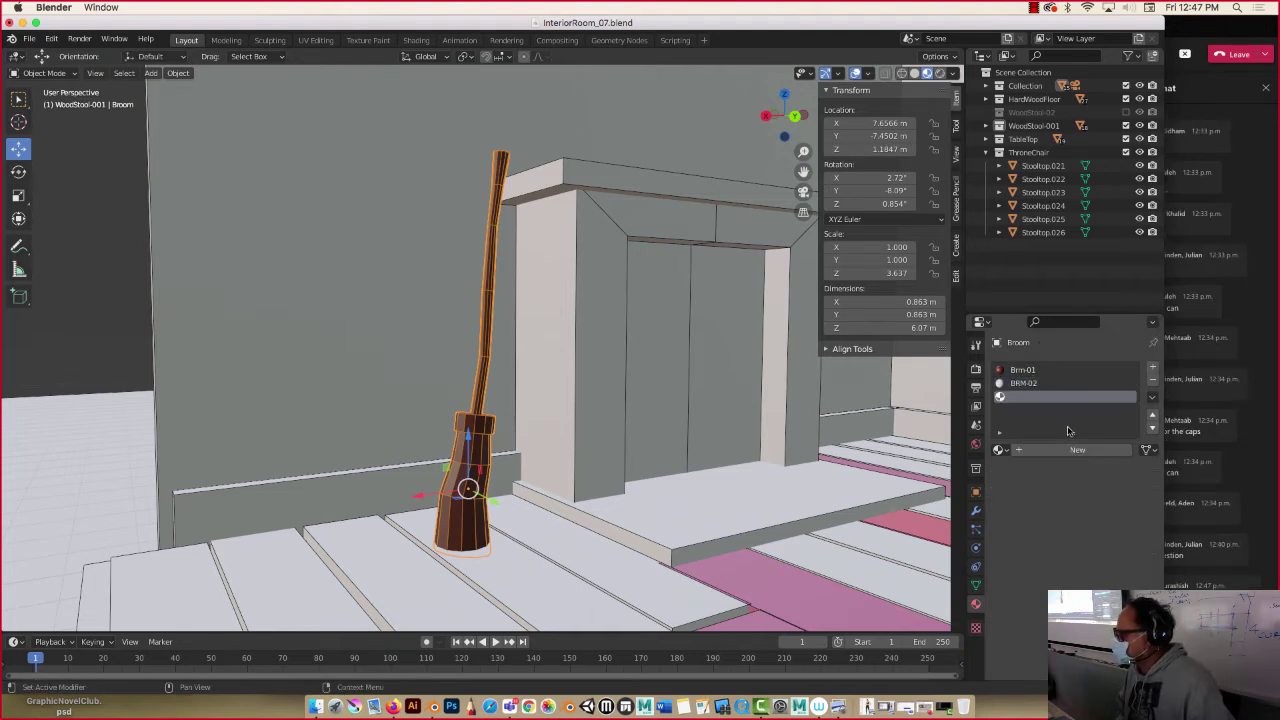
pyautogui.click(1067, 449)
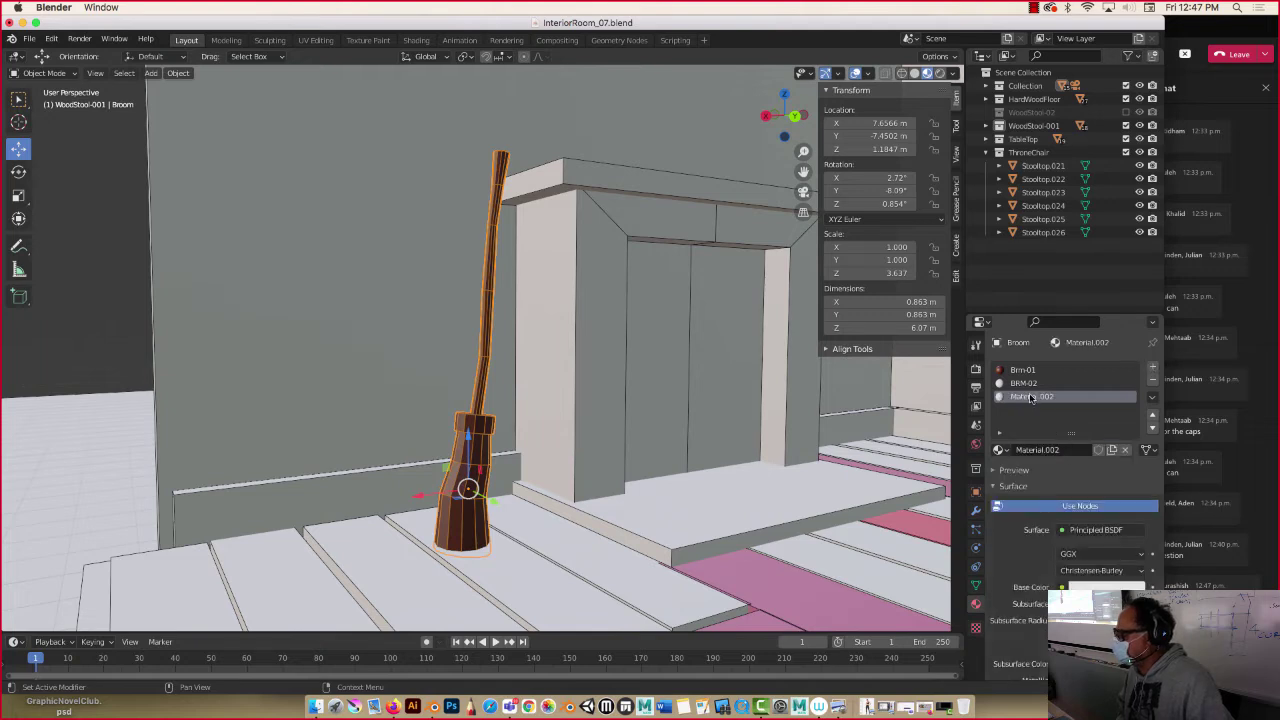
pyautogui.doubleClick(1032, 396)
pyautogui.write('BR')
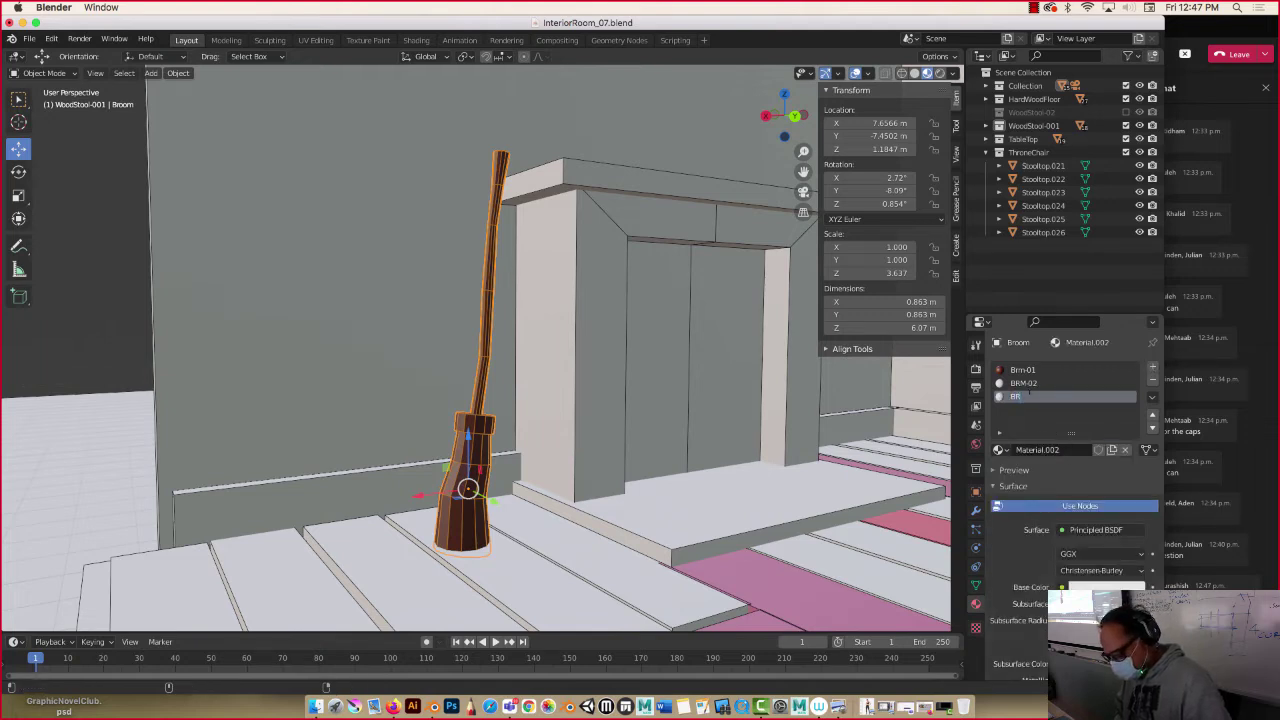
pyautogui.write('M-03')
pyautogui.press('Return')
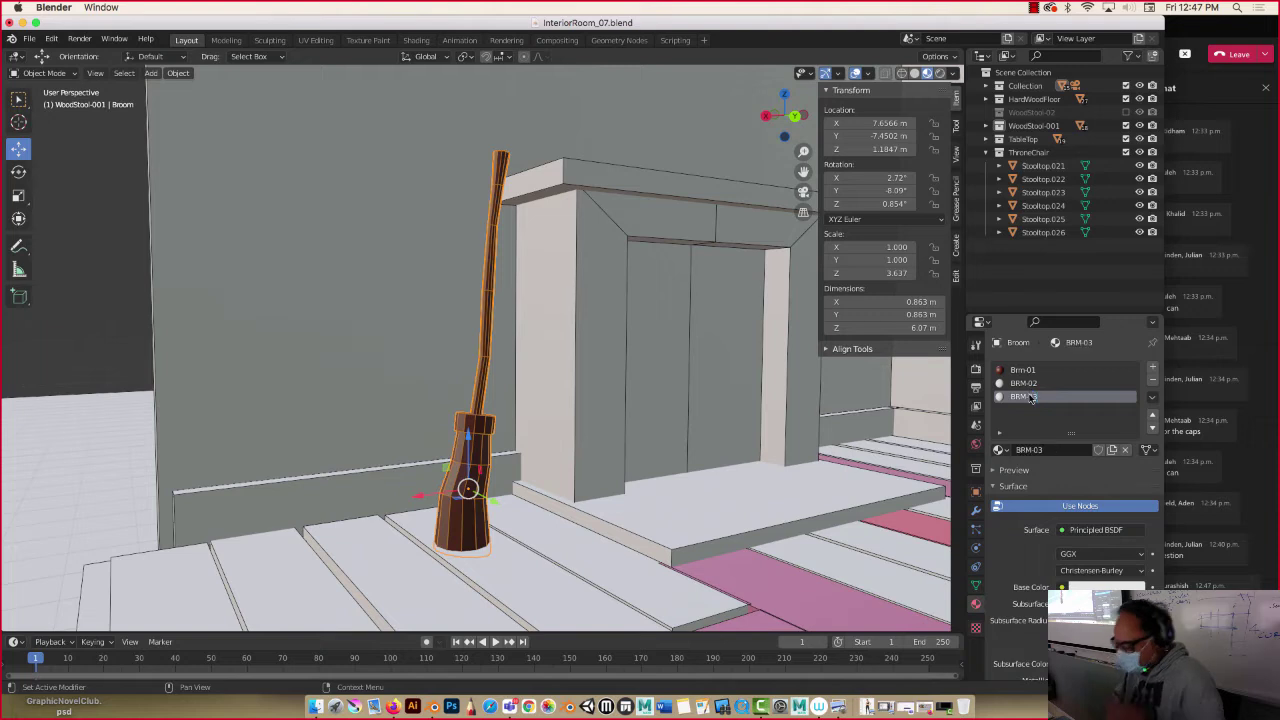
# Set the base color of the broom material BRM-02 to a light orange-tan and of BRM-03 to bright yellow.
pyautogui.click(1010, 384)
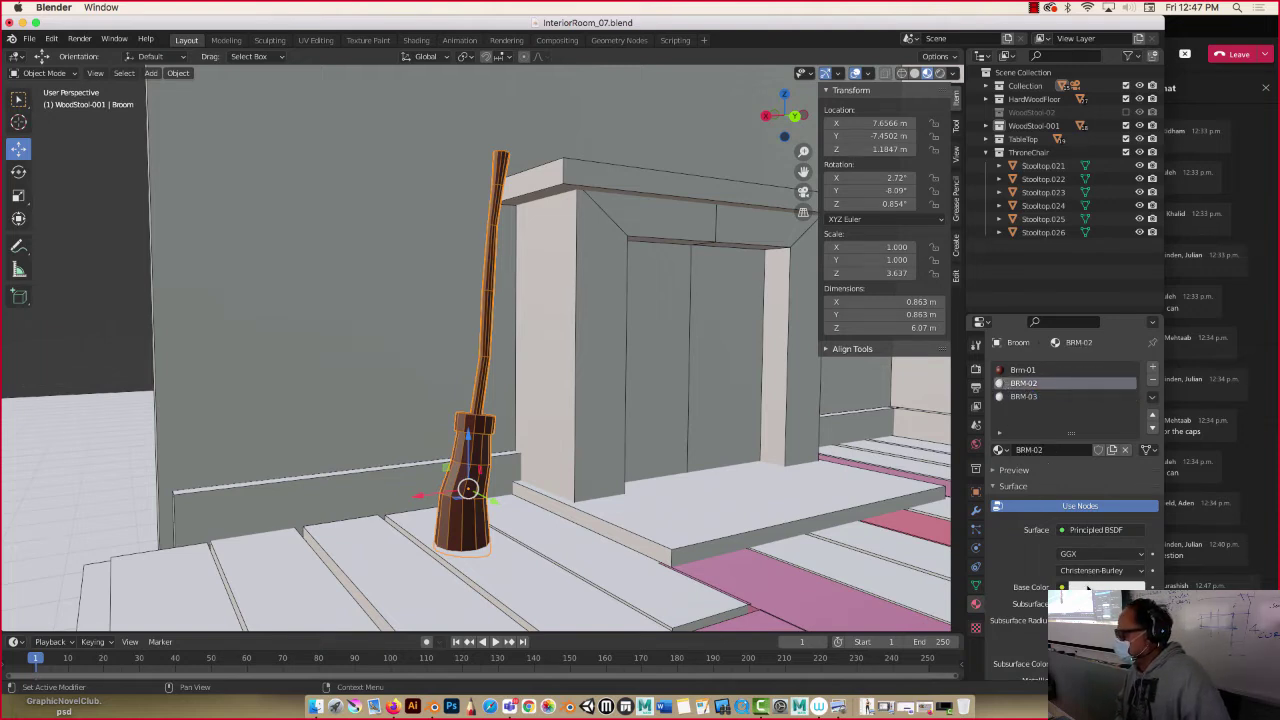
pyautogui.click(1085, 587)
pyautogui.moveTo(1077, 480); pyautogui.dragTo(1068, 477)
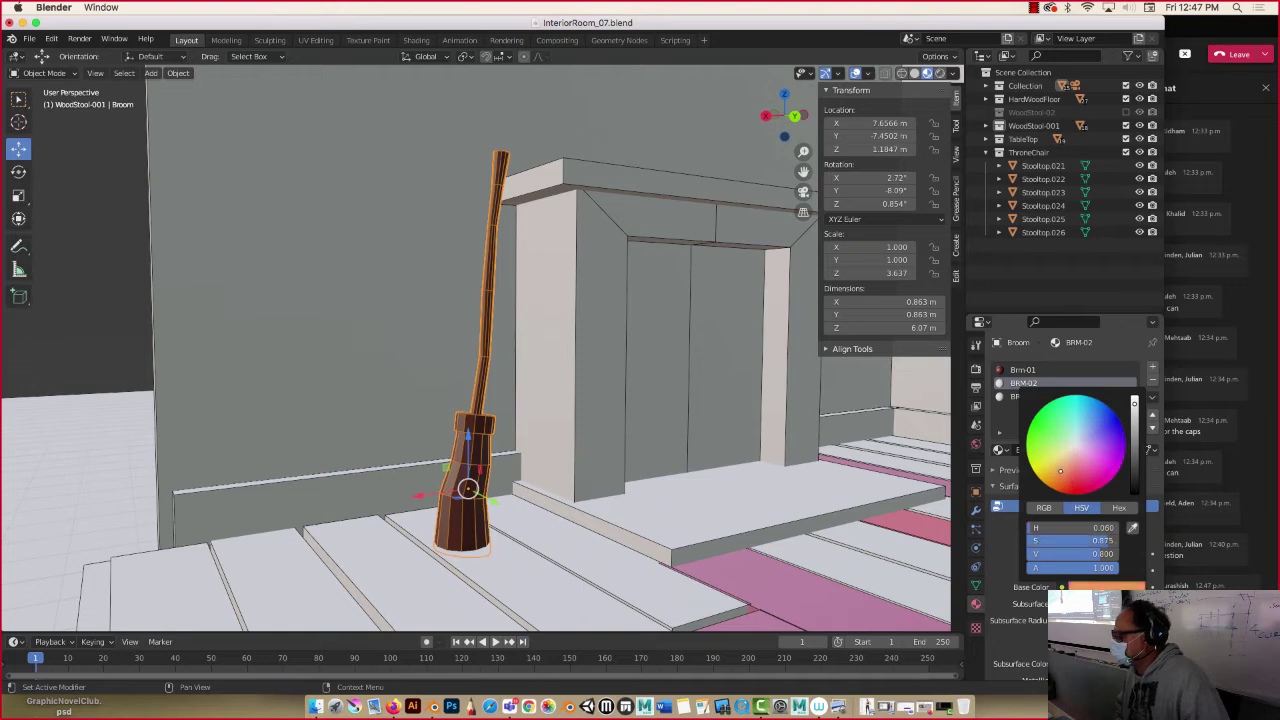
pyautogui.click(999, 397)
pyautogui.click(1090, 587)
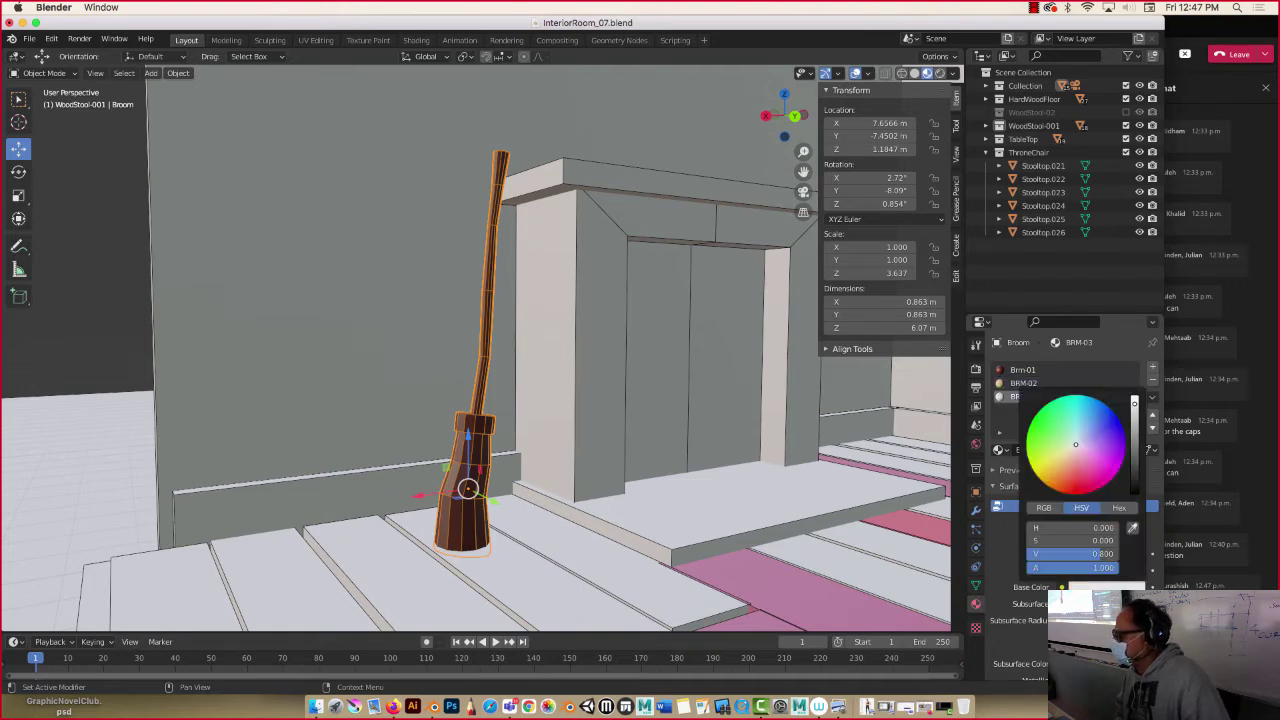
pyautogui.moveTo(1075, 476); pyautogui.dragTo(1034, 470)
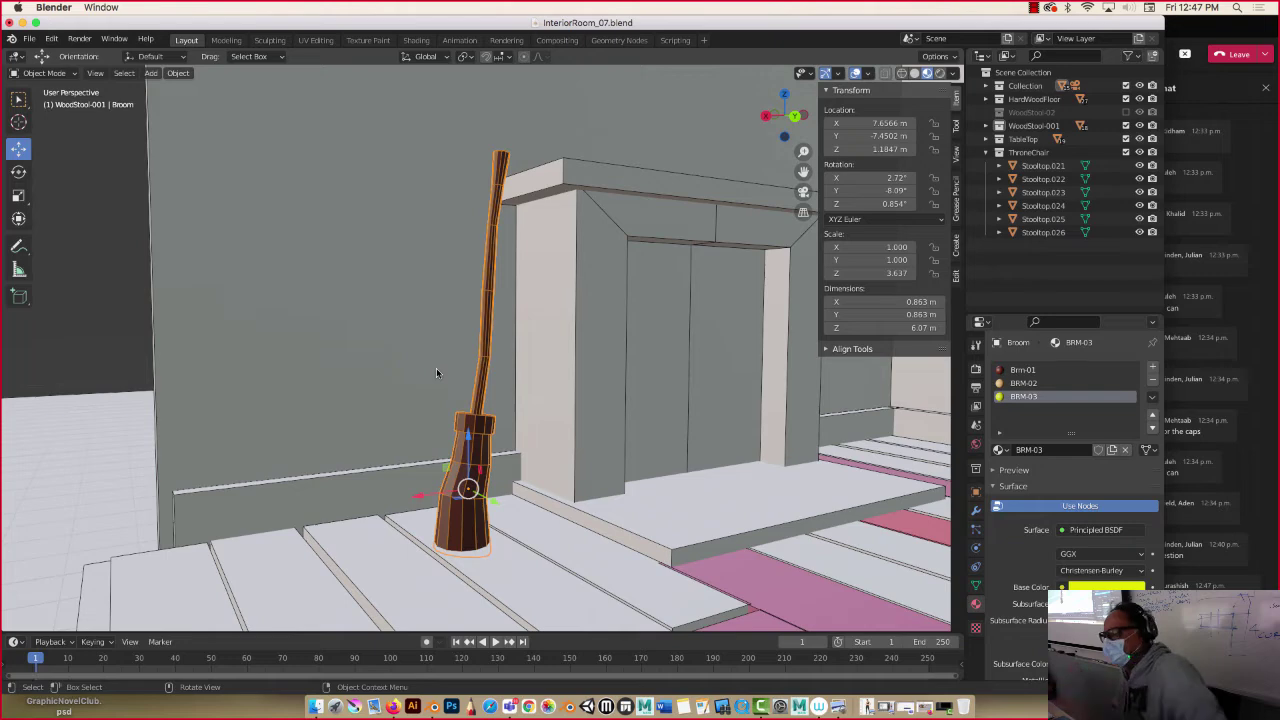
# Assign BRM-03 to the top face and the ring of side faces of the broom's collar, where the handle meets the bristles.
pyautogui.press('Tab')
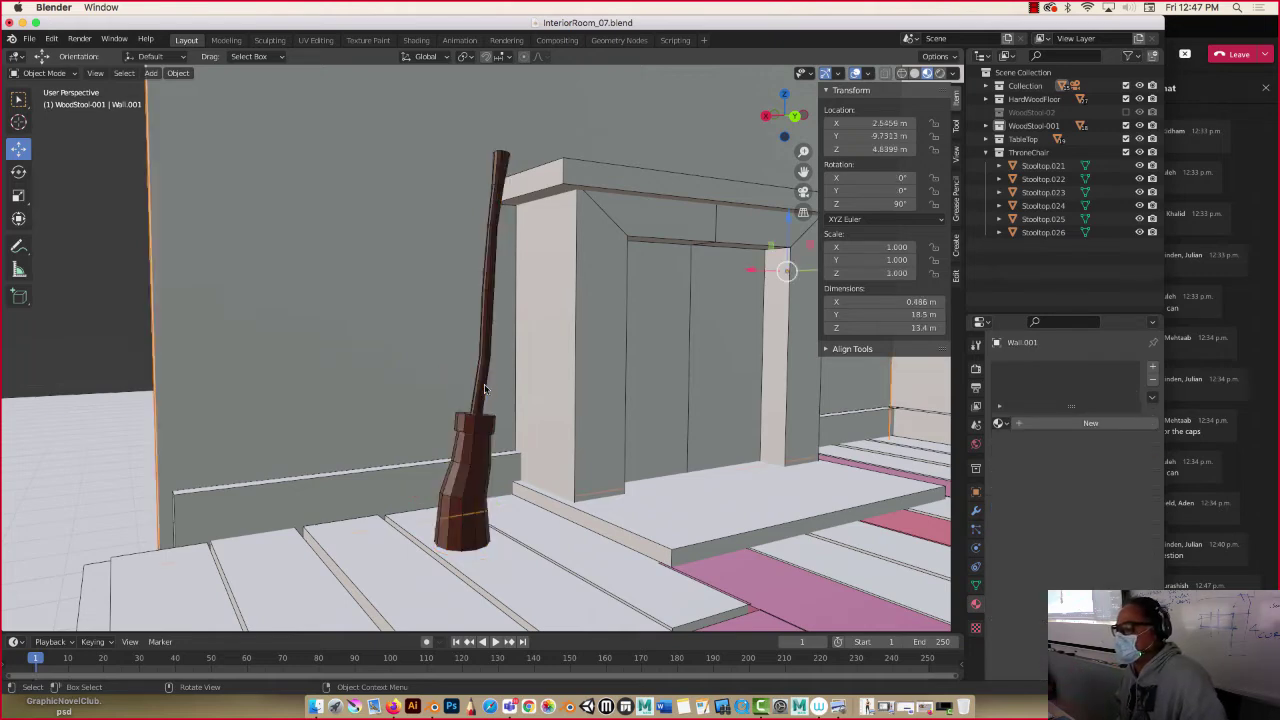
pyautogui.press('Tab')
pyautogui.press('Tab')
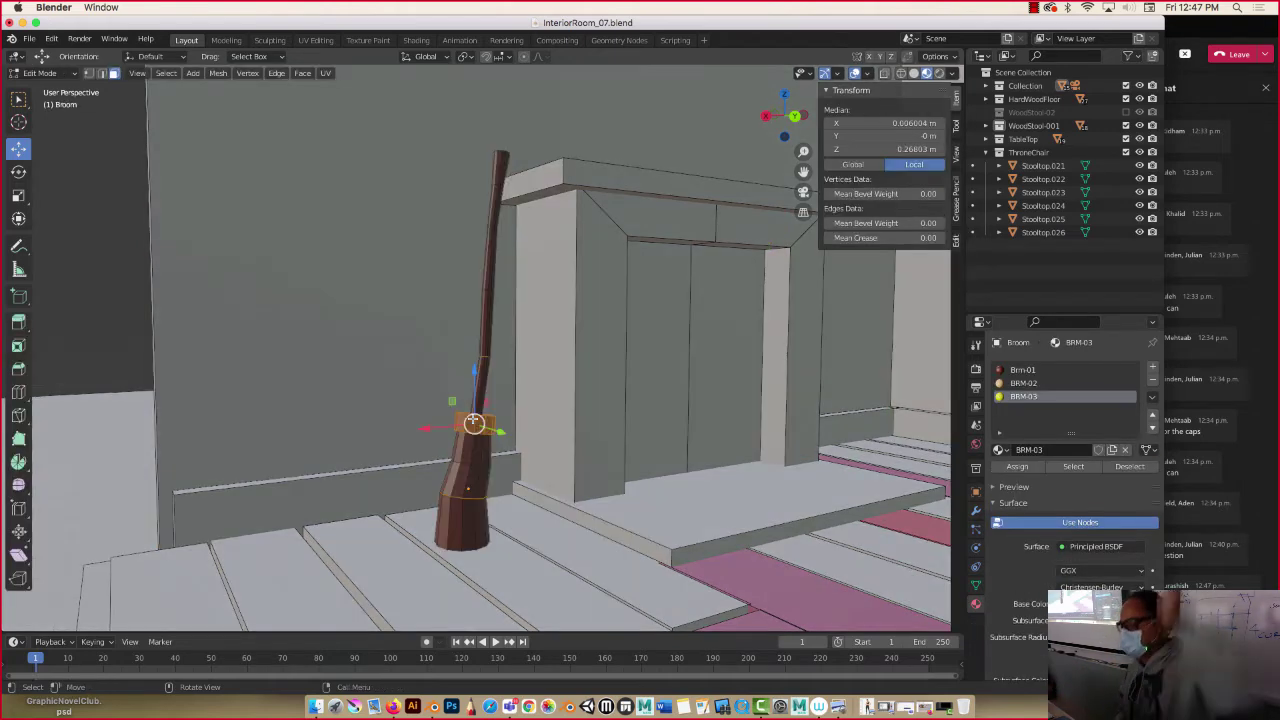
pyautogui.moveTo(456, 390); pyautogui.dragTo(471, 421, button='middle')
pyautogui.click(449, 386)
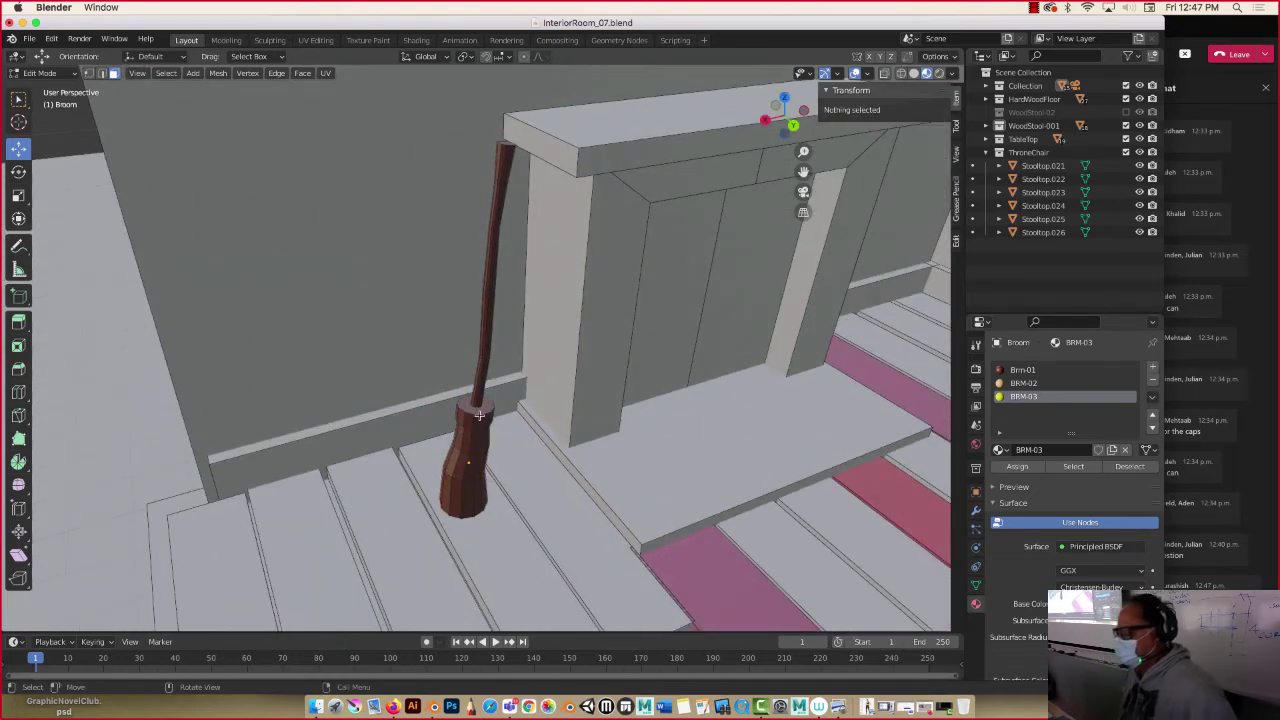
pyautogui.click(471, 406)
pyautogui.moveTo(475, 441); pyautogui.dragTo(455, 372, button='middle')
pyautogui.scroll(4, 480, 425)
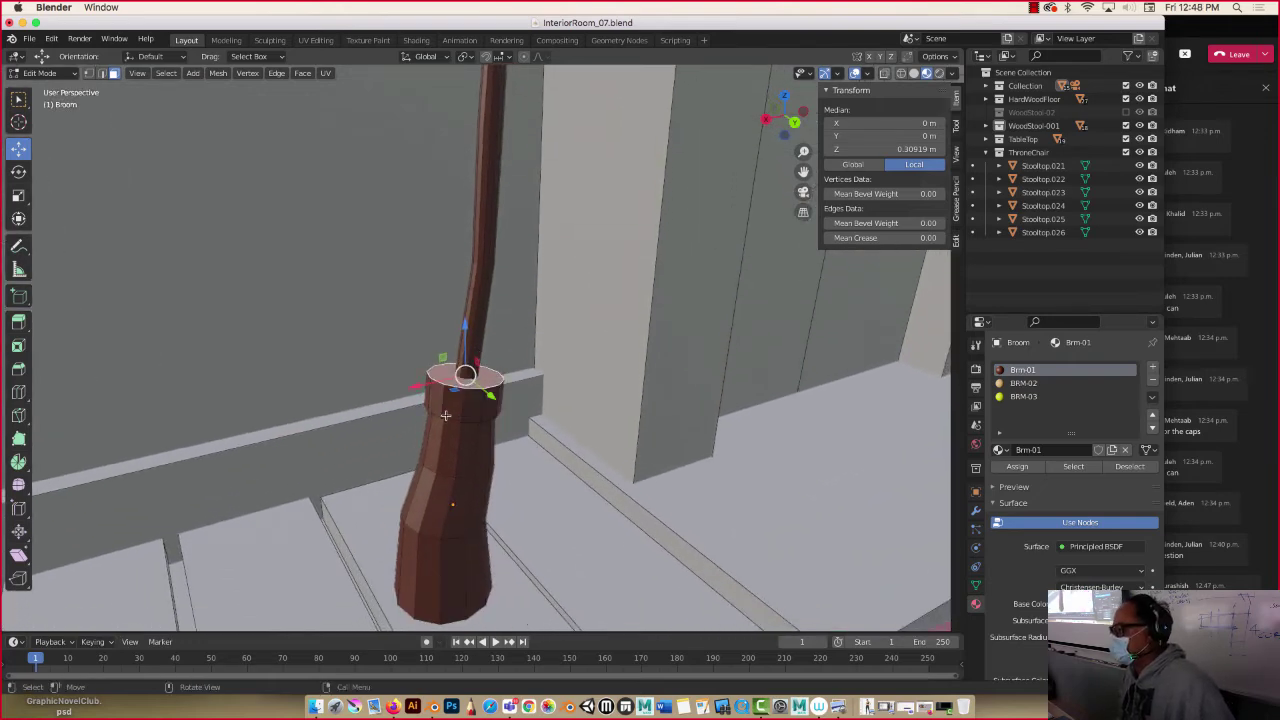
pyautogui.moveTo(447, 412); pyautogui.dragTo(446, 402, button='middle')
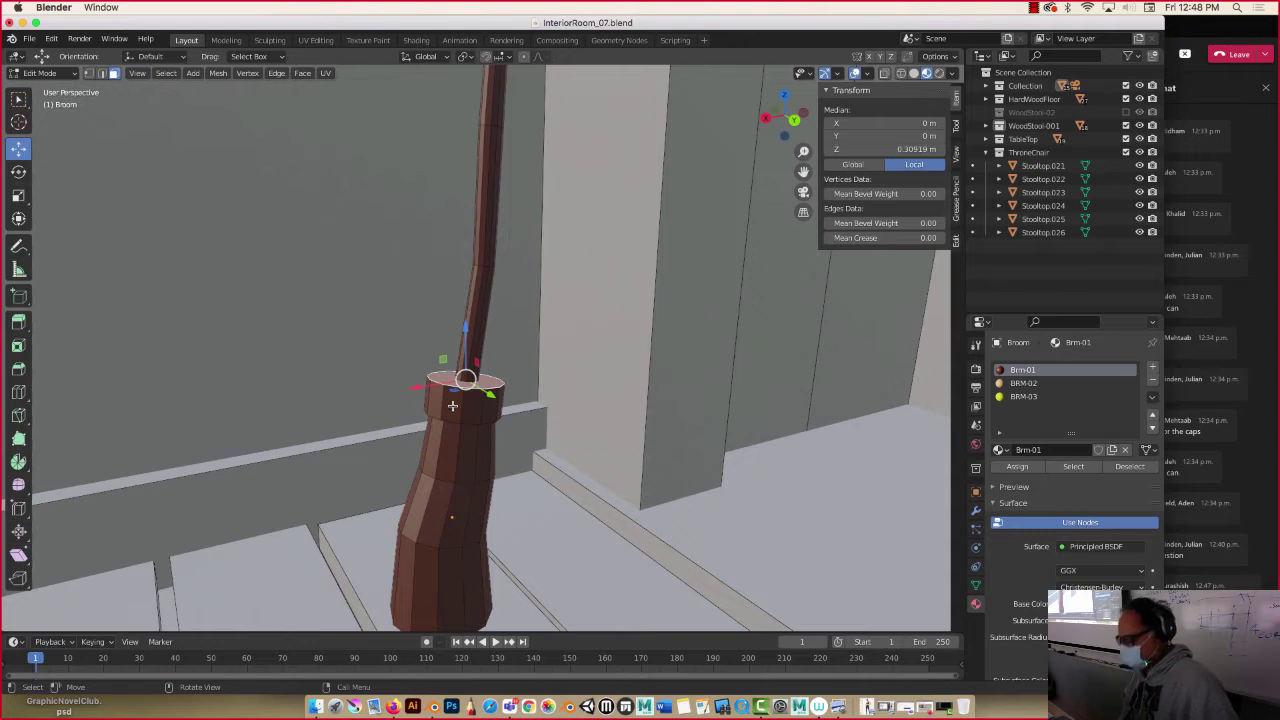
pyautogui.click(437, 402)
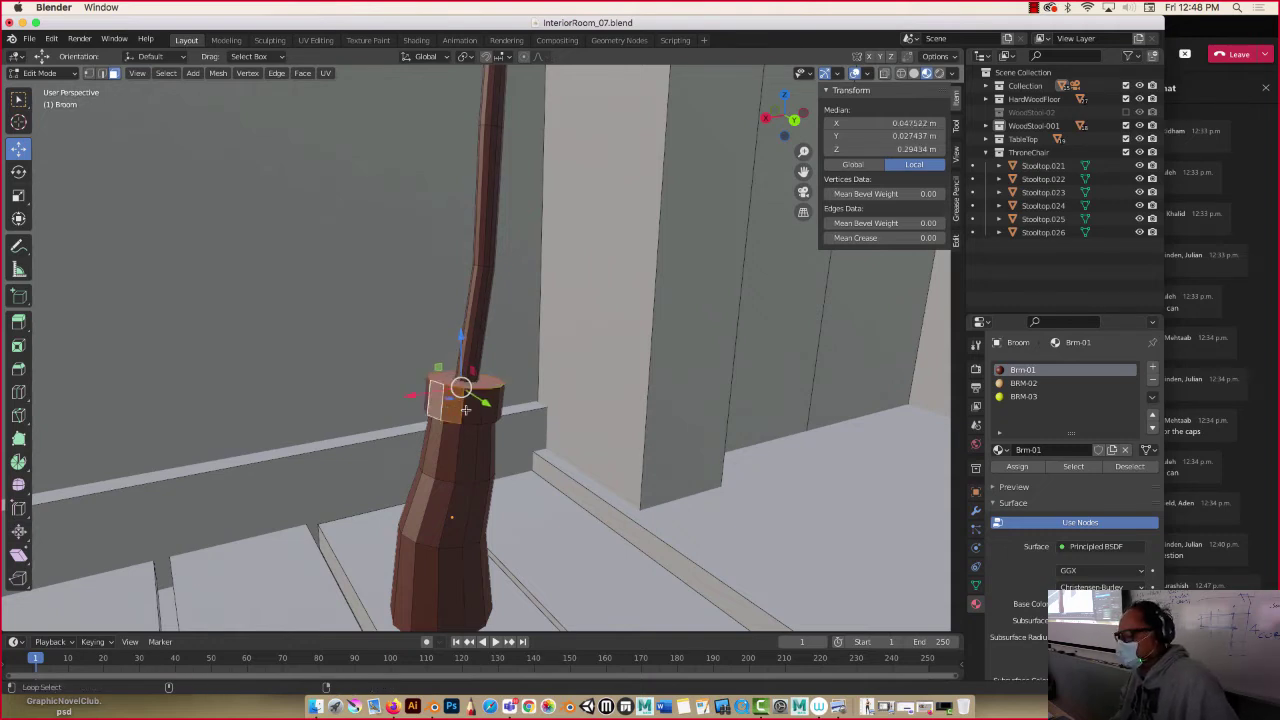
pyautogui.keyDown('alt'); pyautogui.click(465, 409); pyautogui.keyUp('alt')
pyautogui.keyDown('alt'); pyautogui.keyDown('shift'); pyautogui.click(462, 409); pyautogui.keyUp('shift'); pyautogui.keyUp('alt')
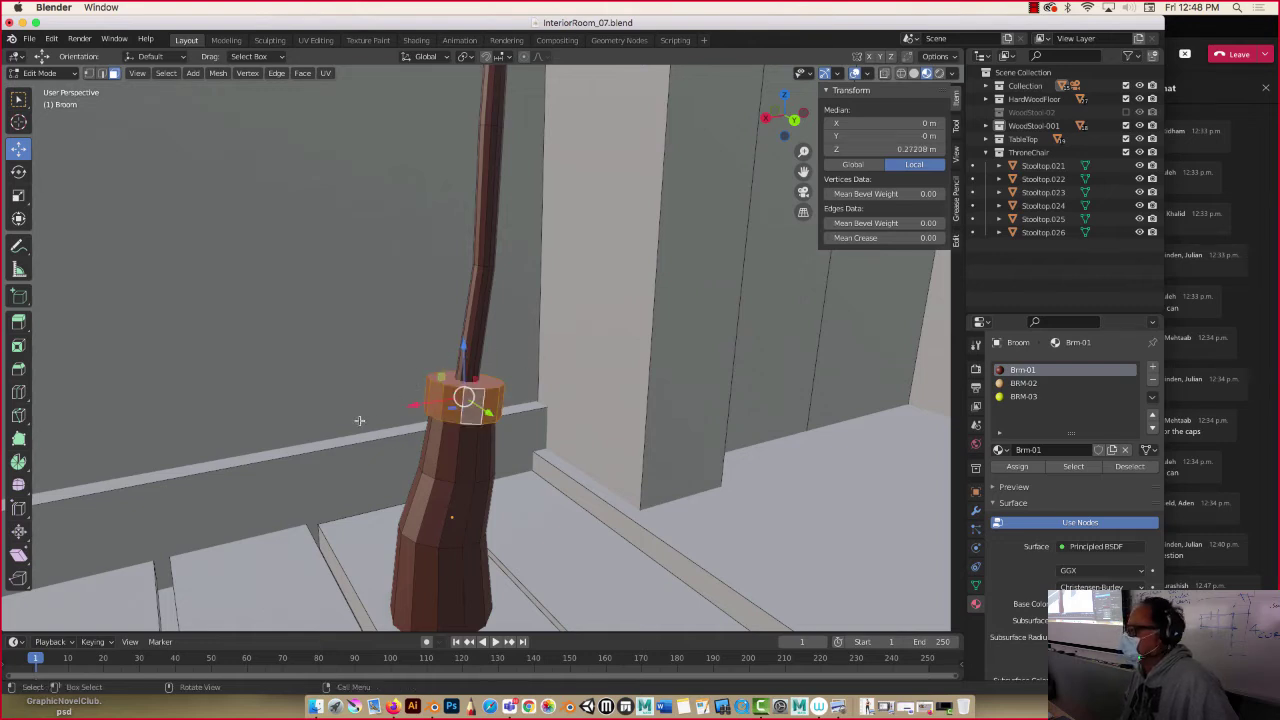
pyautogui.click(1003, 398)
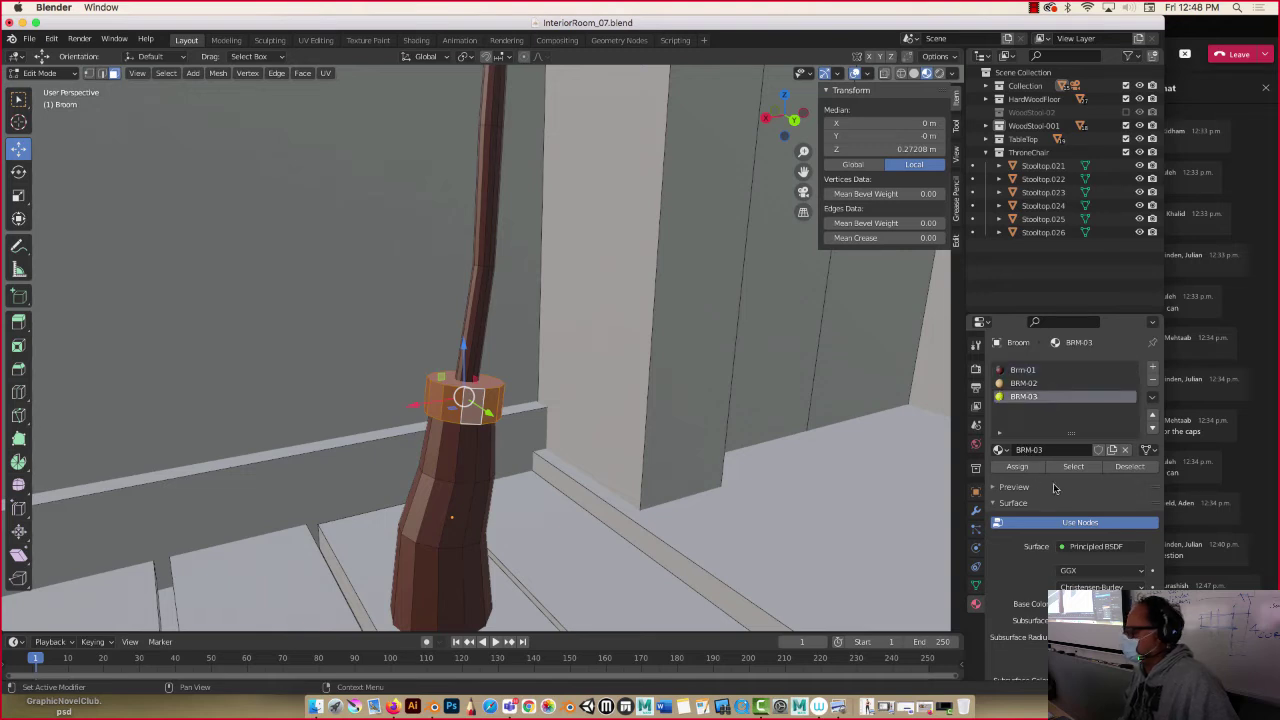
pyautogui.click(1017, 467)
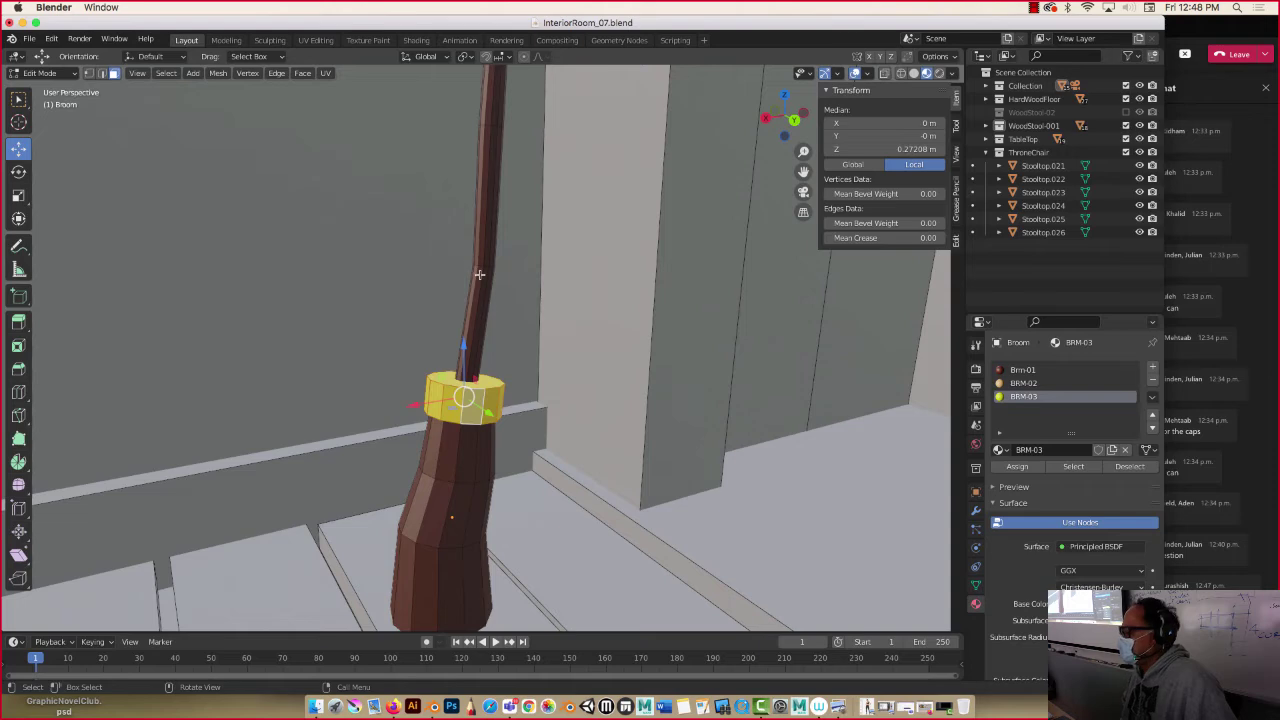
# Select all faces of the broom's handle through the mesh, assign BRM-02 to them and return to the material preview.
pyautogui.moveTo(480, 275); pyautogui.dragTo(435, 326, button='middle')
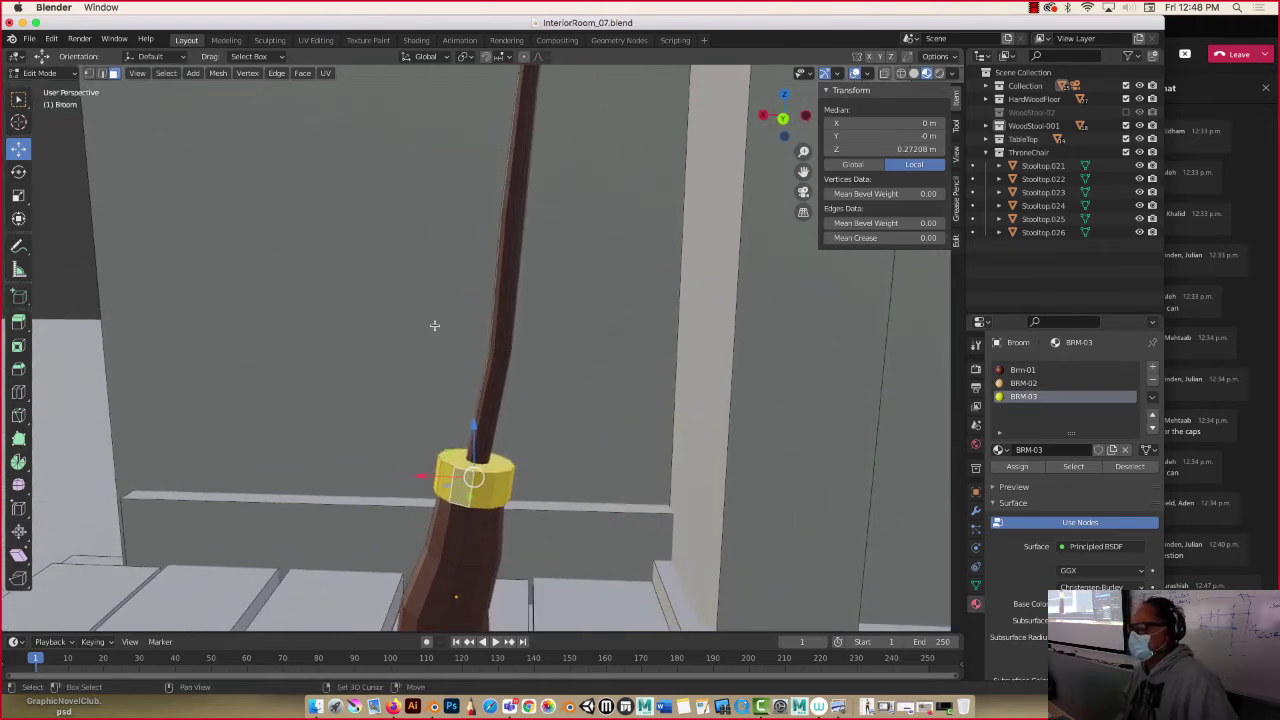
pyautogui.scroll(-5, 434, 325)
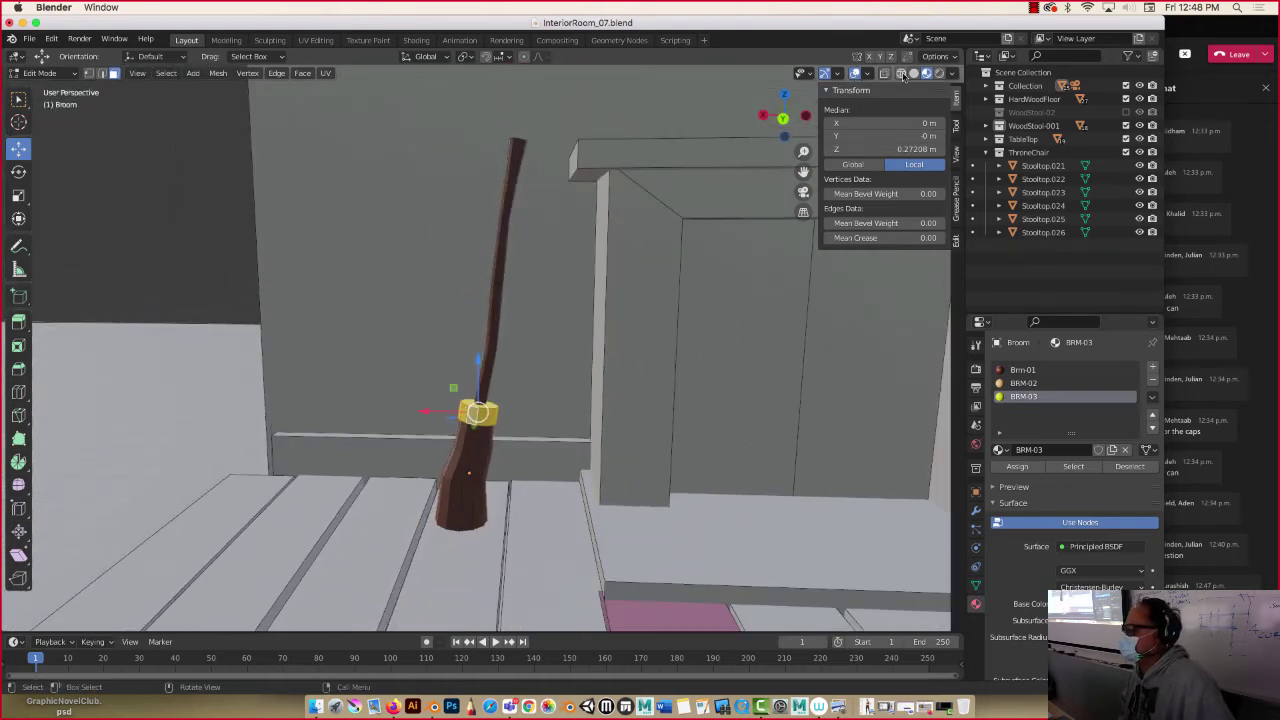
pyautogui.click(886, 74)
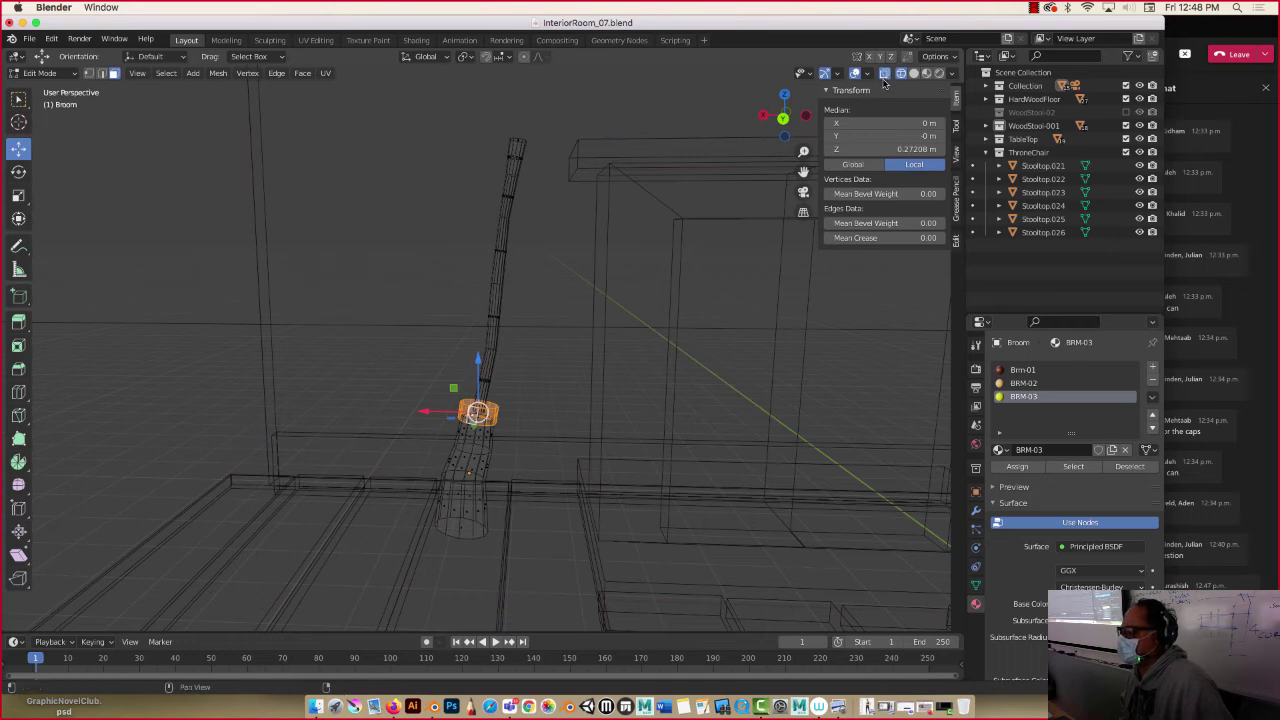
pyautogui.click(885, 75)
pyautogui.click(885, 75)
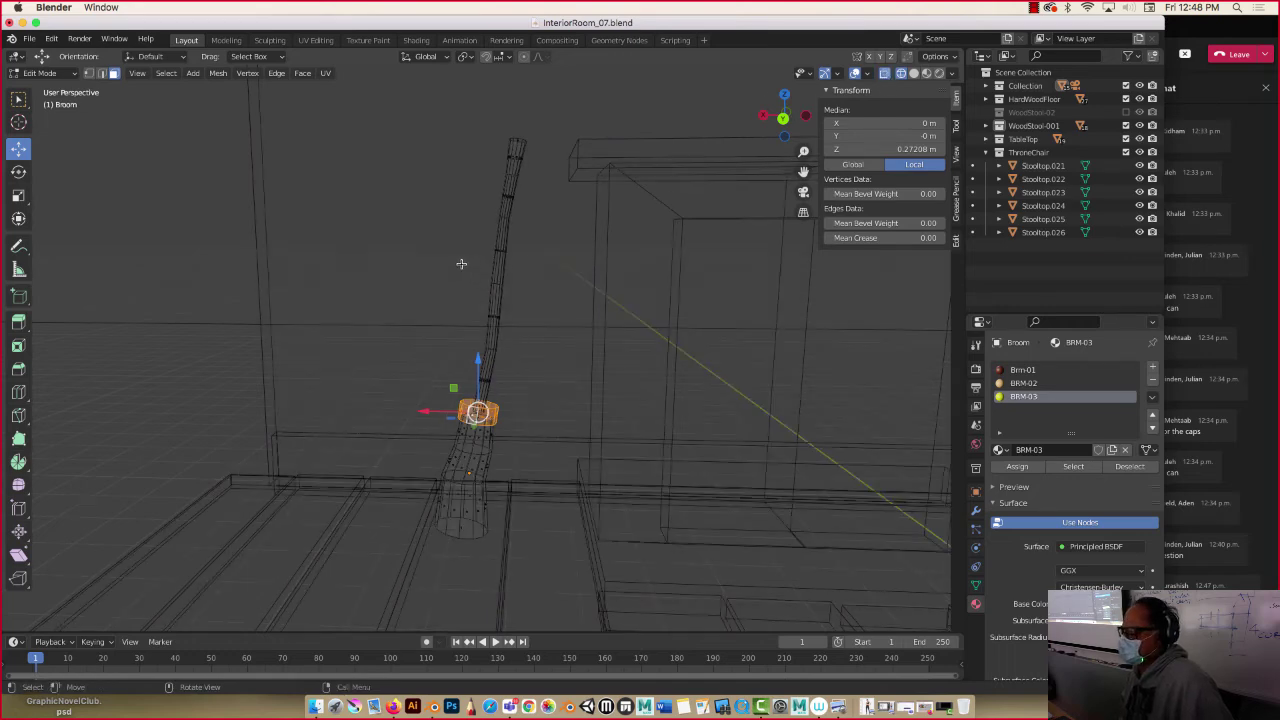
pyautogui.moveTo(450, 114); pyautogui.dragTo(567, 391)
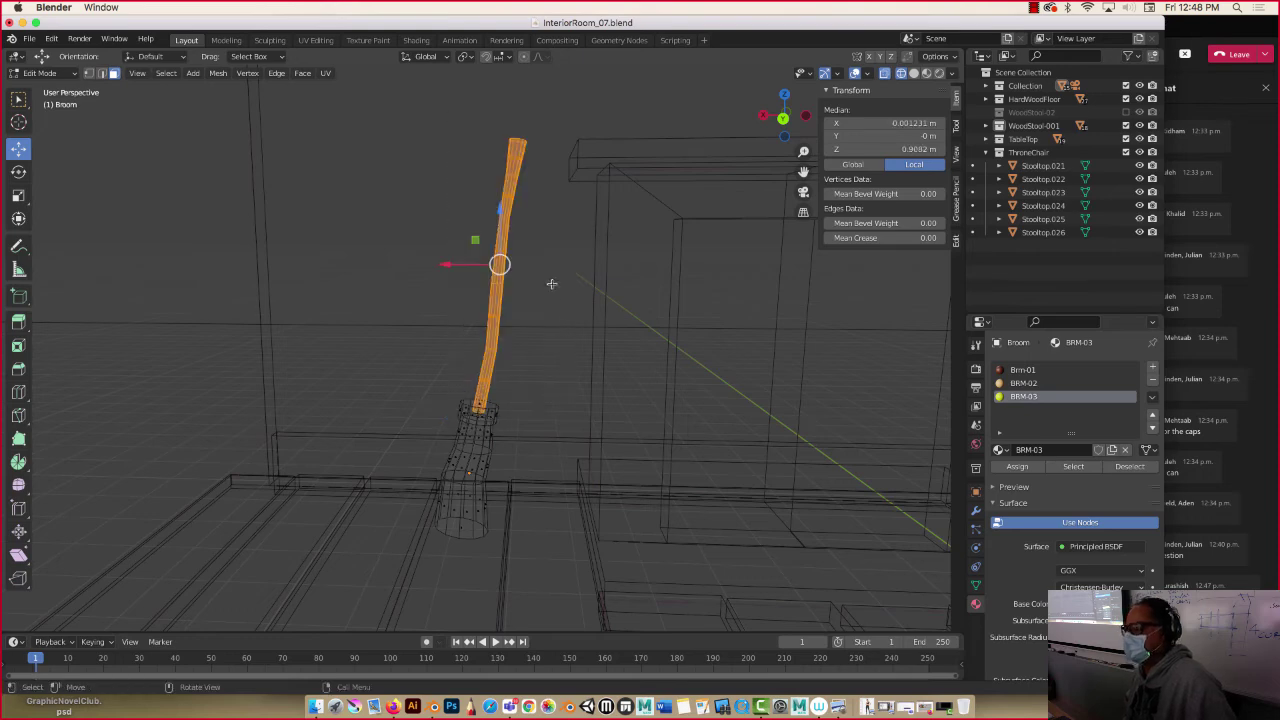
pyautogui.click(1035, 384)
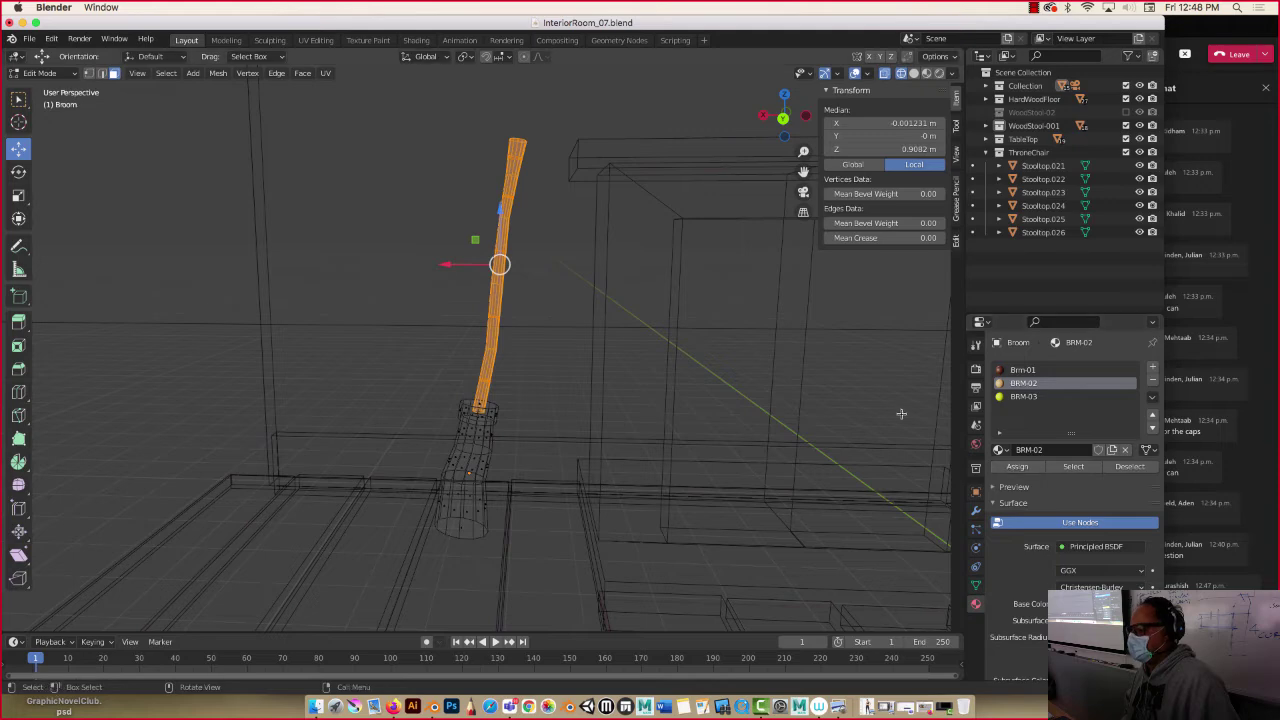
pyautogui.click(913, 73)
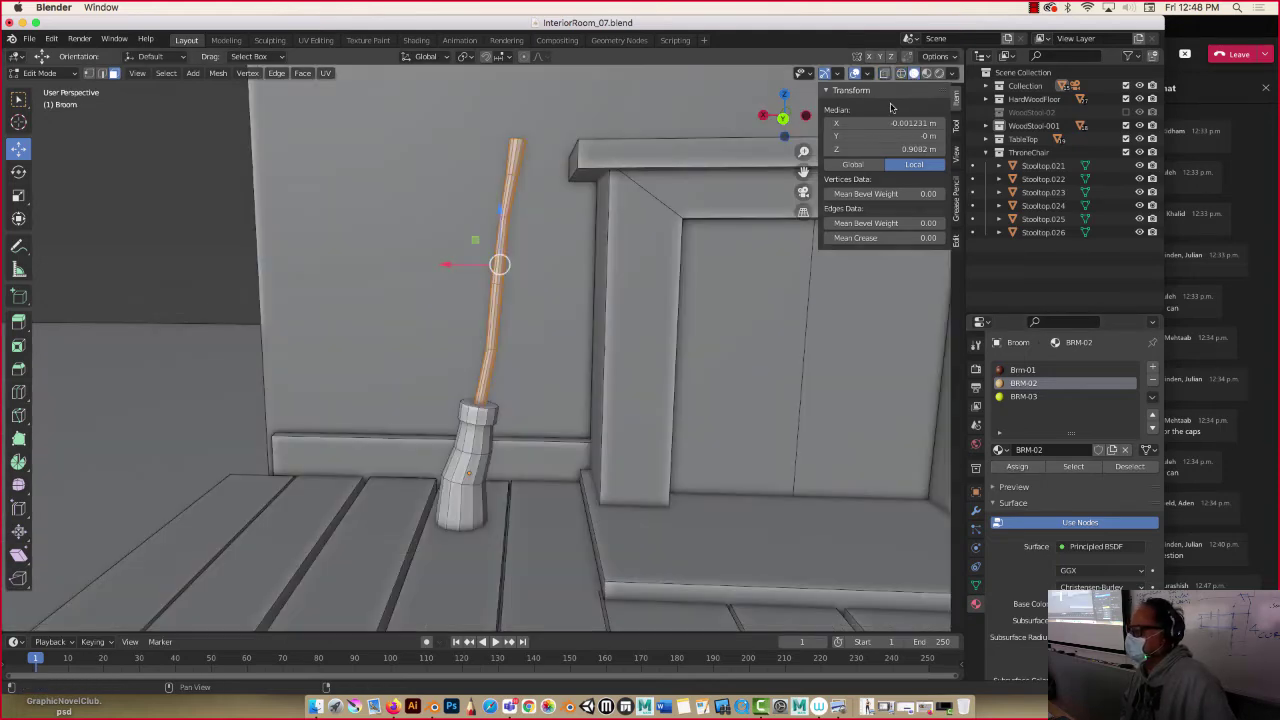
pyautogui.click(926, 73)
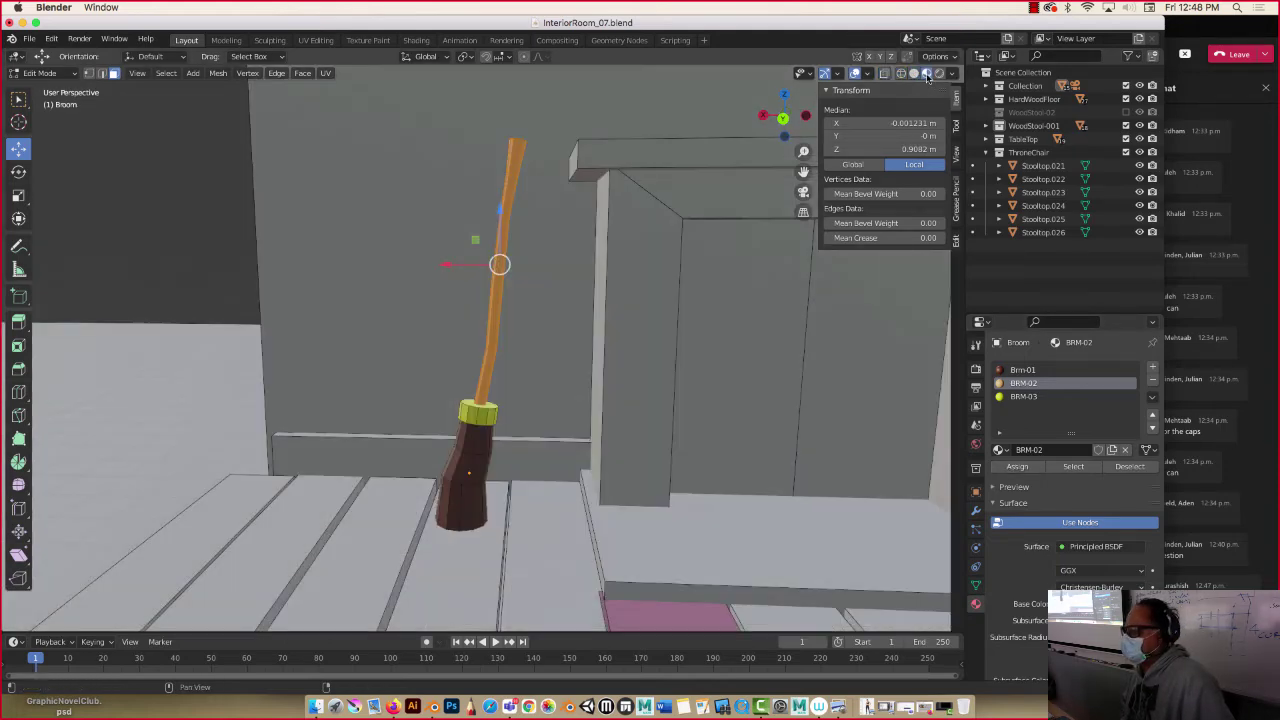
pyautogui.click(192, 248)
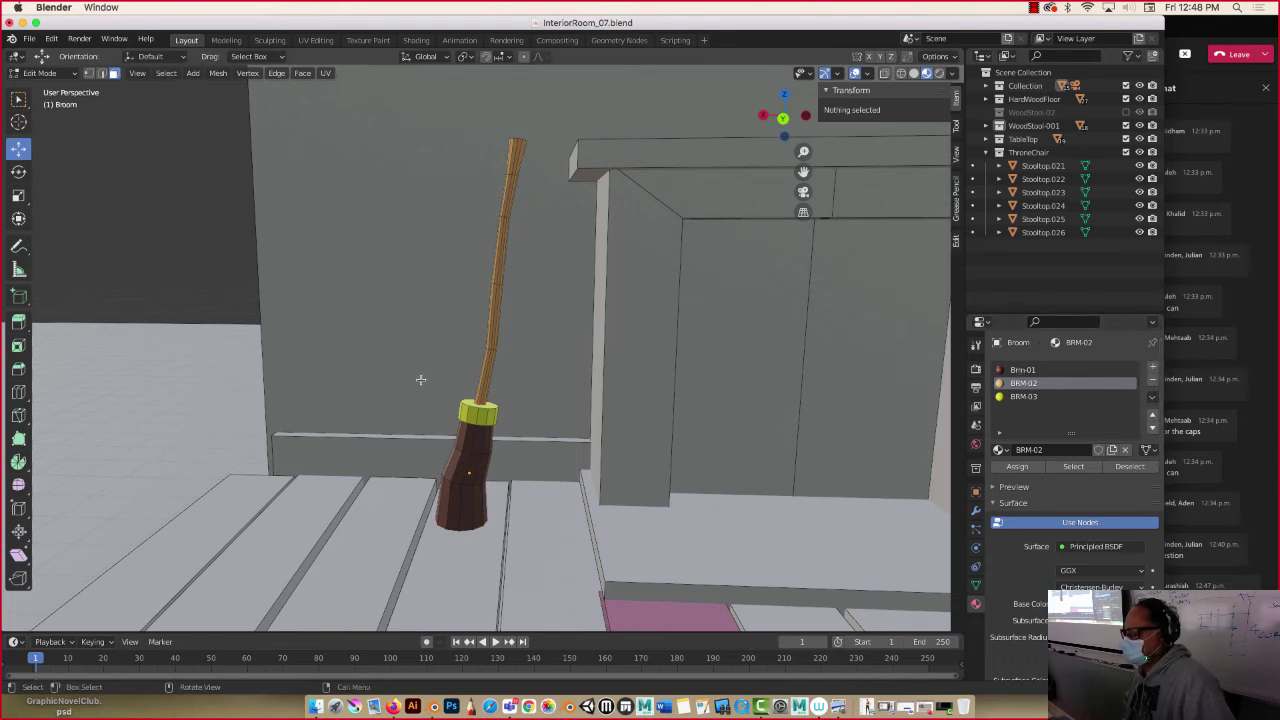
# Select the full band of faces midway up the broom's handle, including the hidden back ones, and assign Brm-01 to it.
pyautogui.click(498, 248)
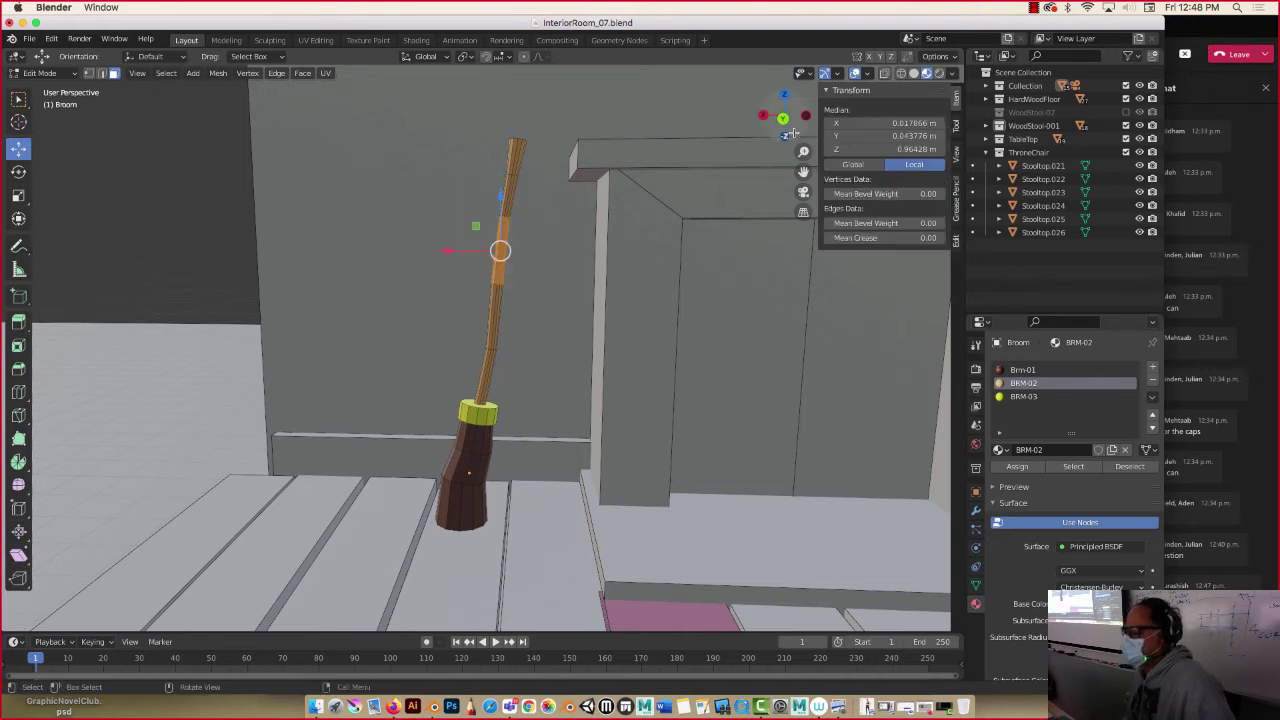
pyautogui.click(884, 73)
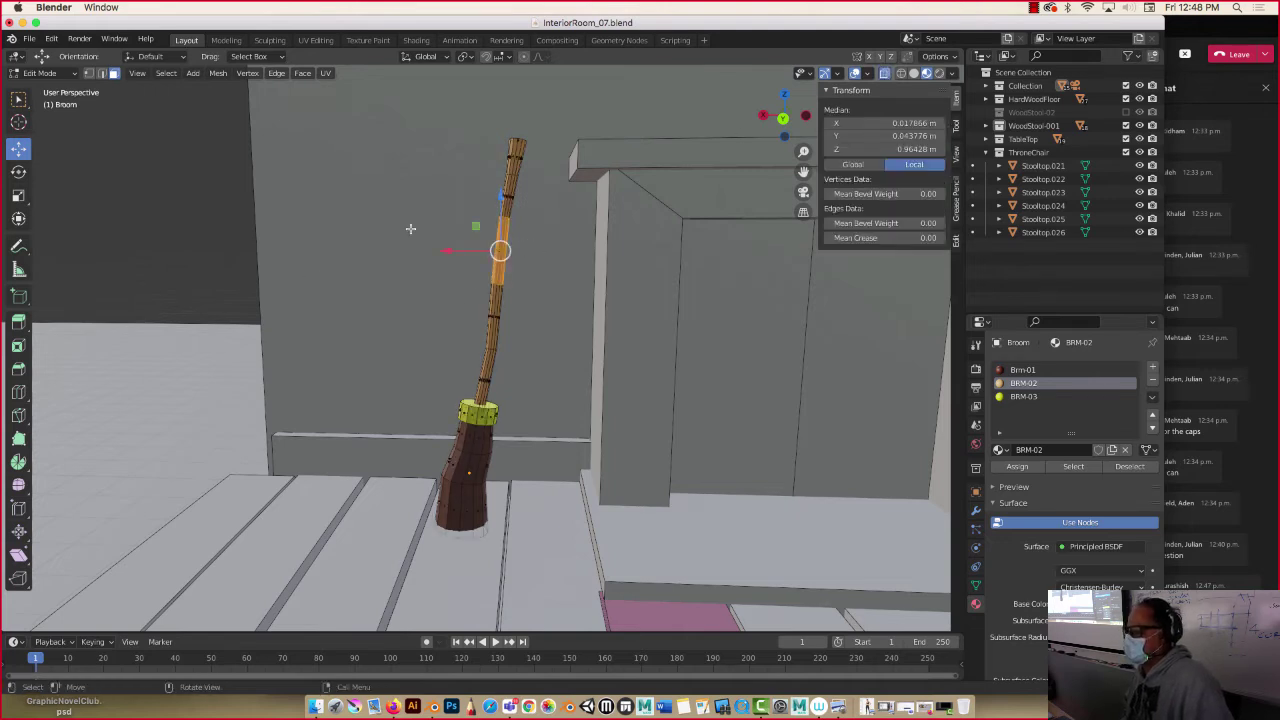
pyautogui.moveTo(410, 229); pyautogui.dragTo(547, 261)
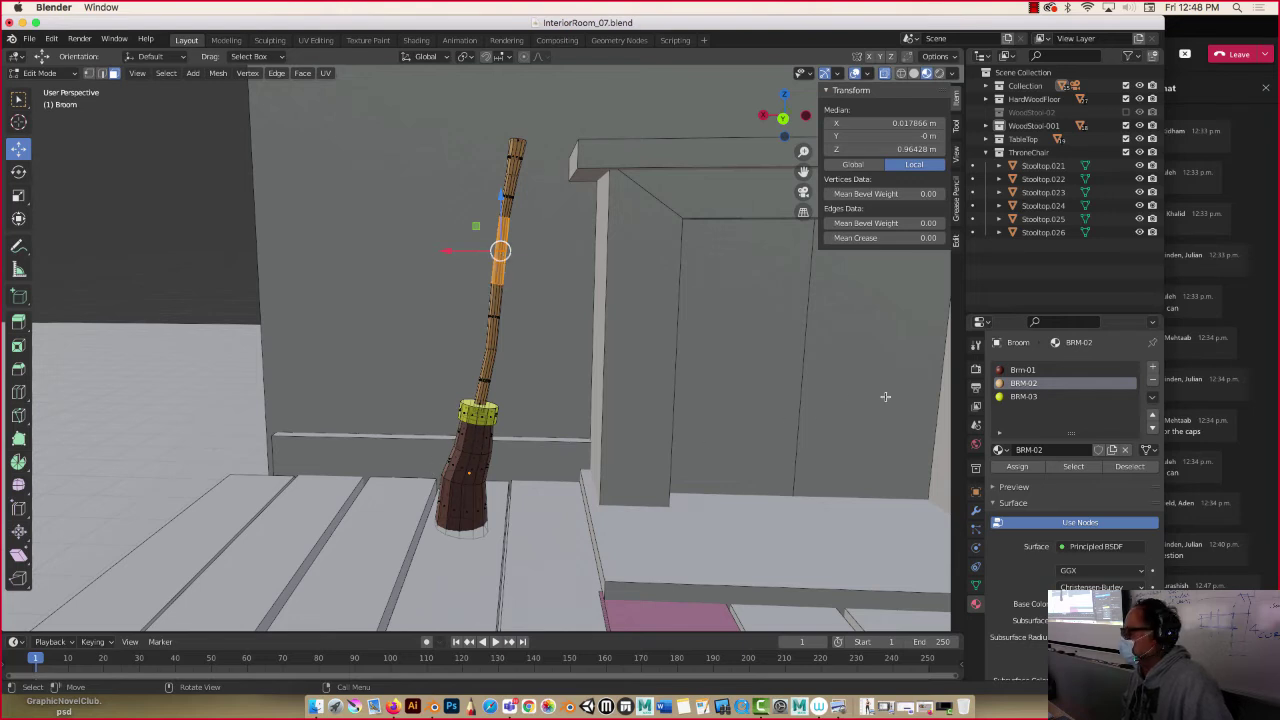
pyautogui.click(1015, 370)
pyautogui.click(1015, 467)
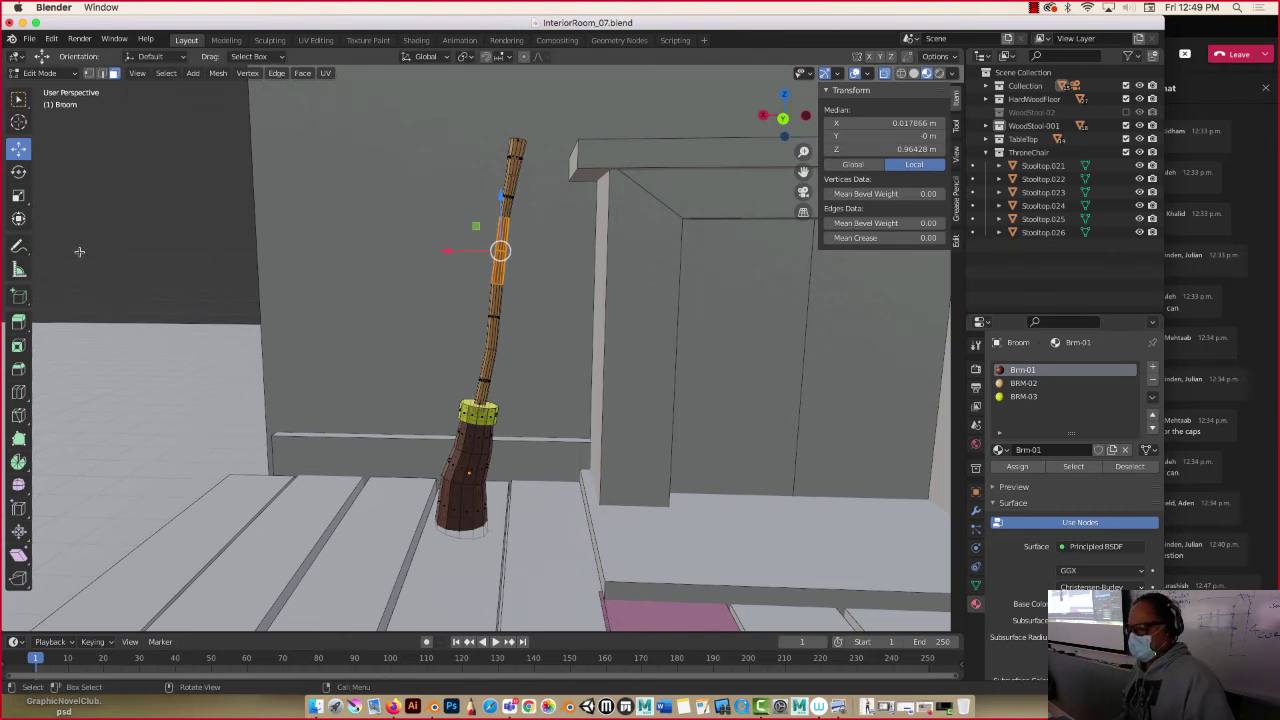
pyautogui.press('Tab')
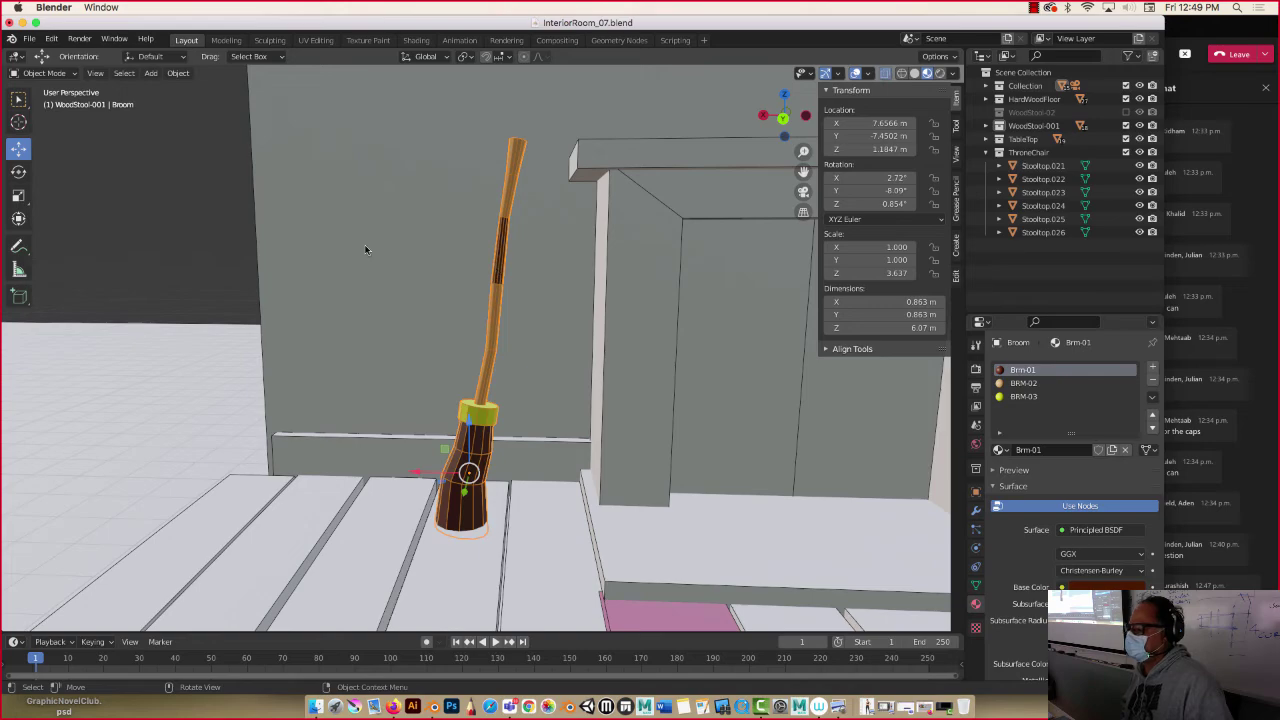
pyautogui.click(142, 274)
pyautogui.scroll(-3, 309, 400)
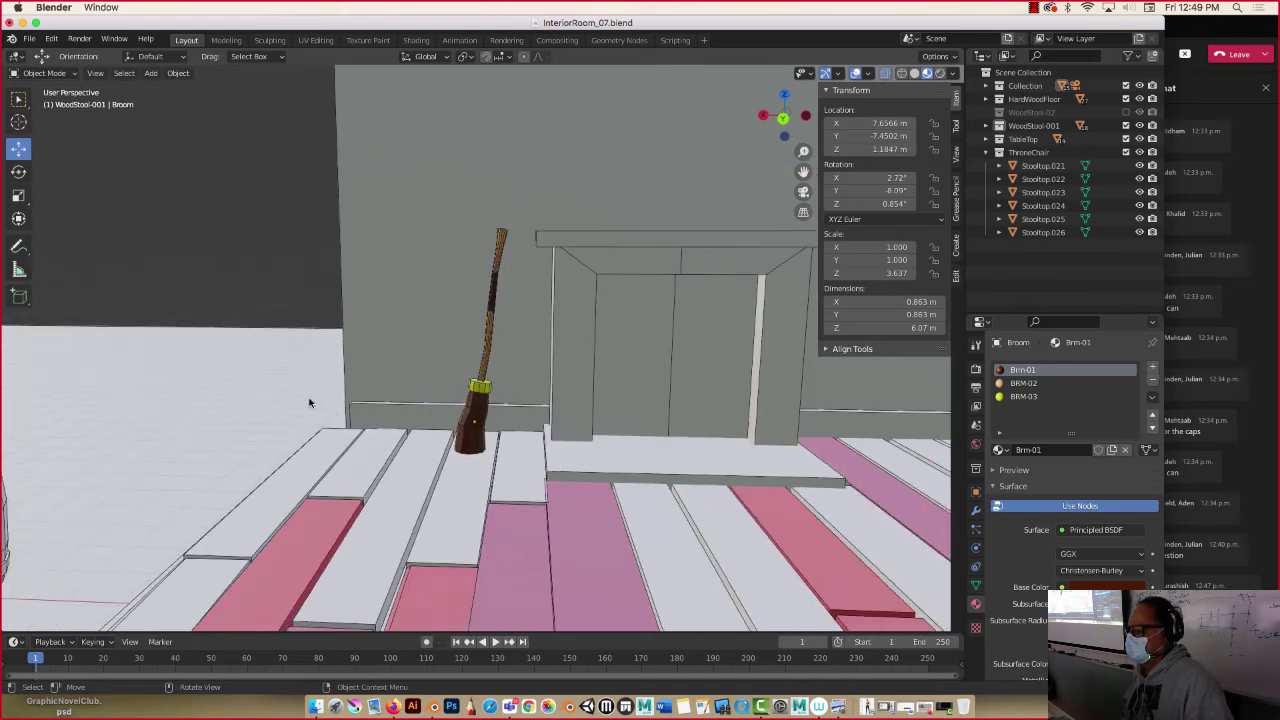
pyautogui.moveTo(309, 400); pyautogui.dragTo(424, 433, button='middle')
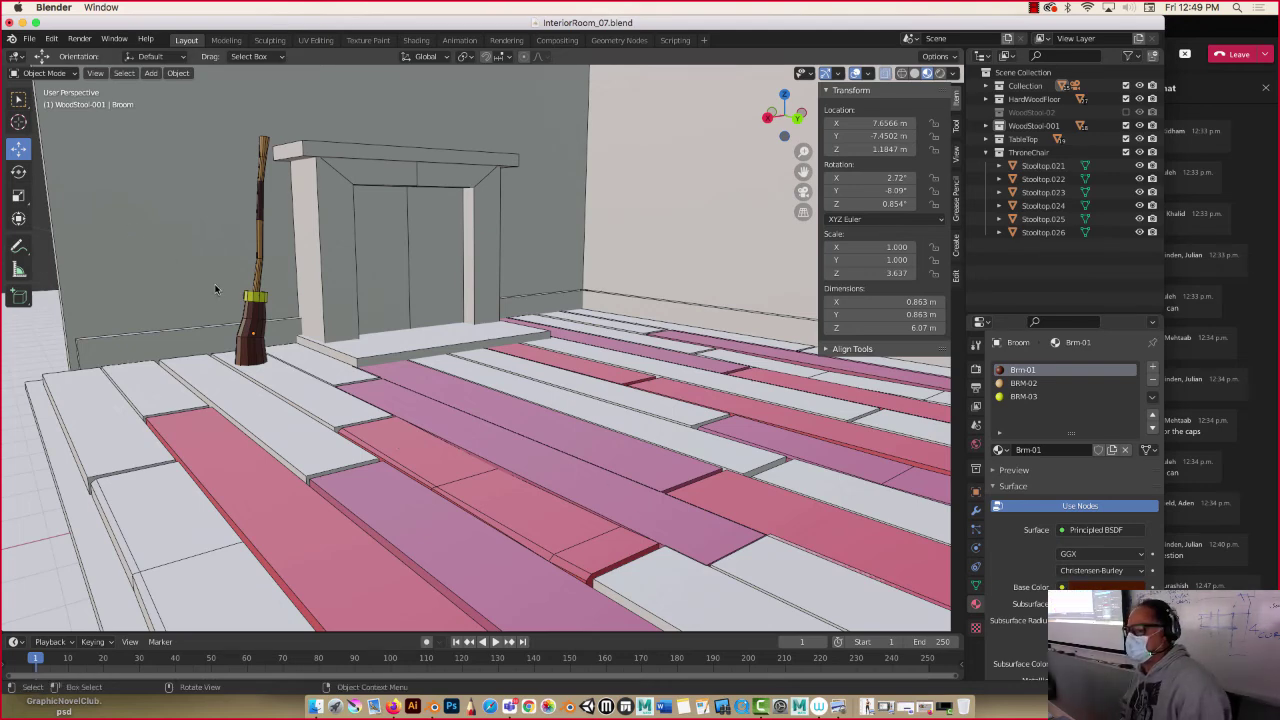
# Add a fourth material slot with a new material to the broom, keeping the handle's middle band of faces selected.
pyautogui.click(256, 296)
pyautogui.scroll(3, 256, 296)
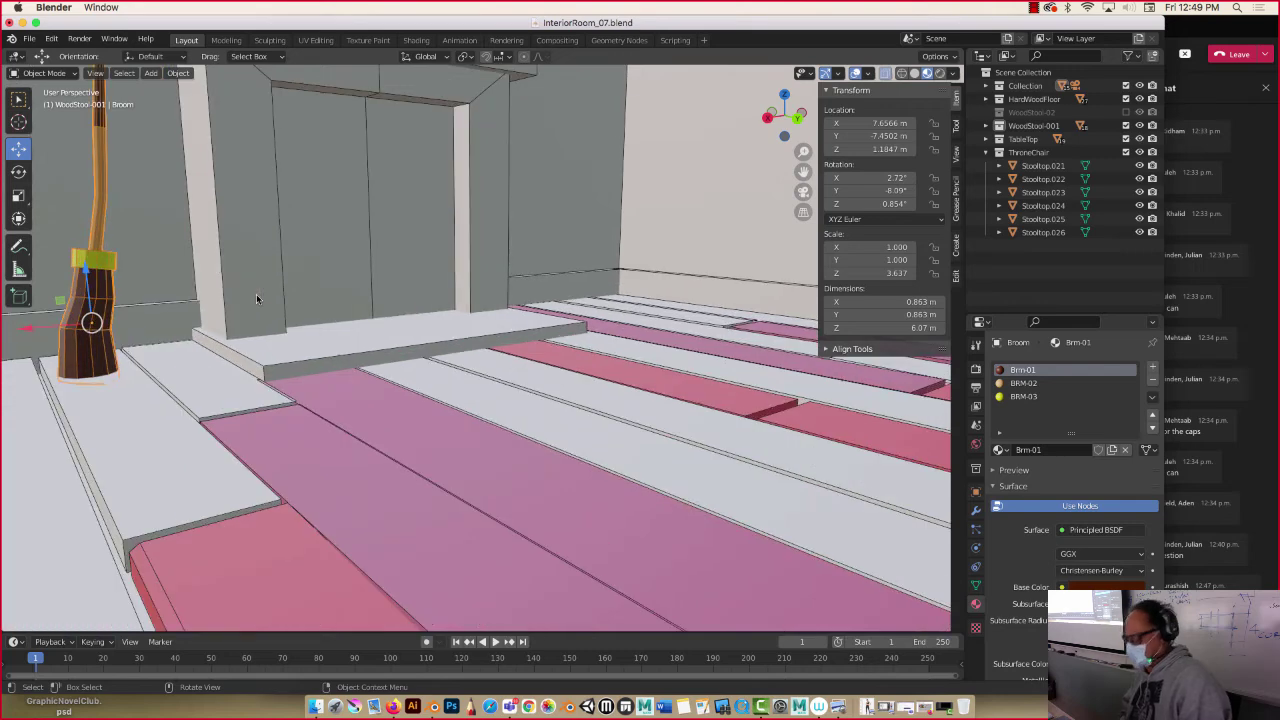
pyautogui.press('KP_Decimal')
pyautogui.scroll(3, 436, 398)
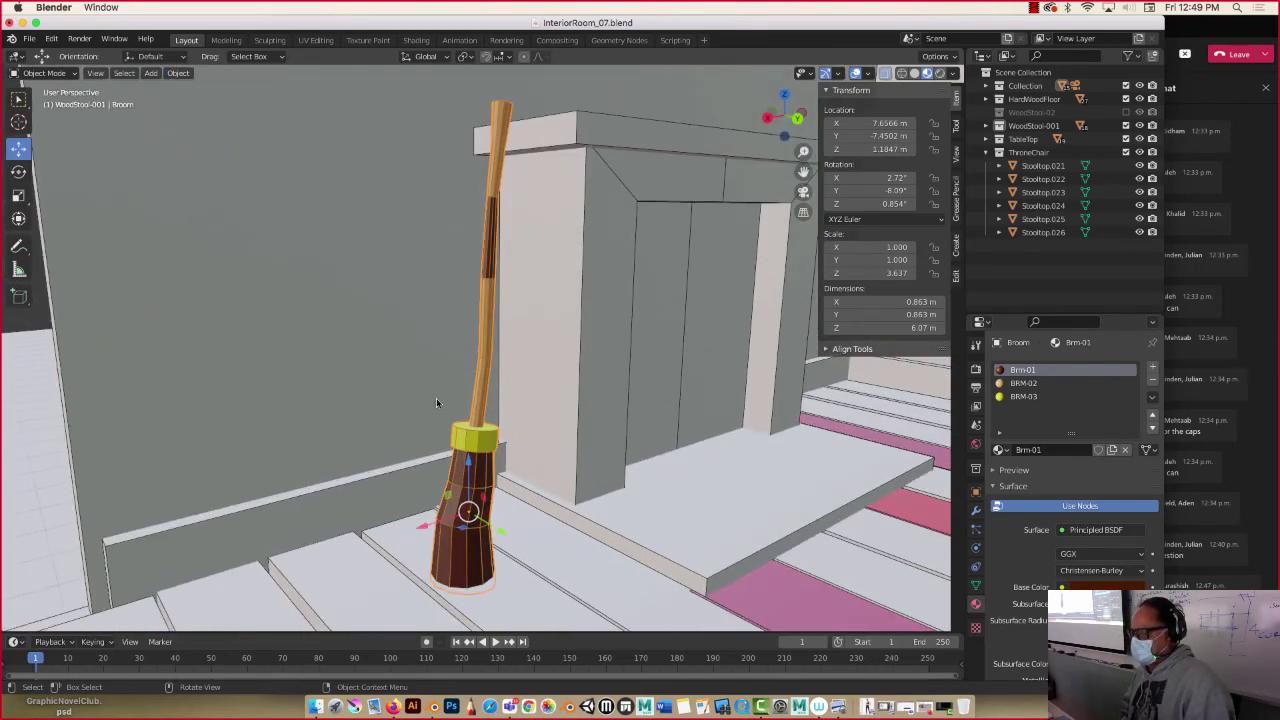
pyautogui.press('Tab')
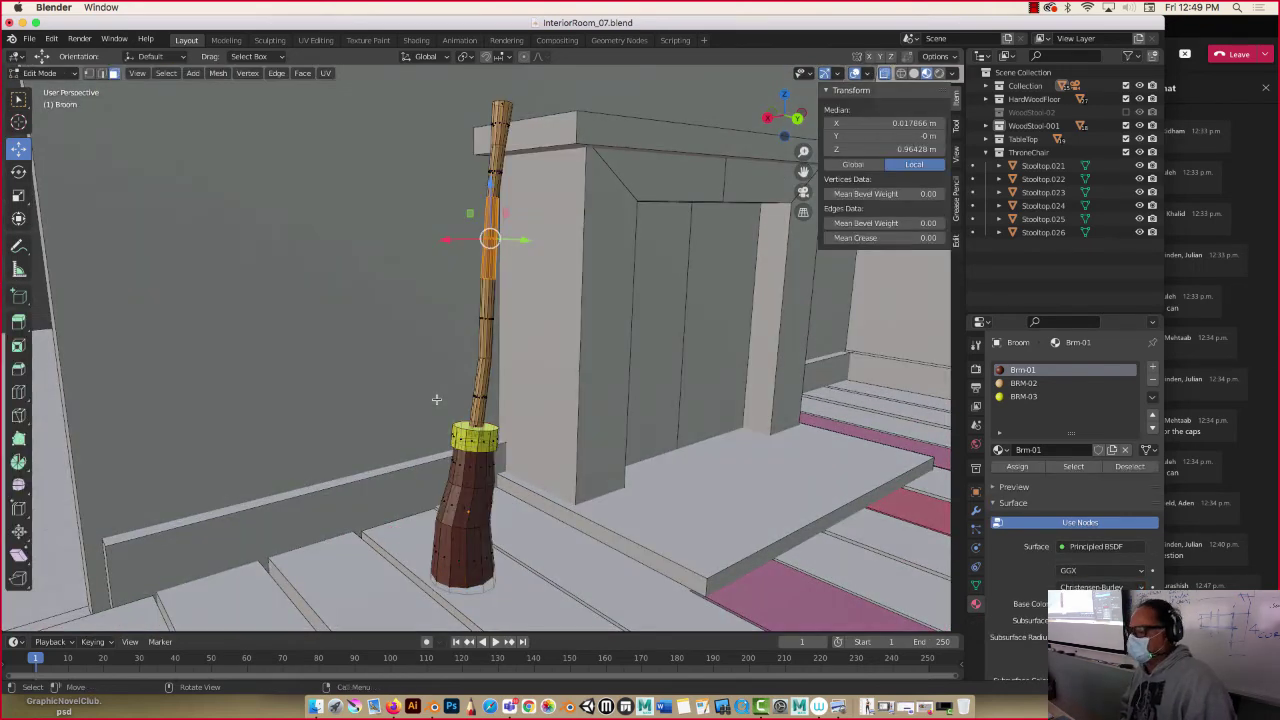
pyautogui.click(1152, 367)
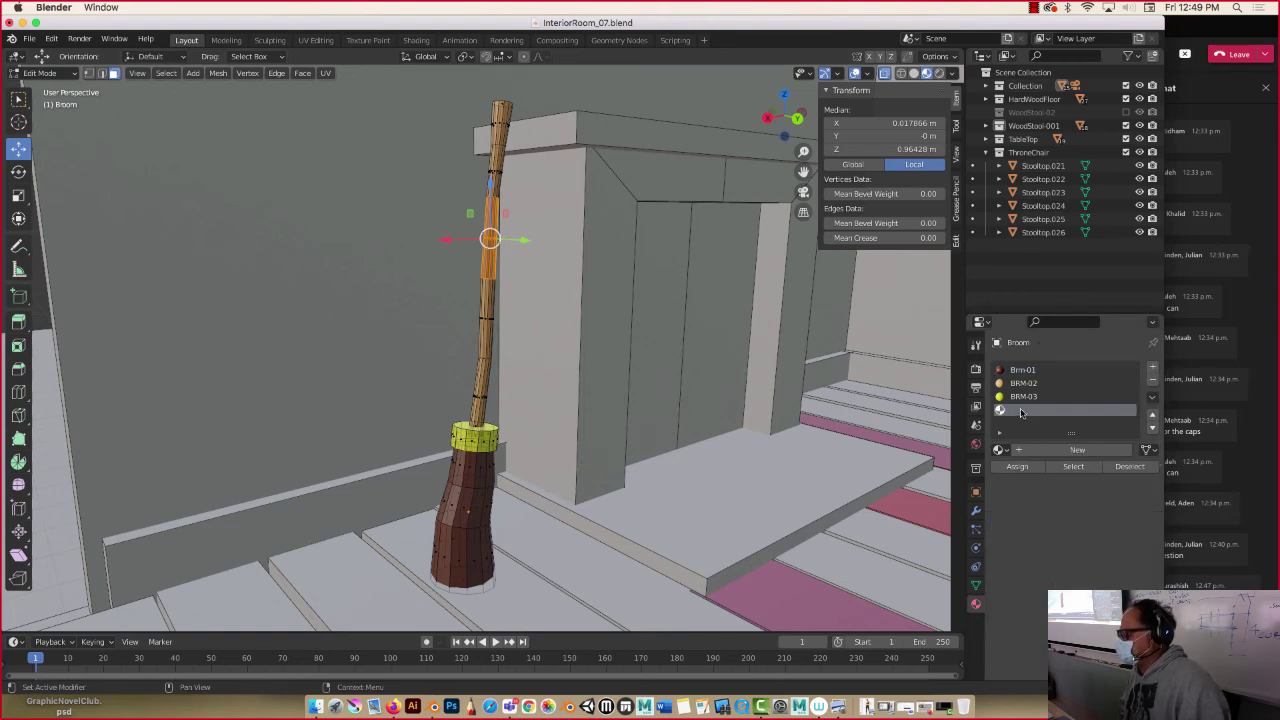
pyautogui.click(1045, 450)
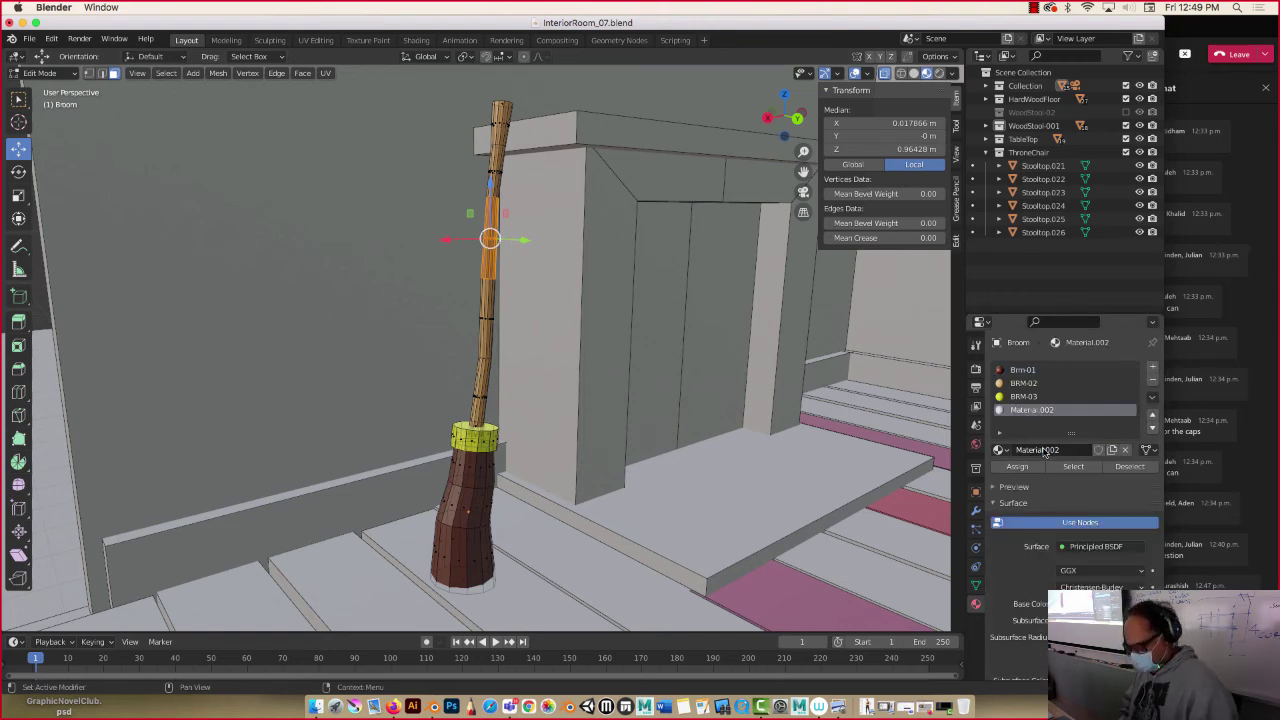
pyautogui.press('BackSpace')
pyautogui.press('Return')
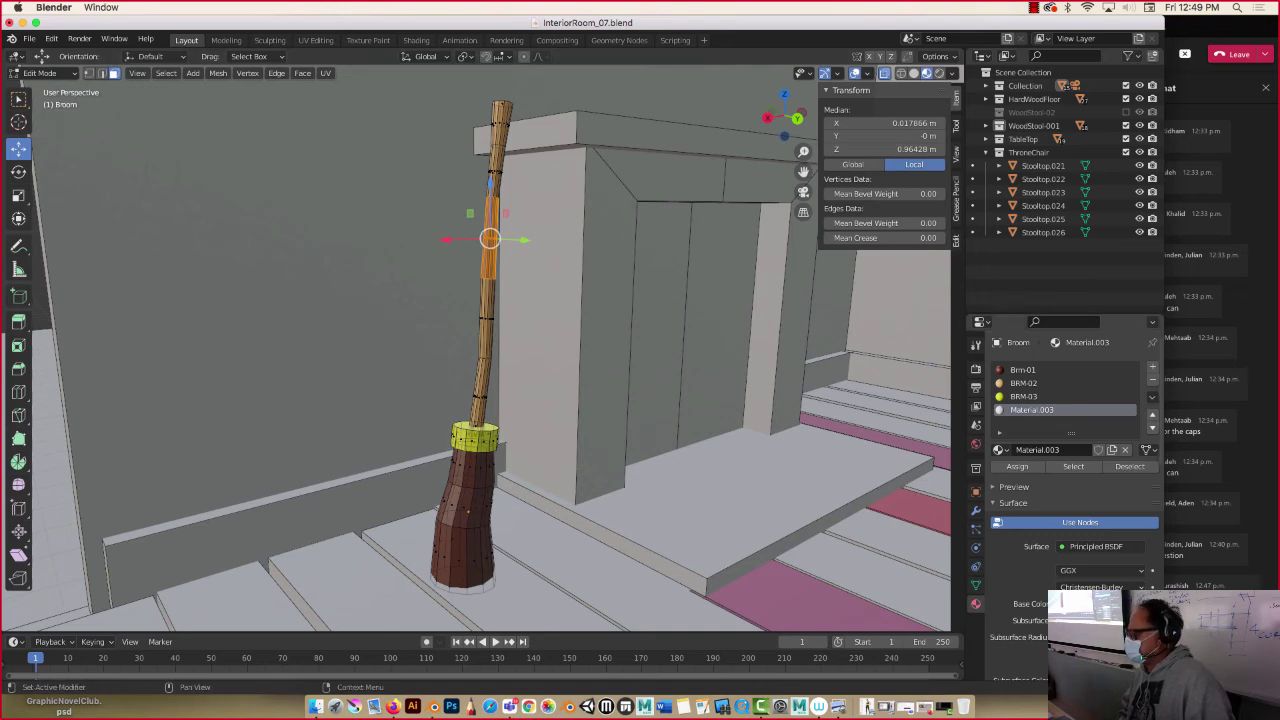
# Sample a pinkish-red floor plank as the new material's base color and assign the material to the handle's middle band.
pyautogui.click(1098, 604)
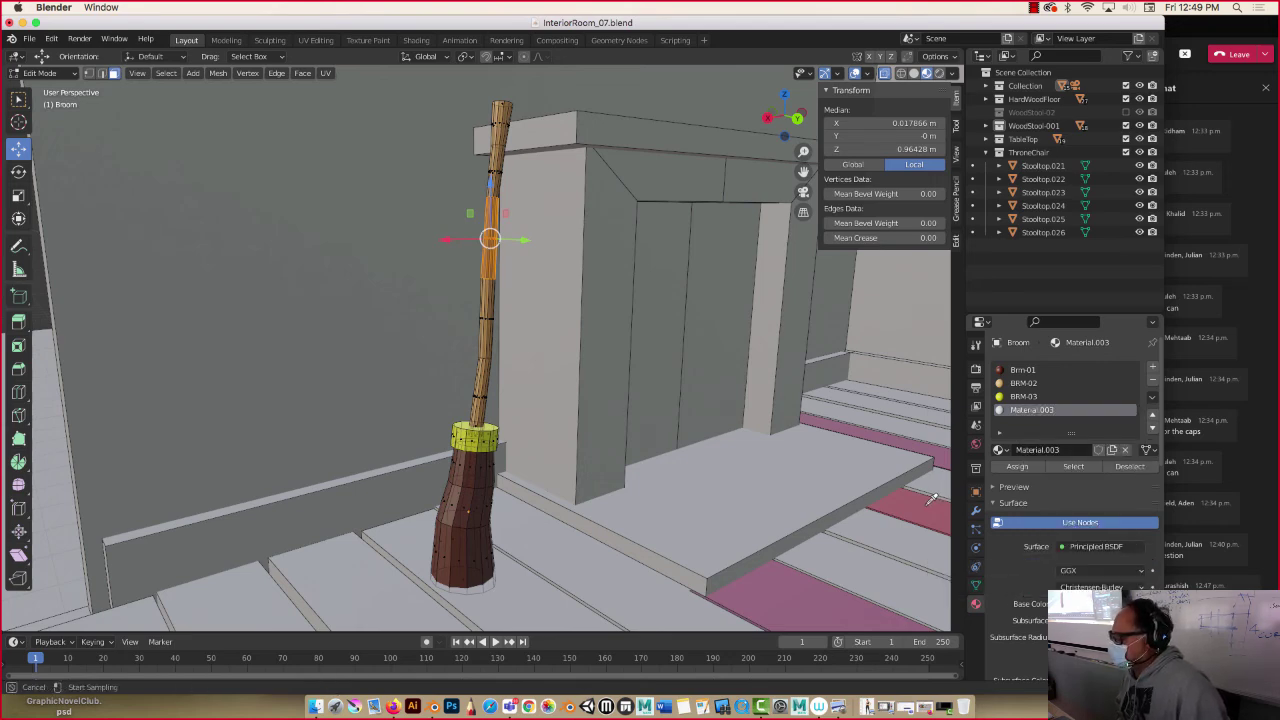
pyautogui.click(1020, 470)
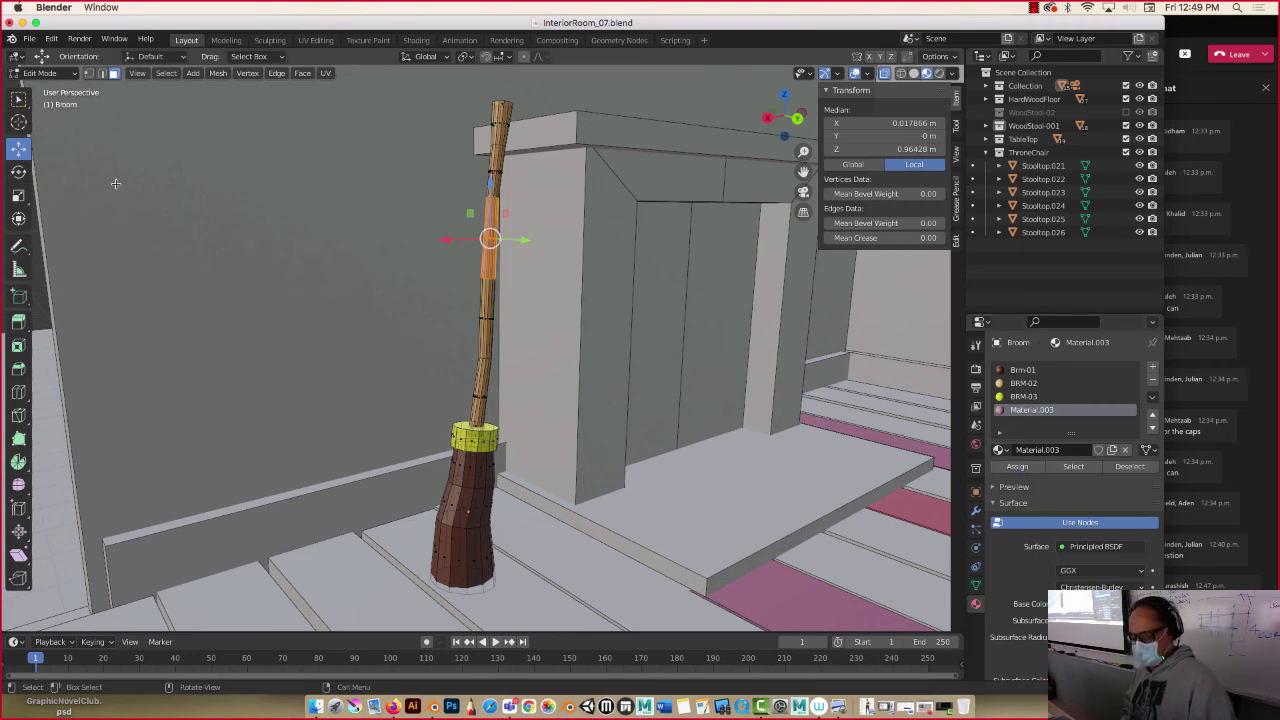
pyautogui.press('Tab')
pyautogui.moveTo(319, 288); pyautogui.dragTo(178, 284, button='middle')
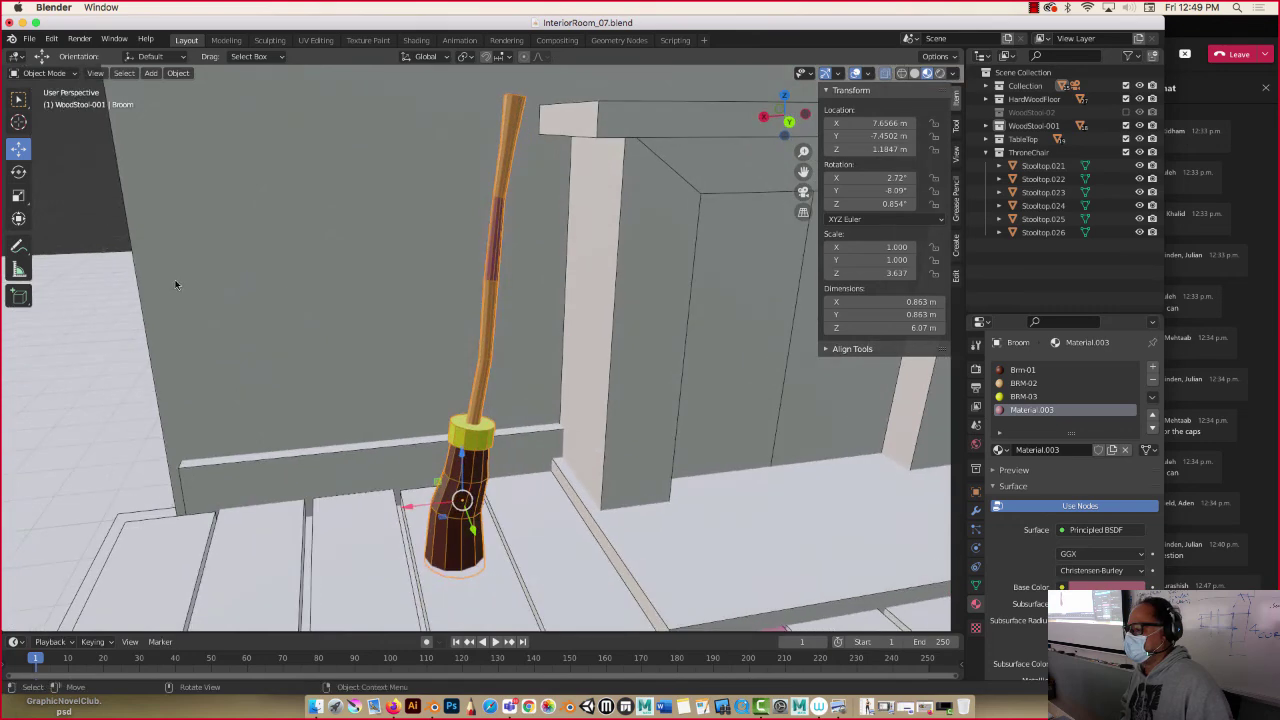
pyautogui.click(89, 235)
pyautogui.moveTo(339, 293)
pyautogui.mouseDown(button='middle')
pyautogui.moveTo(351, 280)
pyautogui.moveTo(340, 288)
pyautogui.mouseUp(button='middle')
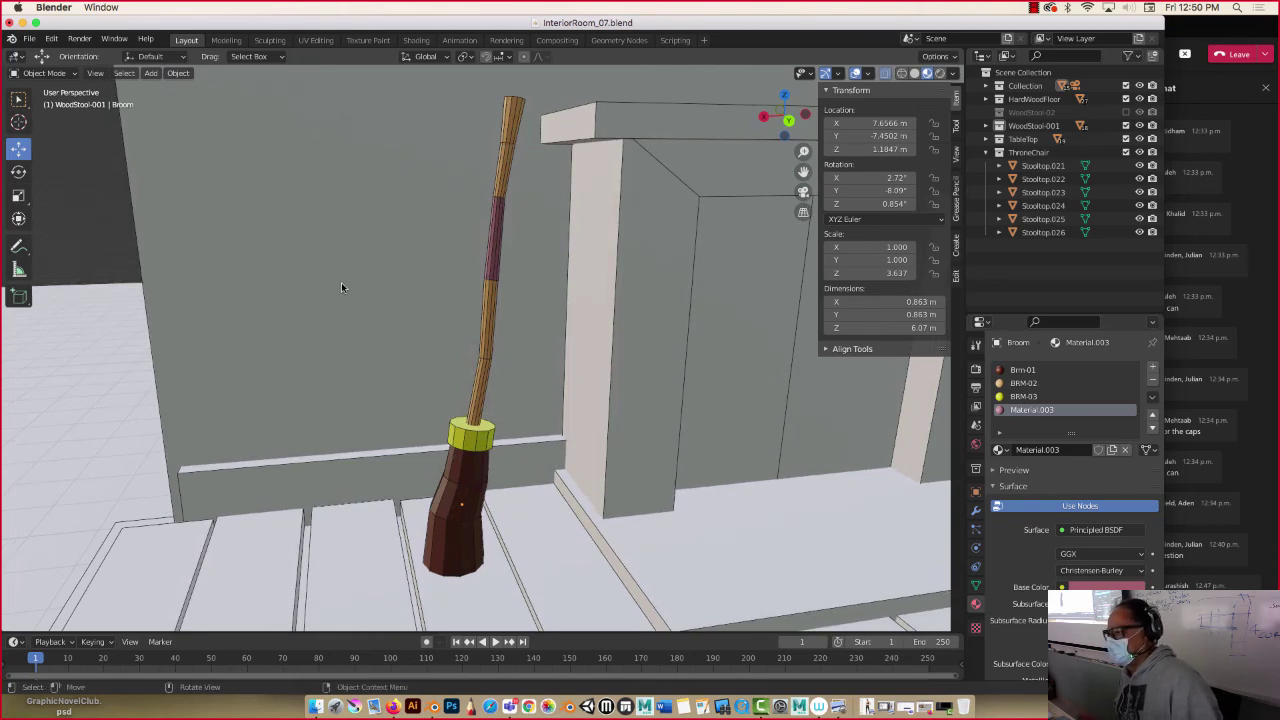
pyautogui.click(1035, 8)
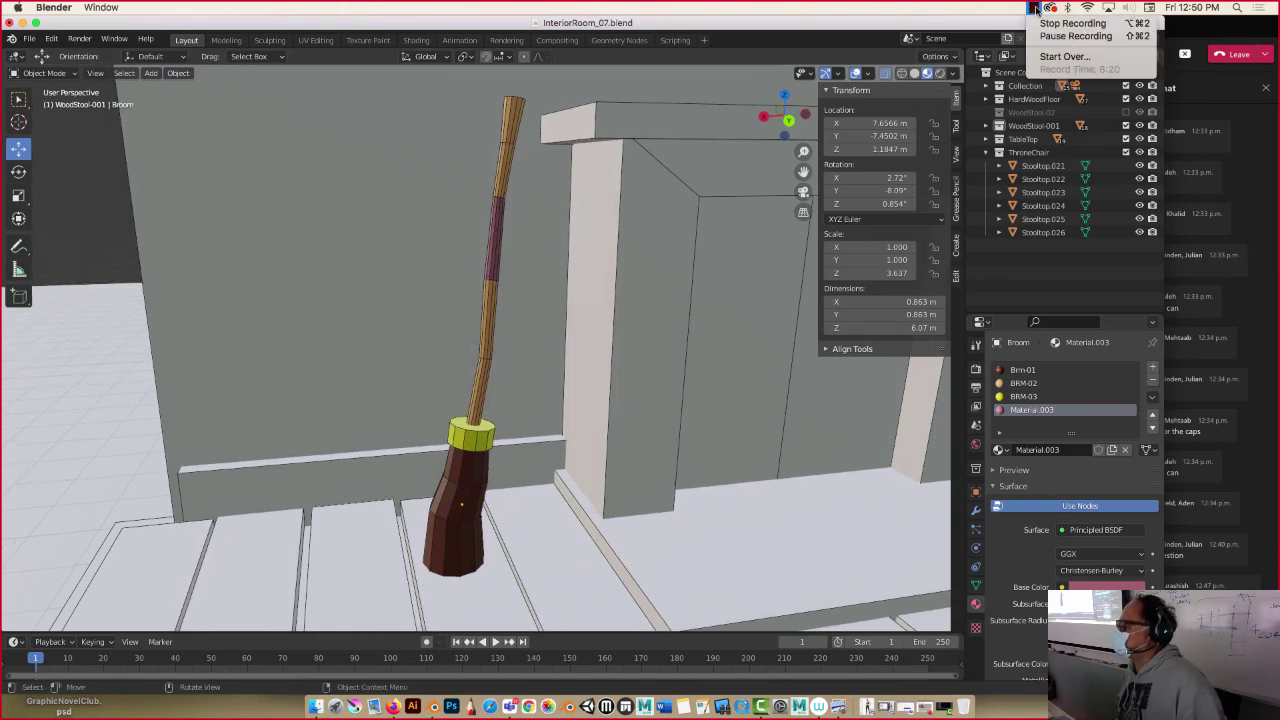